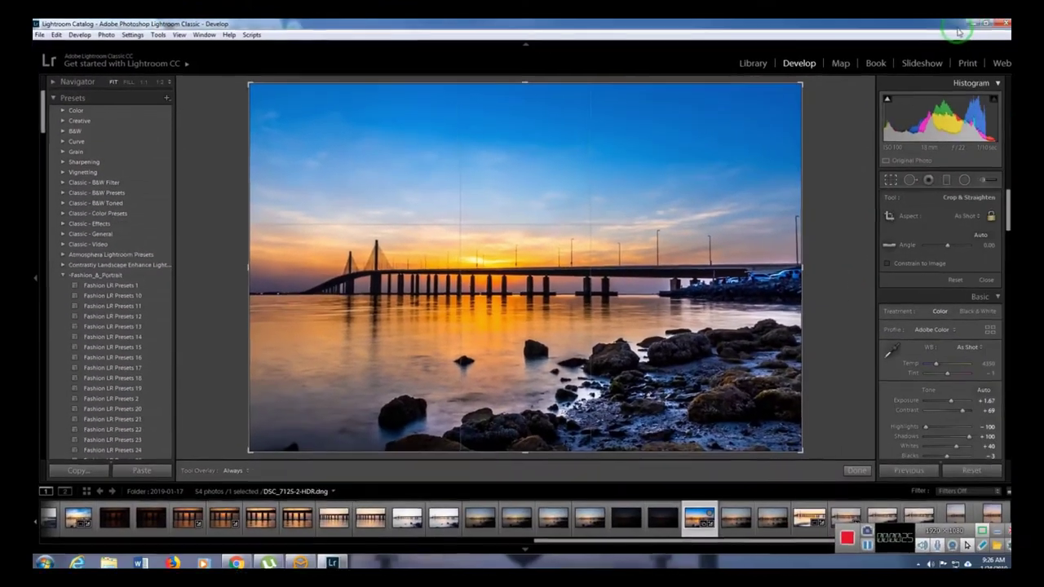
Step: Minimize Lightroom to bring the Facebook page in Chrome to the front
left_click(964, 25)
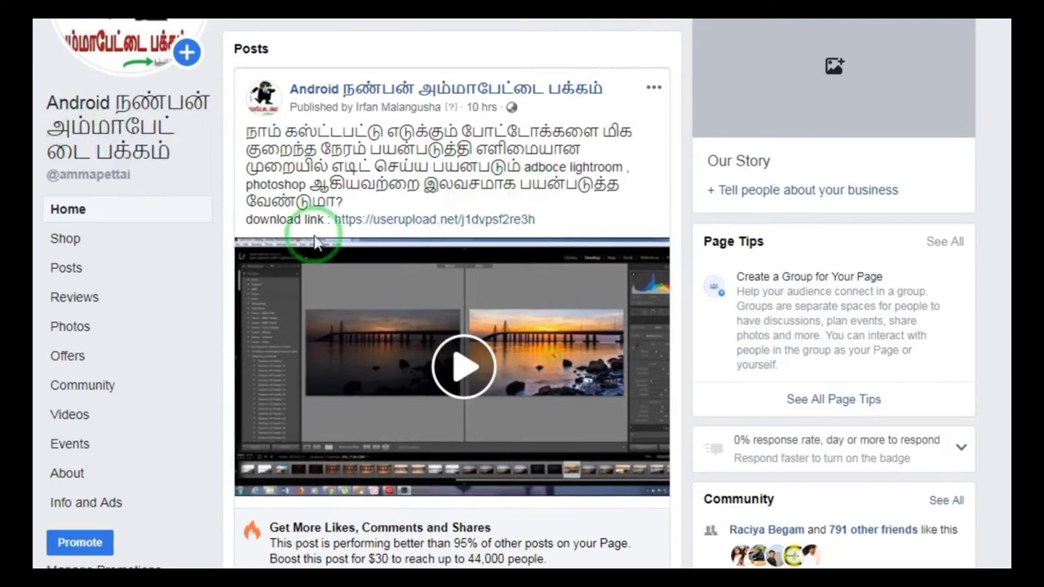
Step: Reload the Facebook page, then switch to the 'Frontpage - Irfan Clicks' website tab
left_click(139, 115)
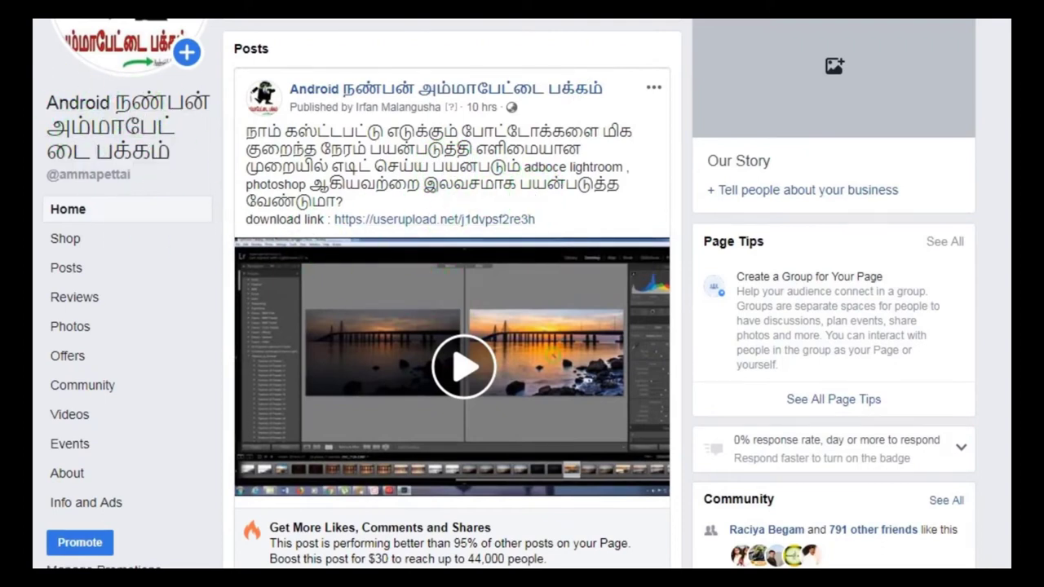
left_click(175, 77)
left_click(479, 77)
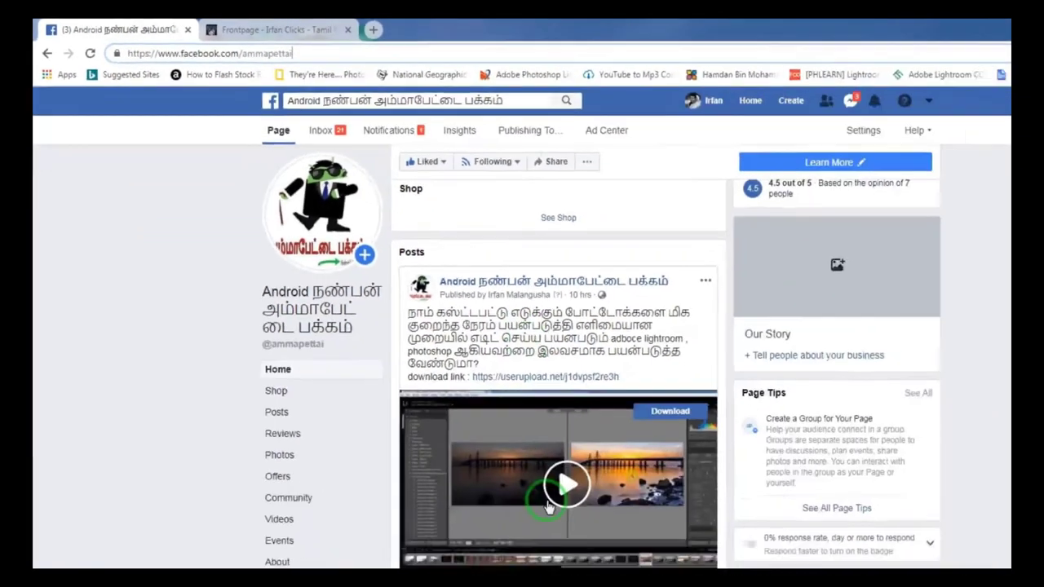
left_click(273, 29)
left_click(247, 53)
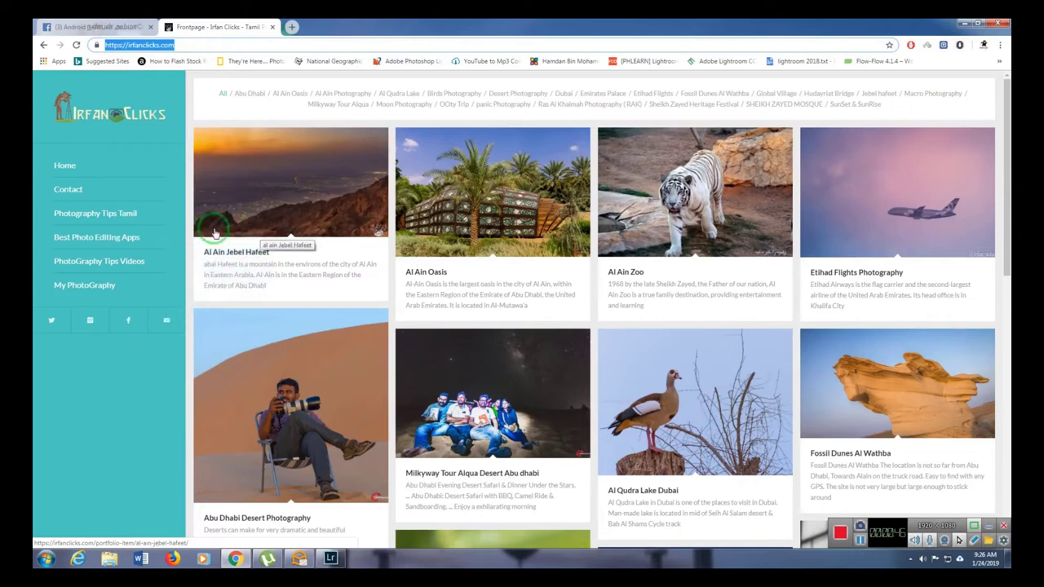
Step: Switch back to the Facebook tab and return to Lightroom's Develop view of the sunset bridge photo
left_click(108, 25)
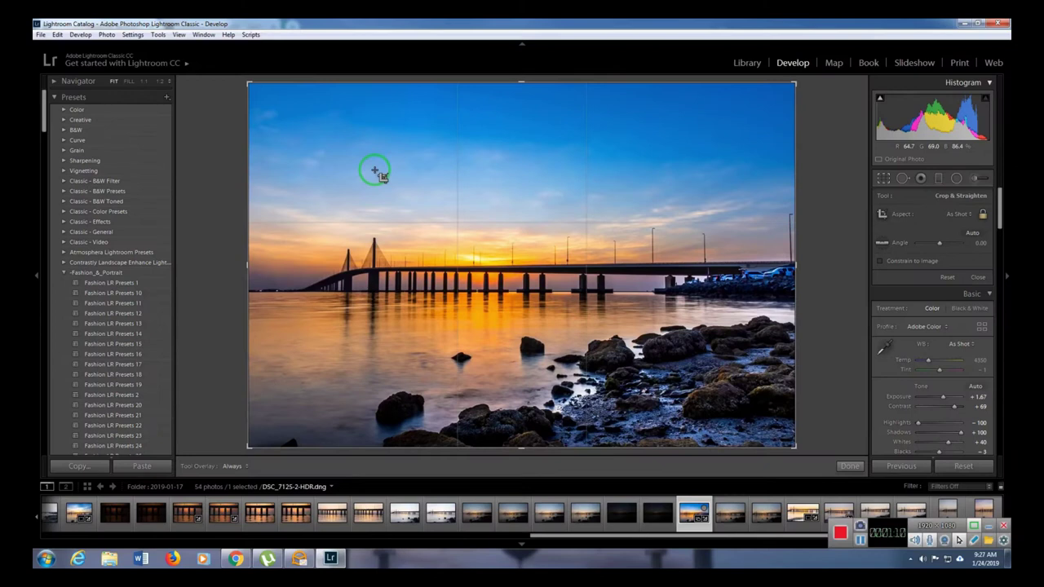
Step: Start an import from the NIKON D7200 card, listing its 47 photos for copying into My Pictures
left_click(39, 35)
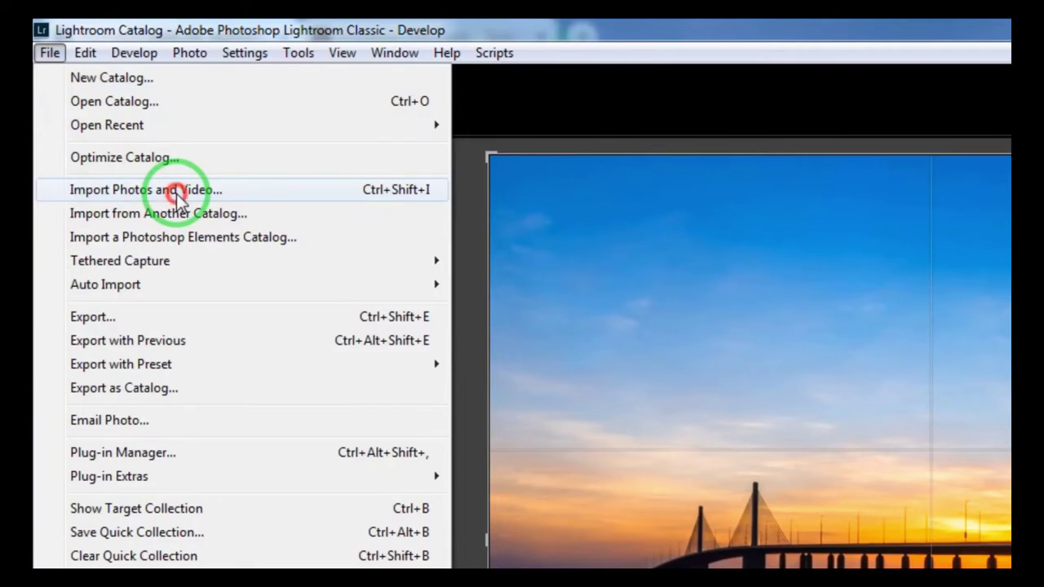
left_click(177, 193)
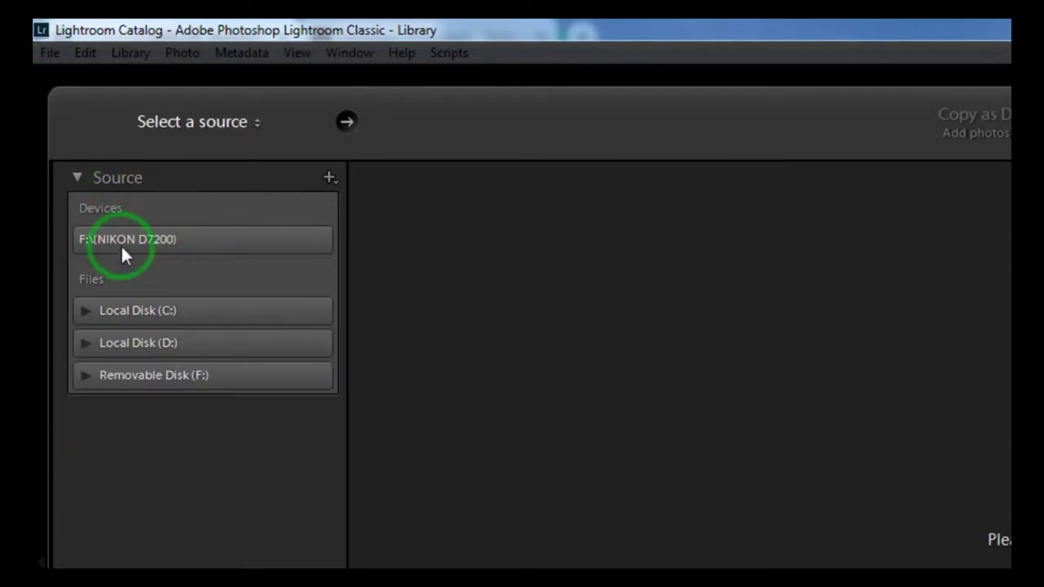
left_click(147, 239)
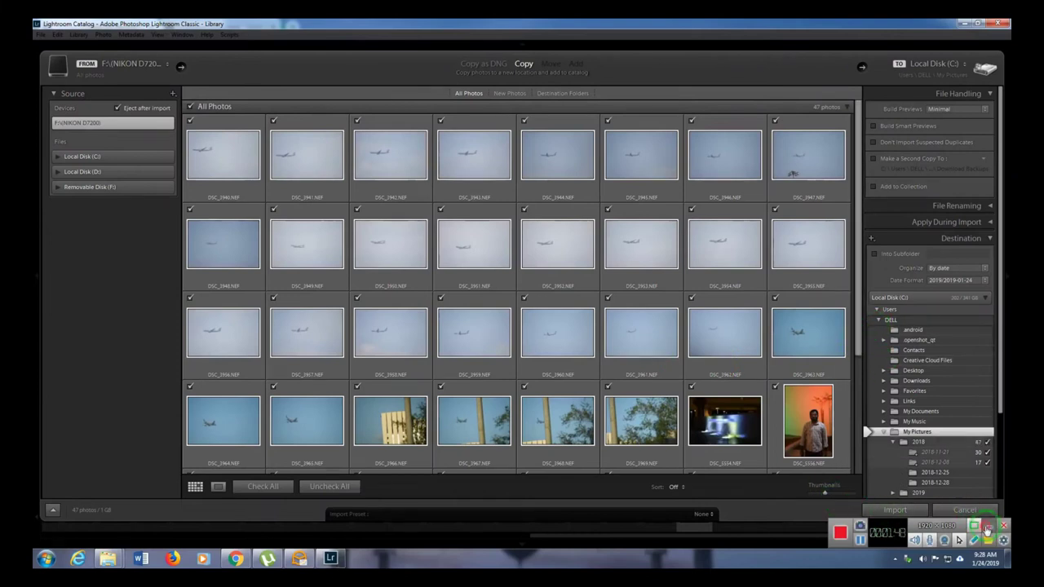
Step: Review the card's photos with all of them checked, and import them into the catalog
left_click(986, 527)
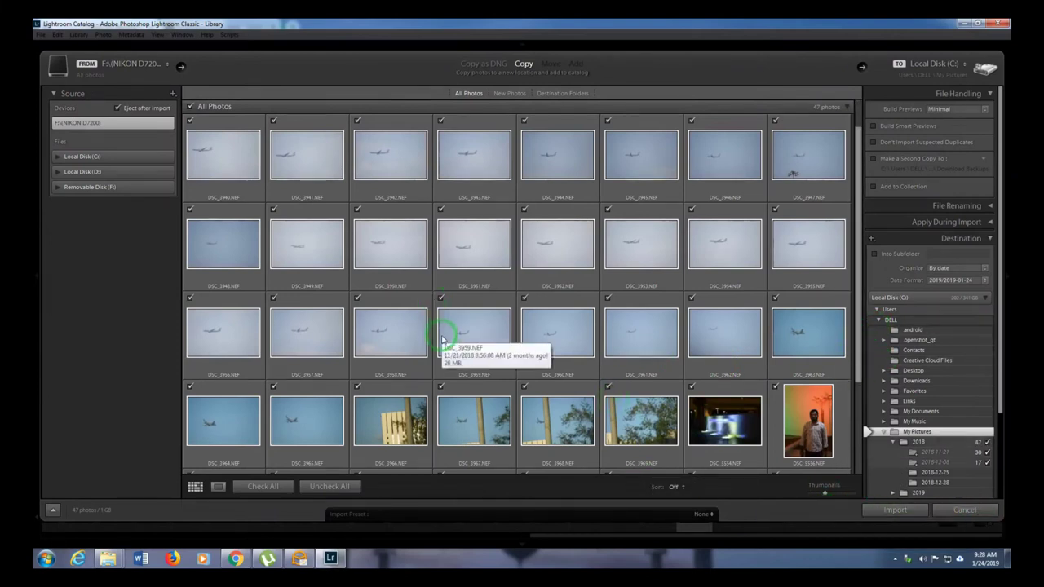
scroll(442, 339, "down", 2)
scroll(338, 235, "up", 2)
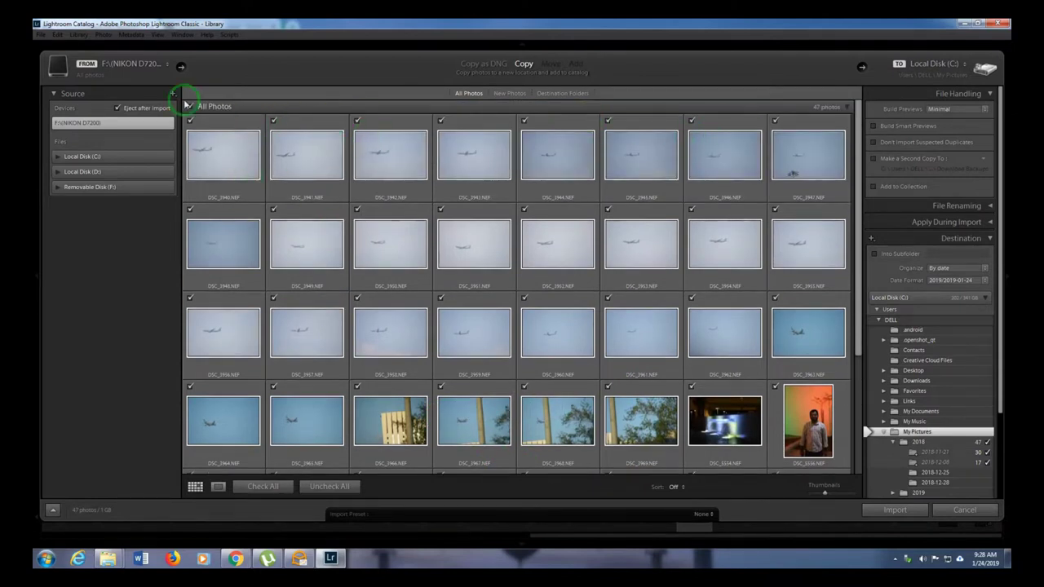
double_click(189, 107)
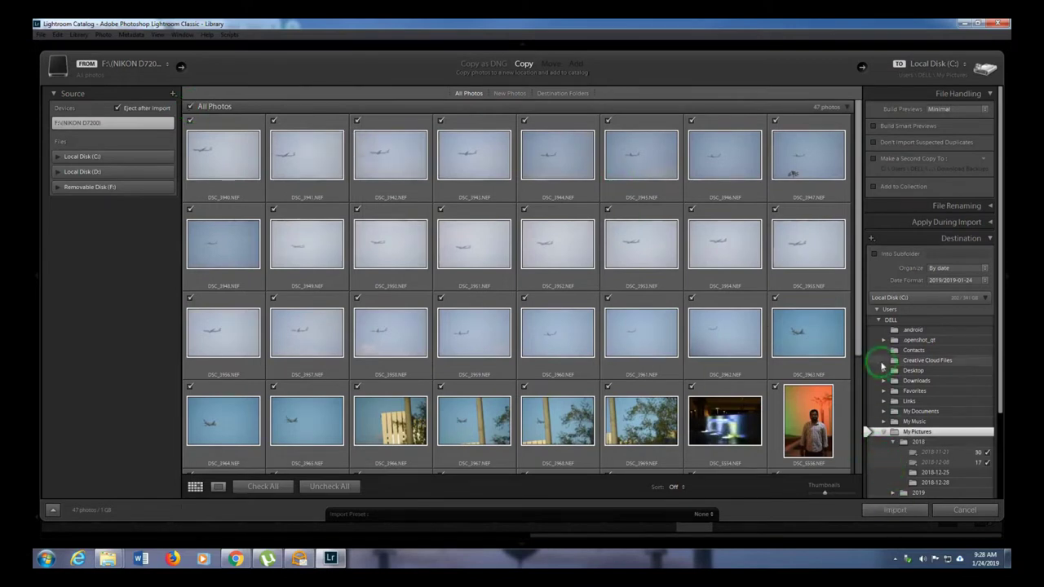
left_click_drag(858, 386, 857, 387)
left_click_drag(854, 349, 847, 408)
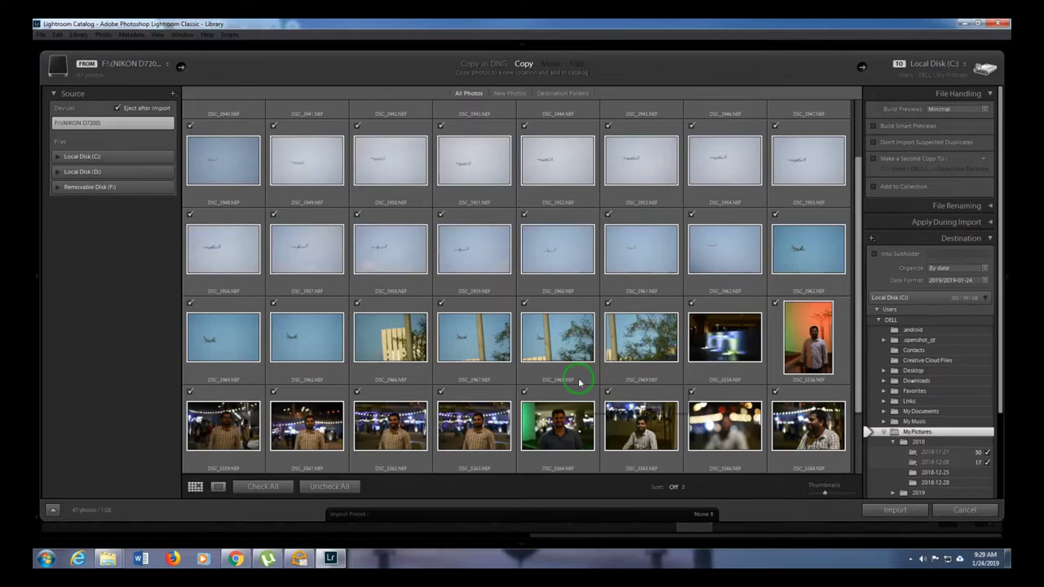
left_click(881, 511)
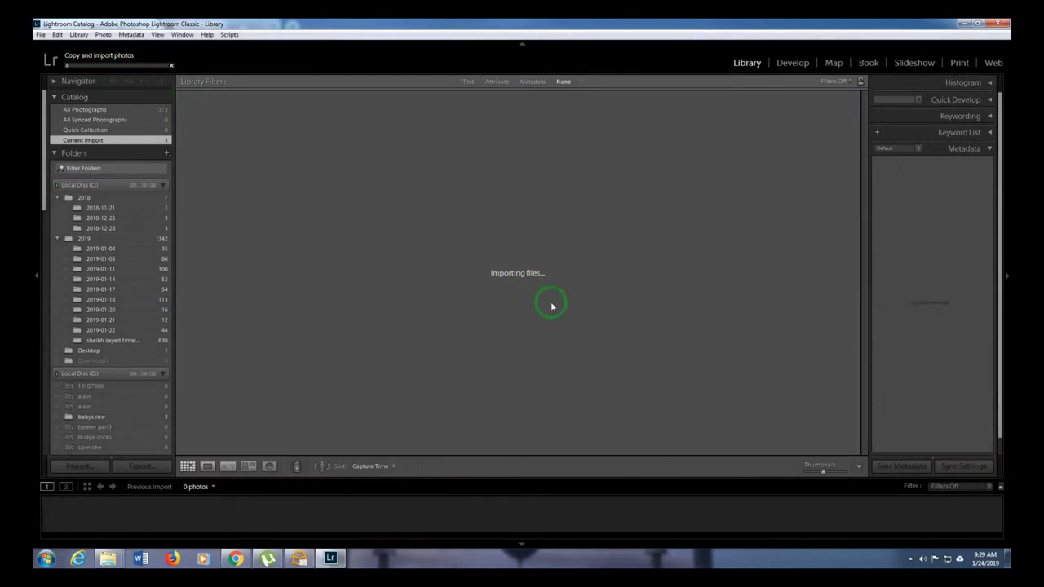
Step: Check the imported shots in Explorer under Pictures > 2018 > 2018-11-21, then close the window
left_click(217, 158)
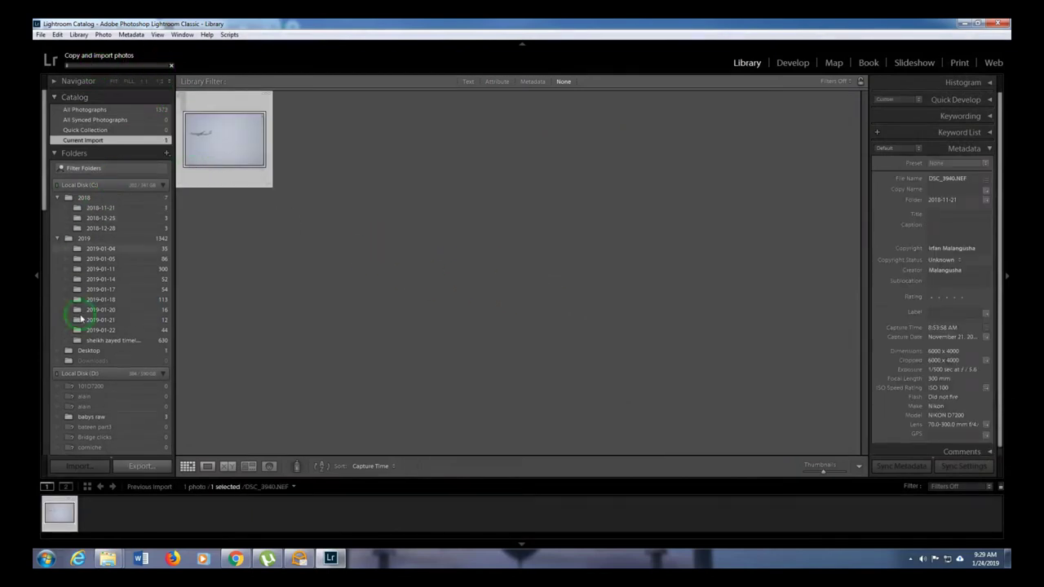
left_click(46, 558)
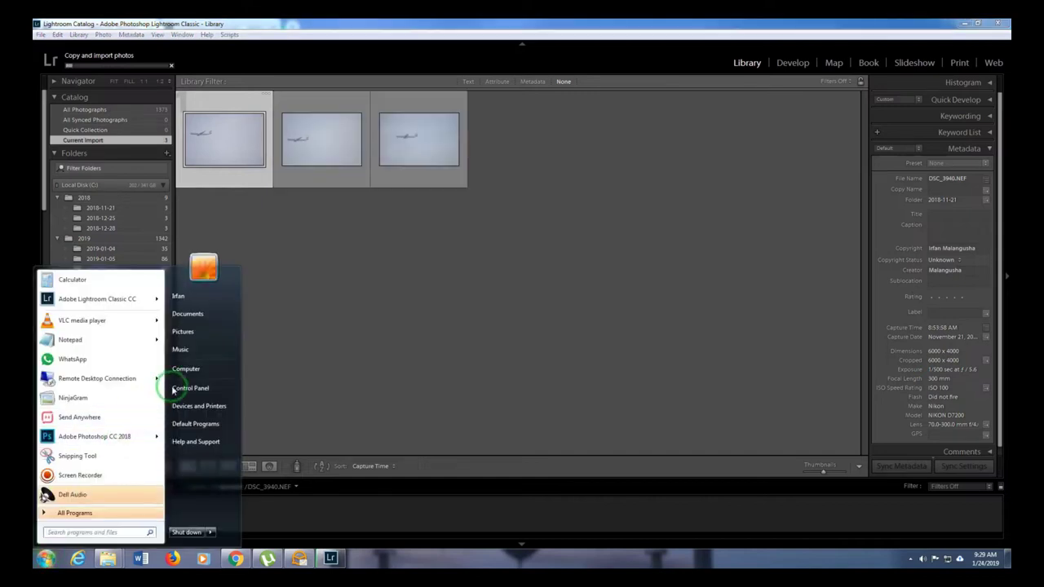
left_click(198, 368)
left_click(583, 256)
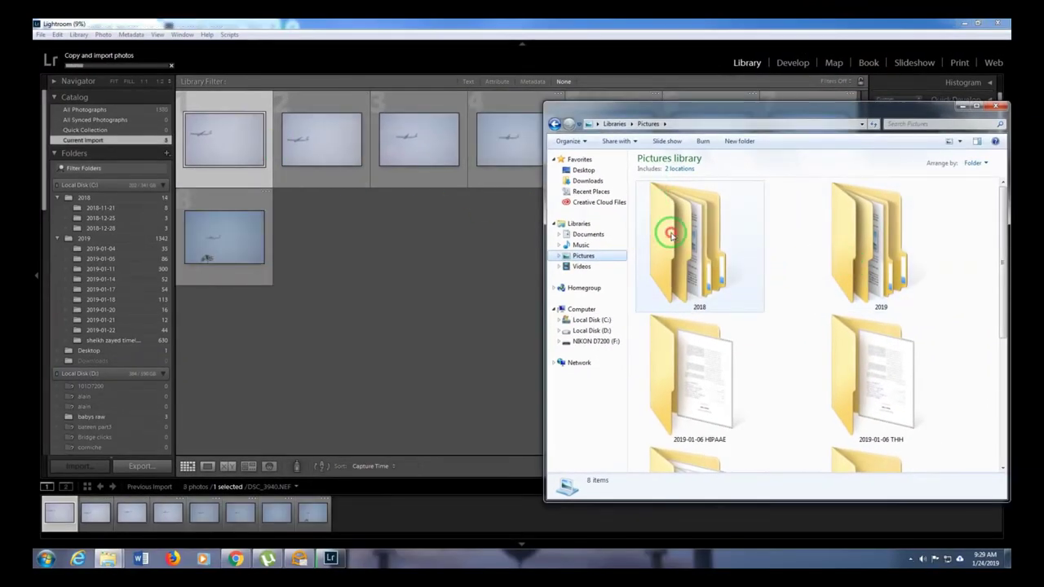
double_click(668, 231)
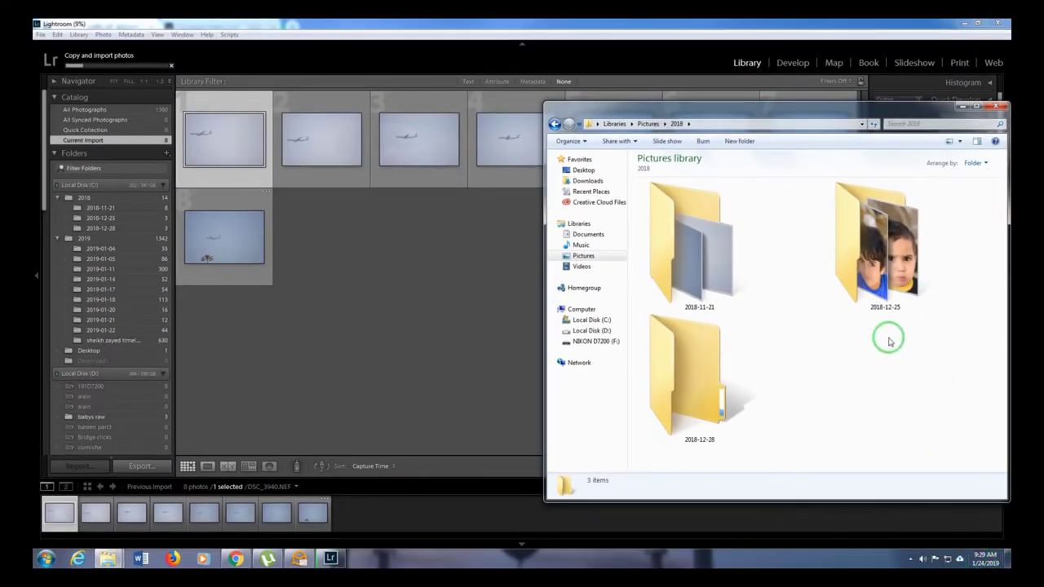
double_click(678, 249)
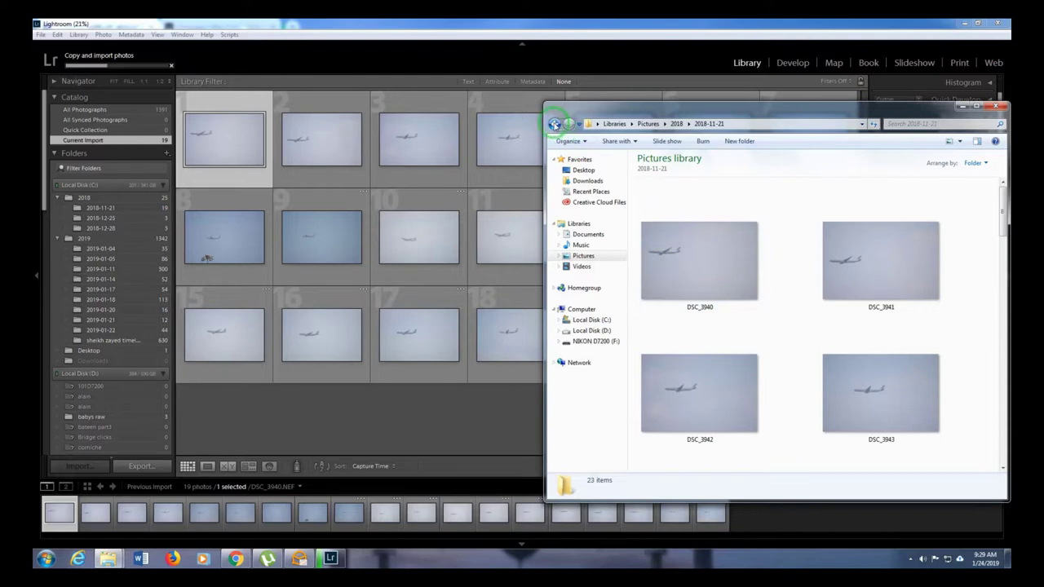
left_click(554, 124)
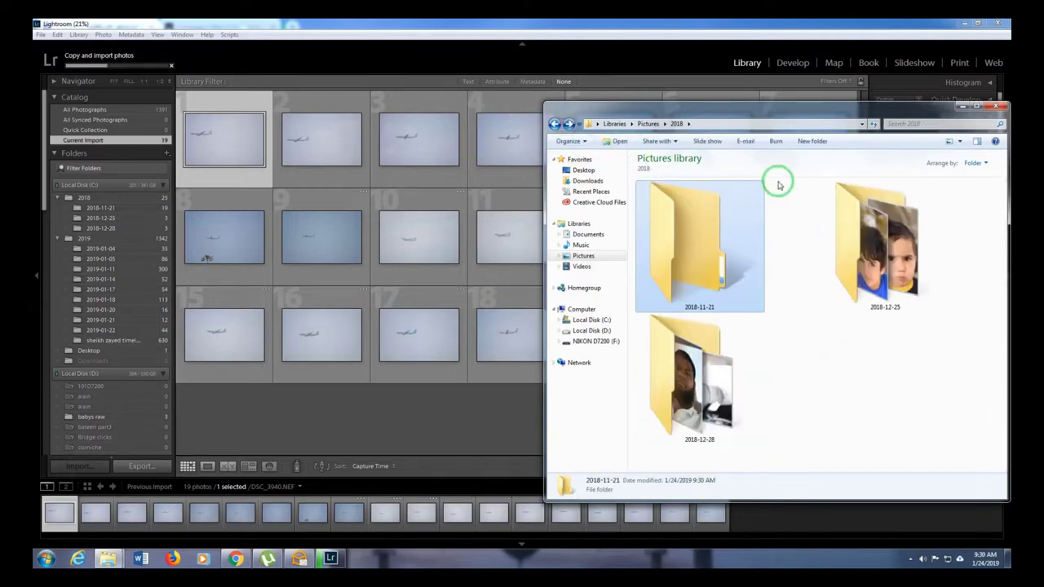
left_click(961, 109)
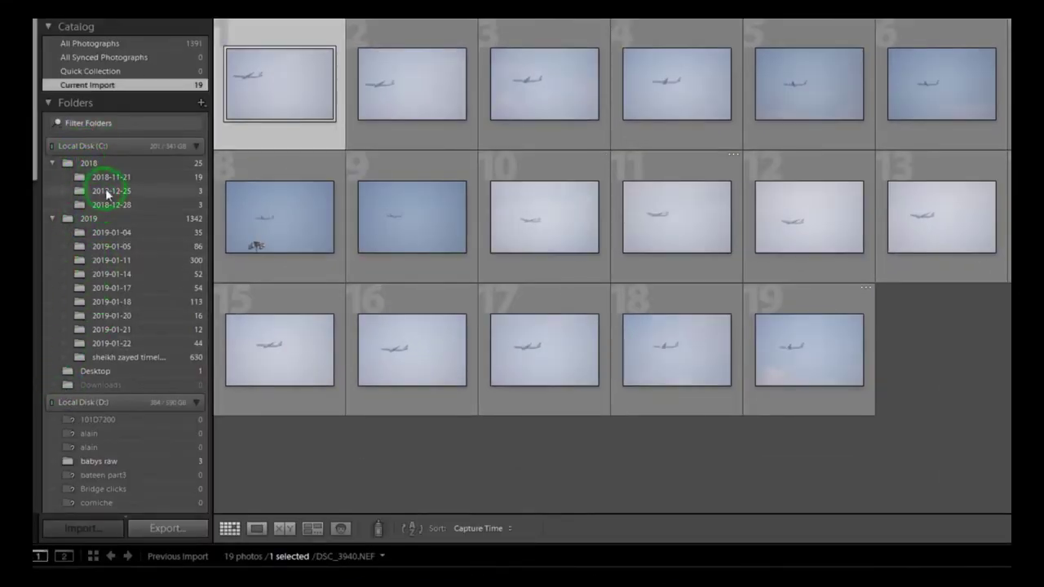
Step: View the first imported photo in Loupe, then bring up DSC_7125-2-HDR.dng from the 2019-01-17 folder
double_click(301, 105)
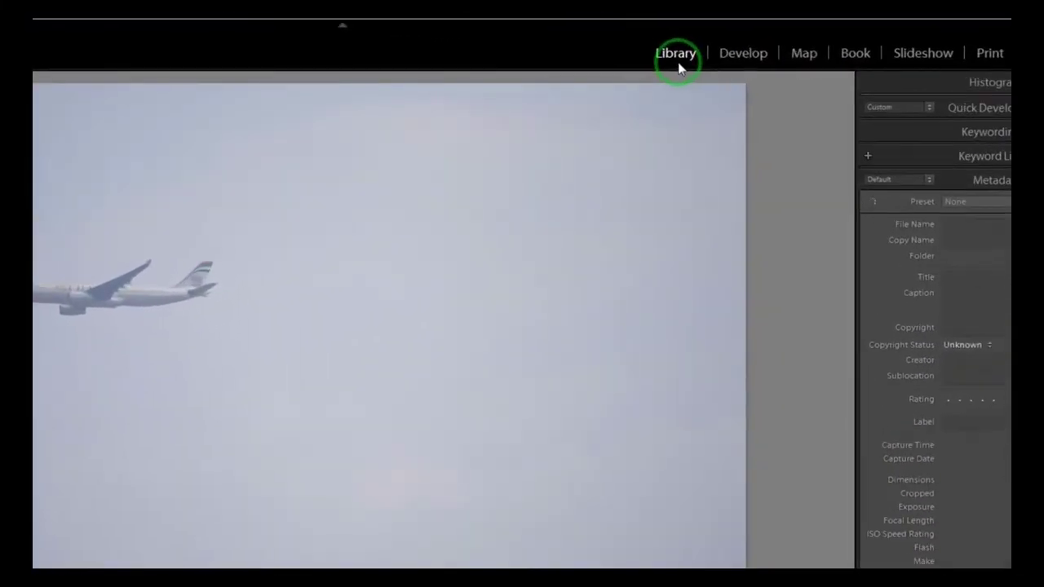
left_click(741, 63)
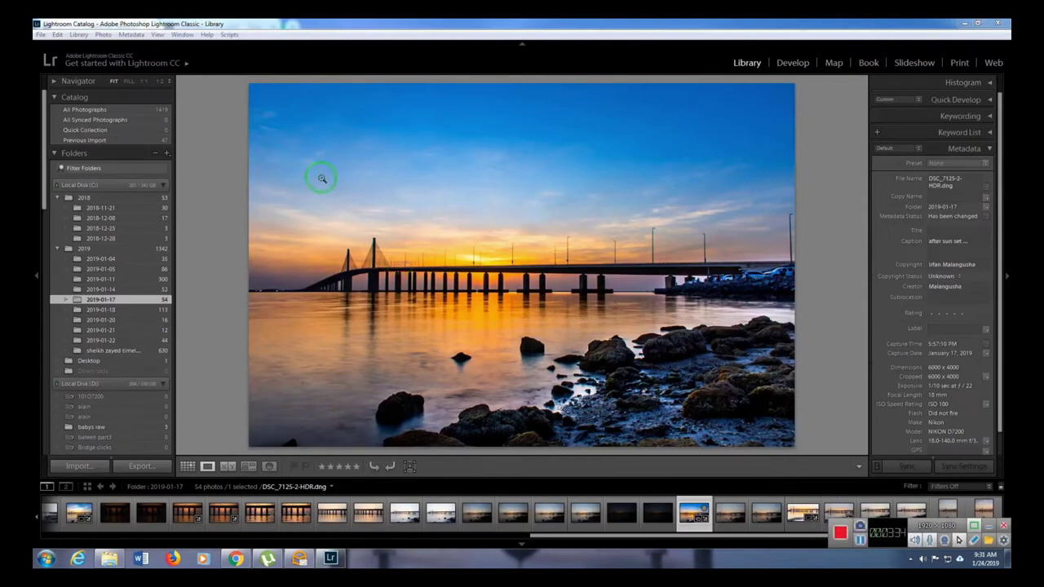
Step: Compare the bridge photo in Develop's Before/After Left/Right view, then return to Loupe
left_click(328, 23)
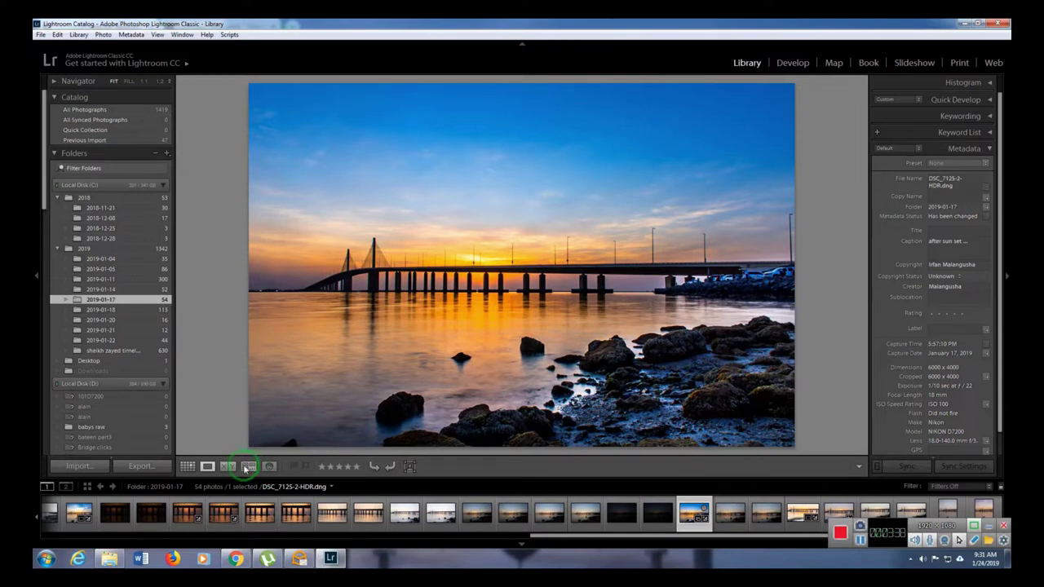
left_click(792, 63)
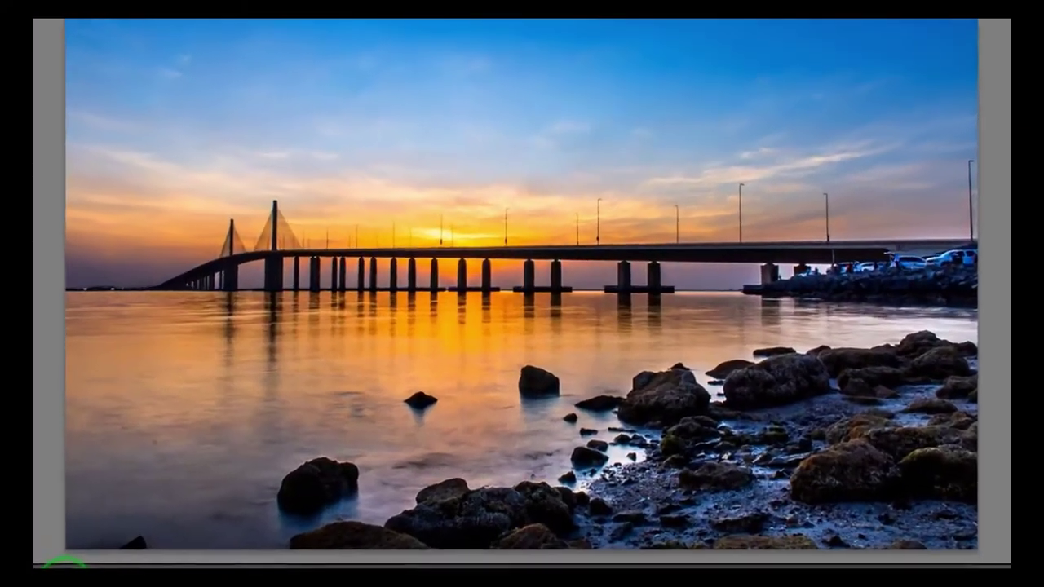
left_click(247, 467)
left_click(309, 454)
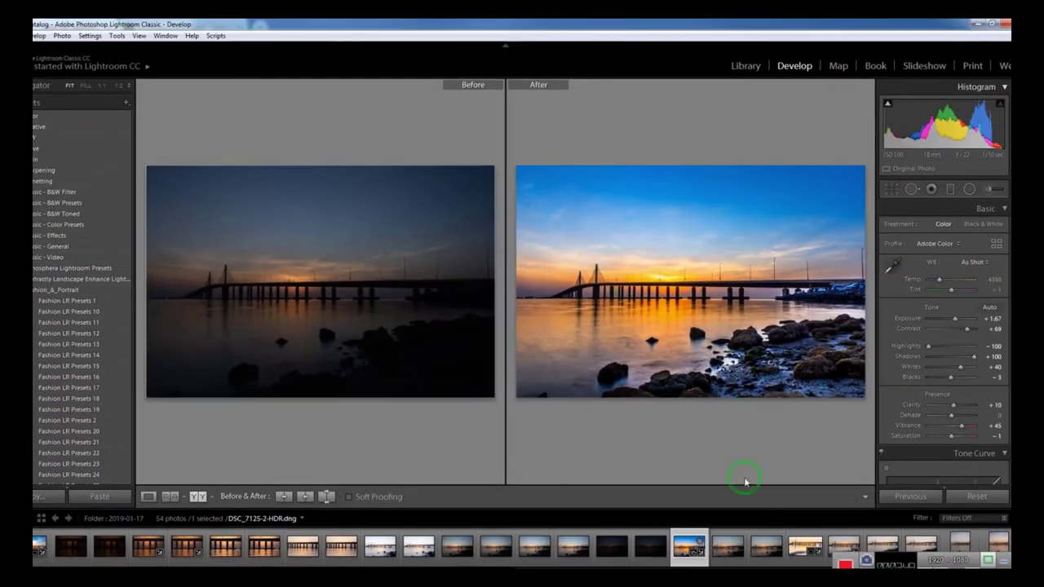
left_click(147, 496)
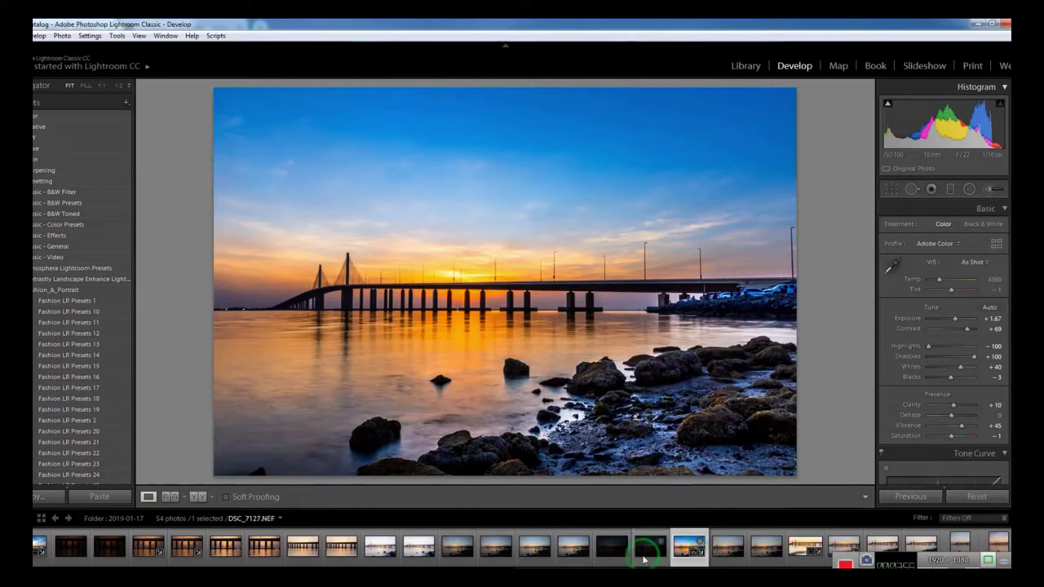
Step: Reset the bridge photo to its original, check the sky at 1:1, then switch to the Irfan Clicks tab
left_click(962, 499)
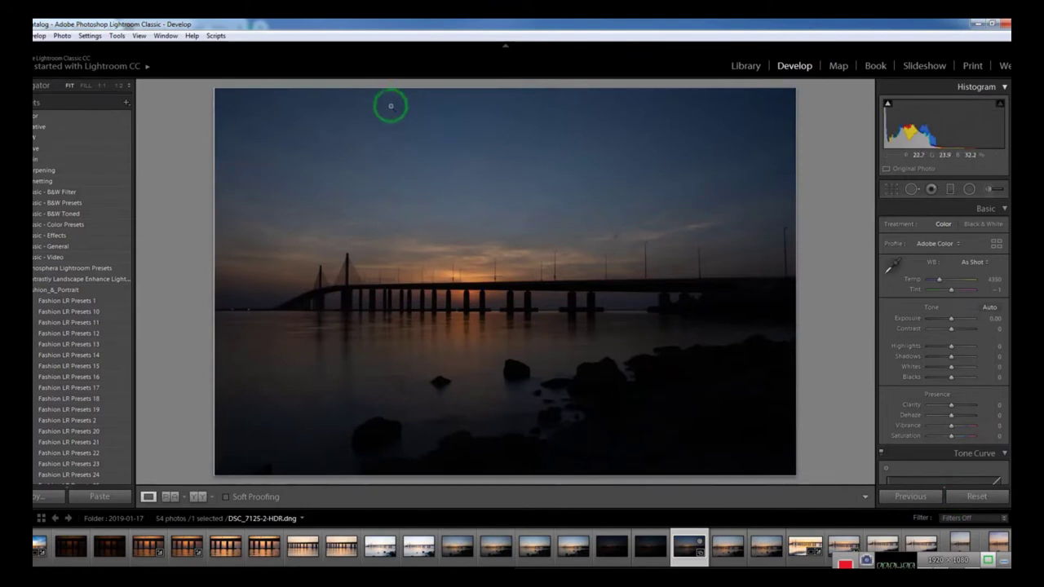
left_click(511, 135)
left_click(664, 240)
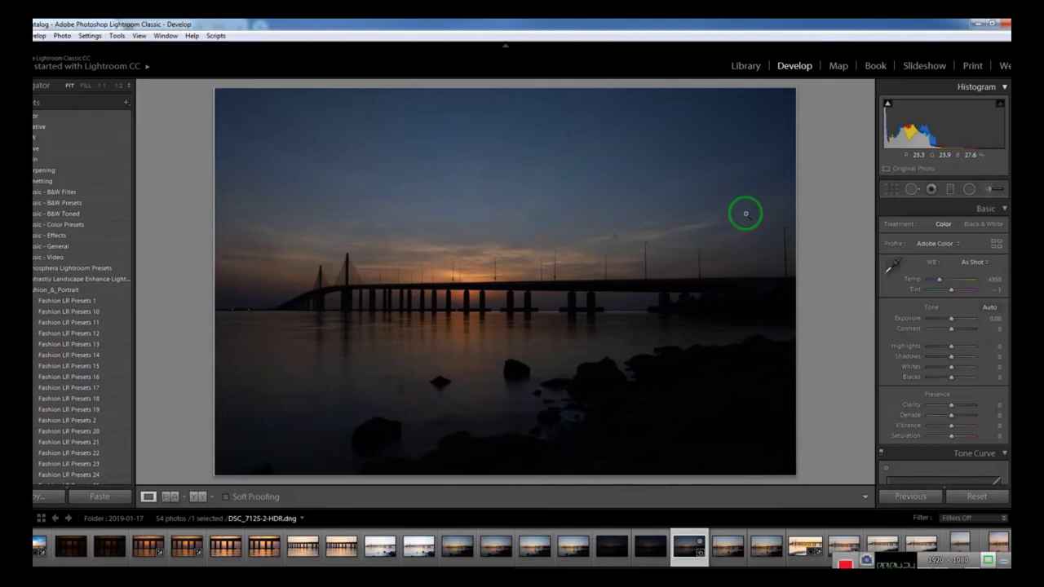
key("alt+Tab")
left_click(195, 24)
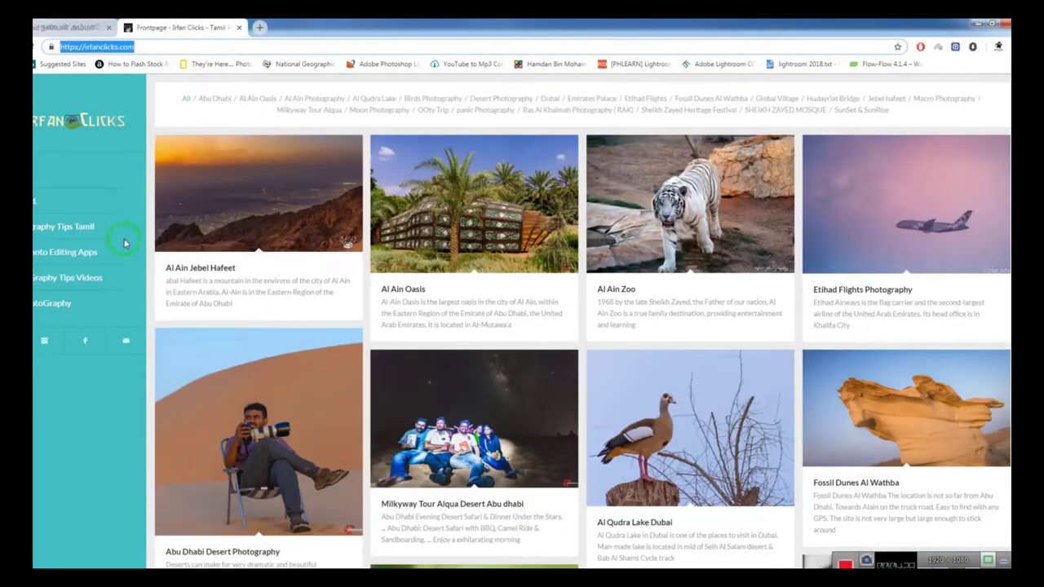
Step: Open and scroll the irfanclicks V2K videos page, then minimize Chrome to return to Lightroom
mouse_move(48, 287)
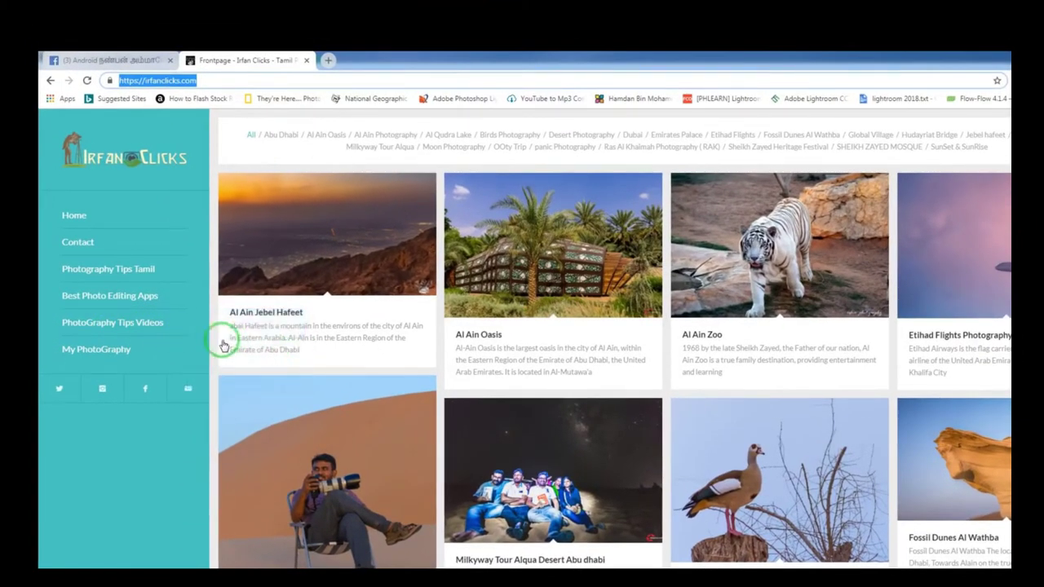
left_click(208, 346)
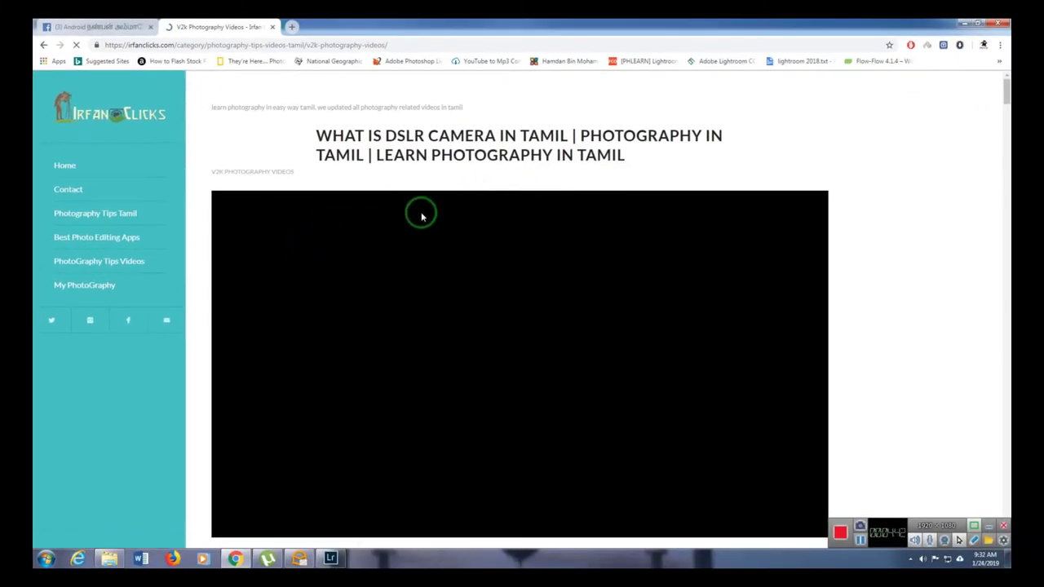
scroll(474, 405, "down", 7)
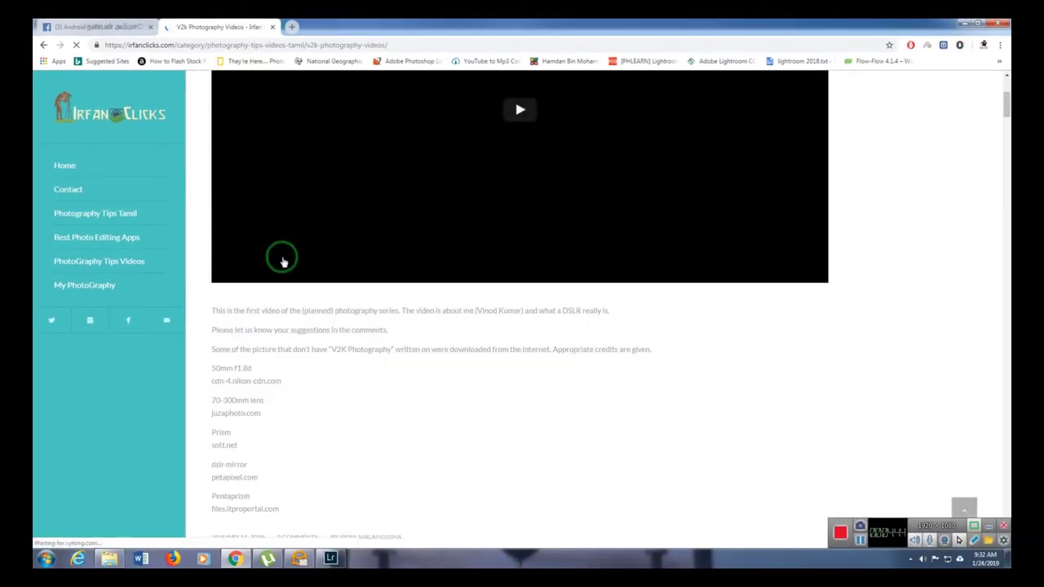
scroll(729, 252, "down", 6)
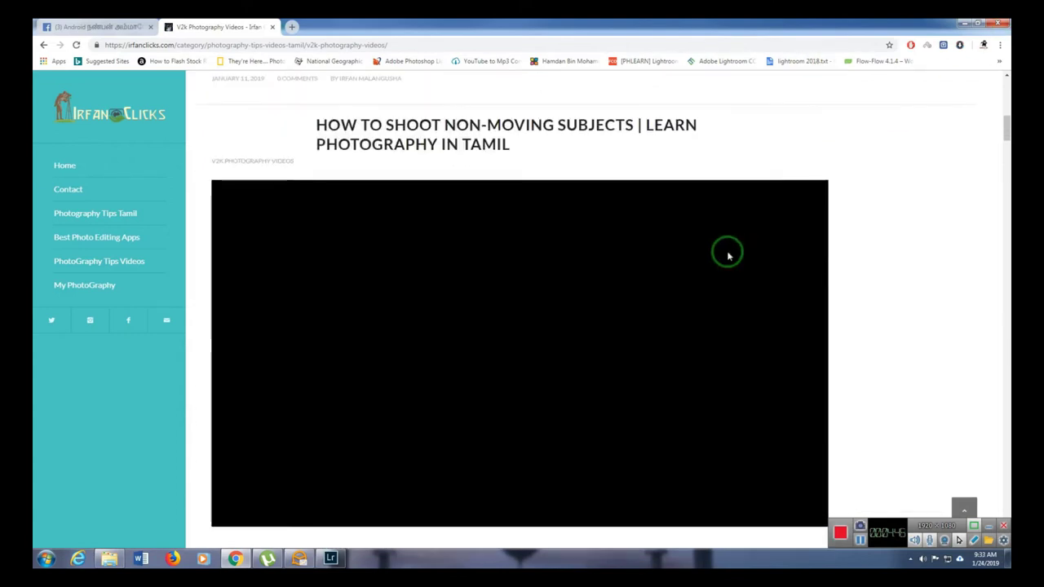
scroll(522, 287, "down", 3)
scroll(522, 288, "down", 8)
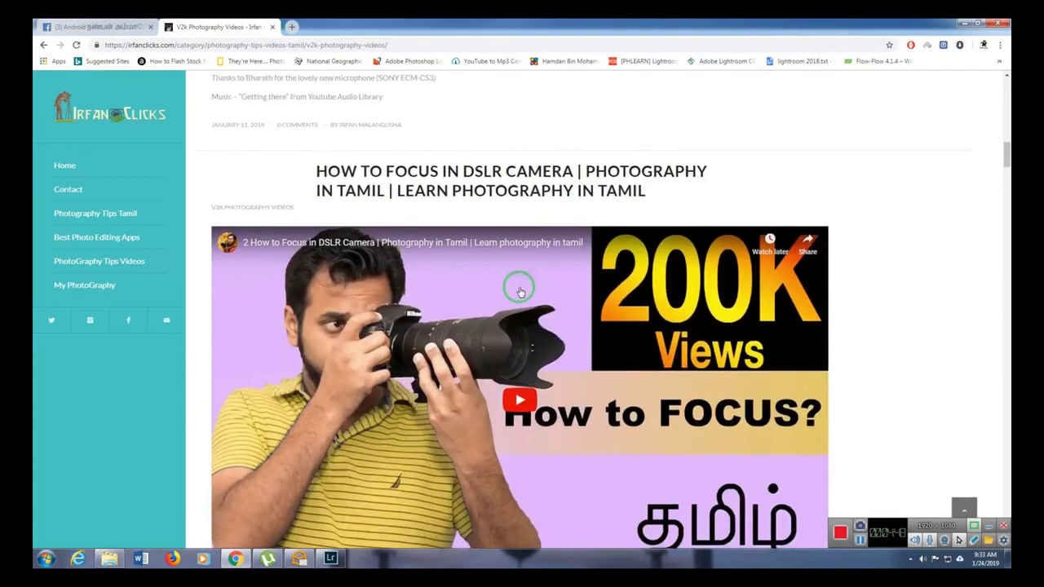
left_click(963, 27)
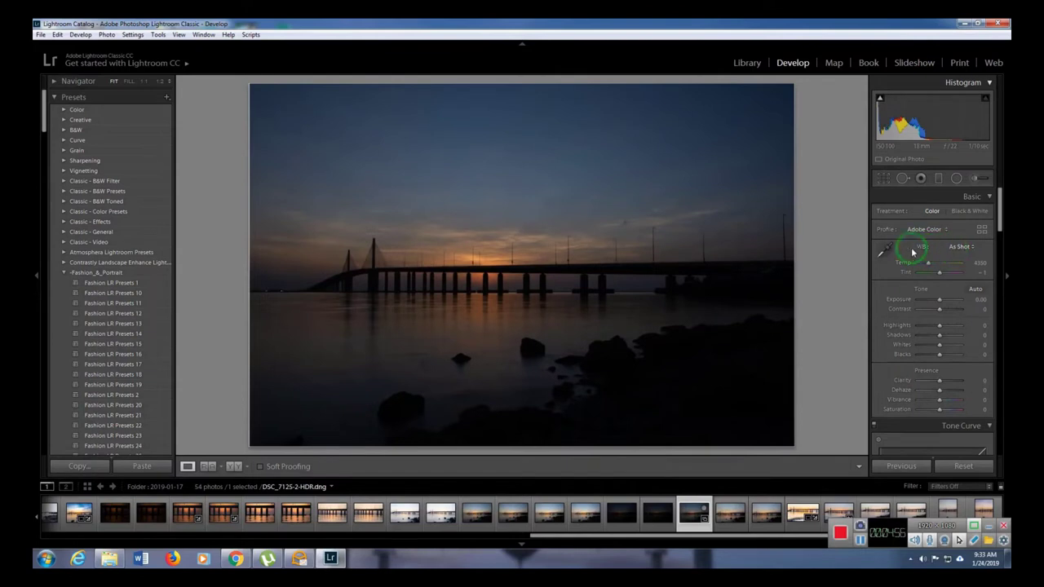
Step: Set the bridge photo's white balance to Daylight
left_click(962, 248)
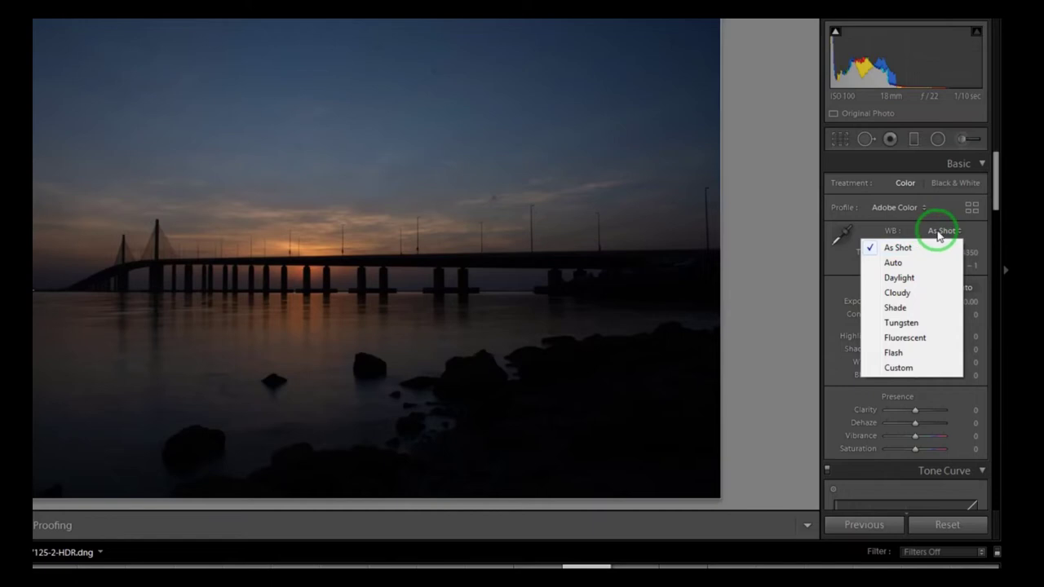
left_click(822, 249)
left_click(947, 231)
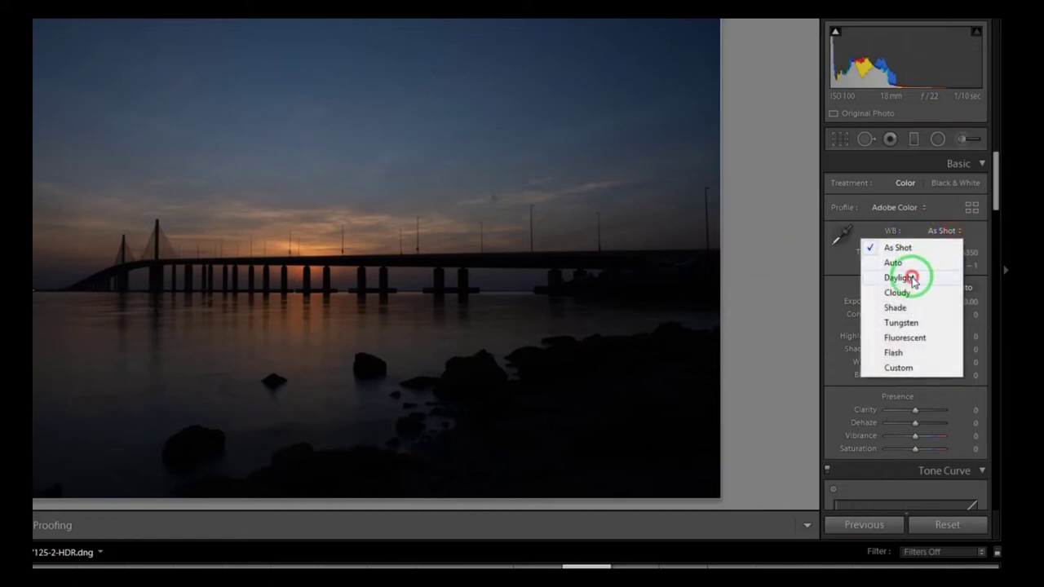
left_click(914, 275)
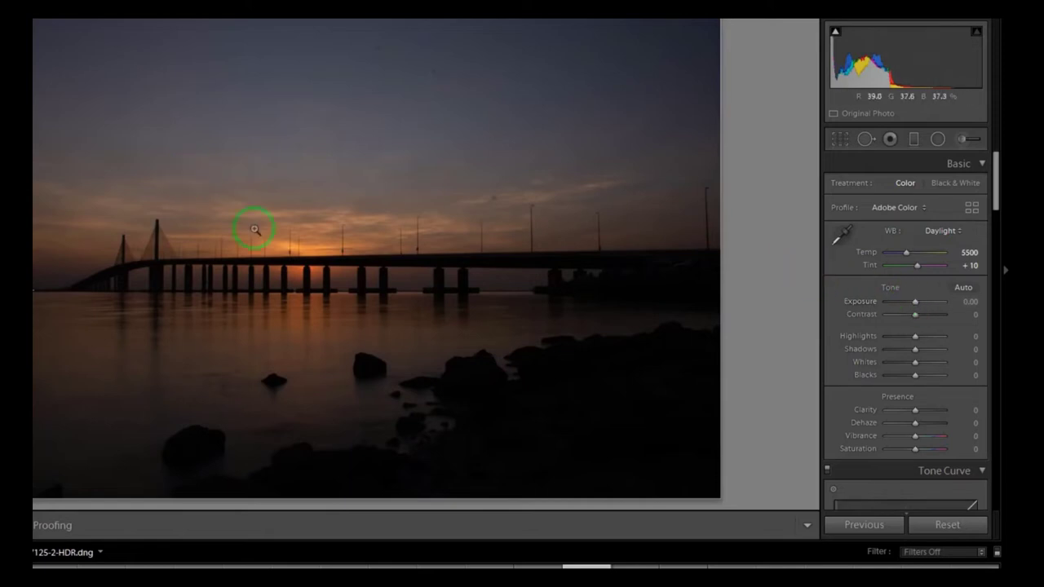
Step: Set Shadows +100, Exposure +0.71, Contrast +57, Highlights −71 and Clarity +31
left_click_drag(916, 351, 979, 354)
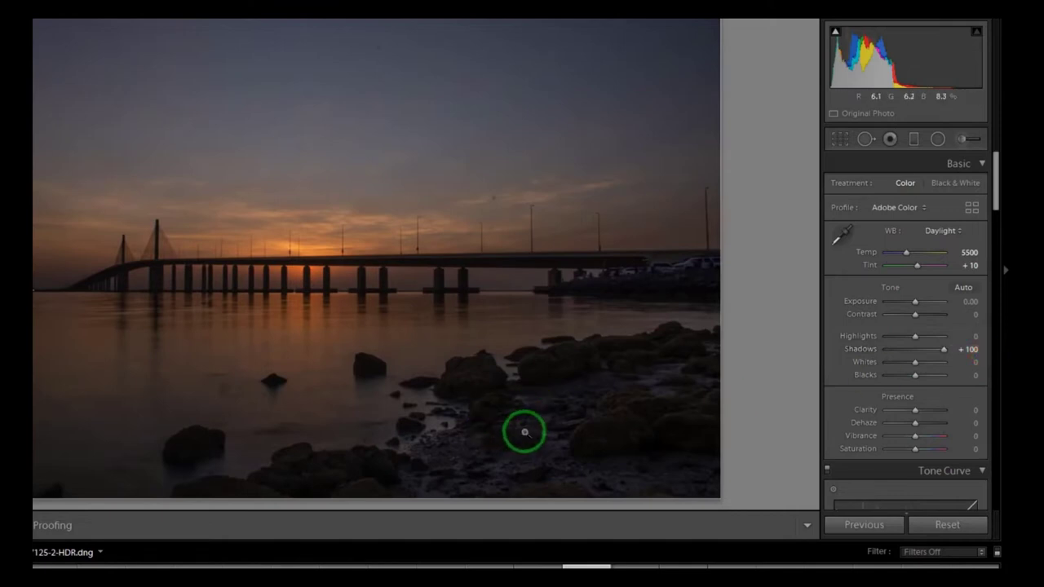
left_click_drag(917, 303, 919, 303)
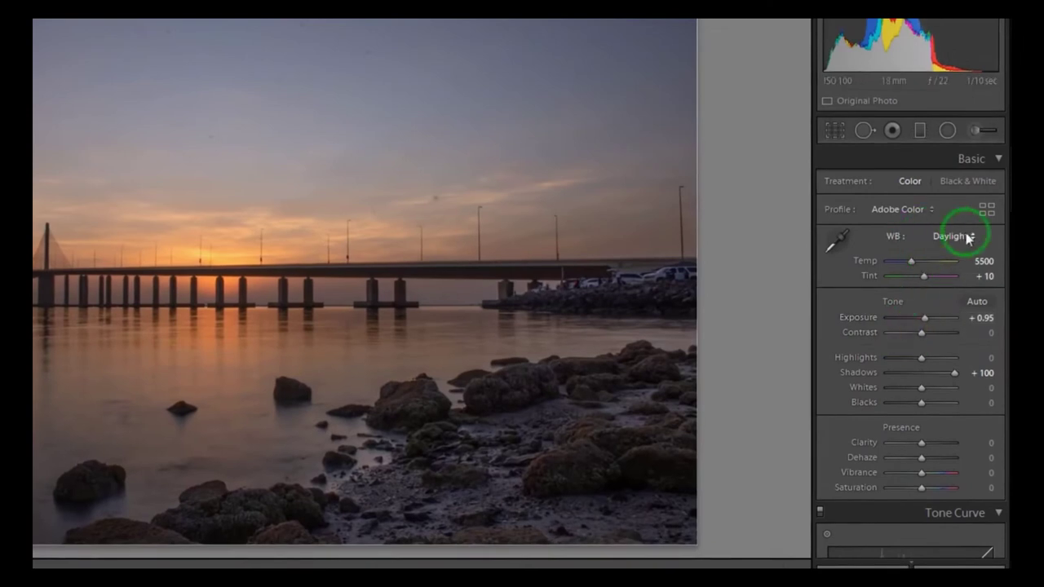
scroll(1007, 215, "down", 3)
scroll(1008, 204, "up", 3)
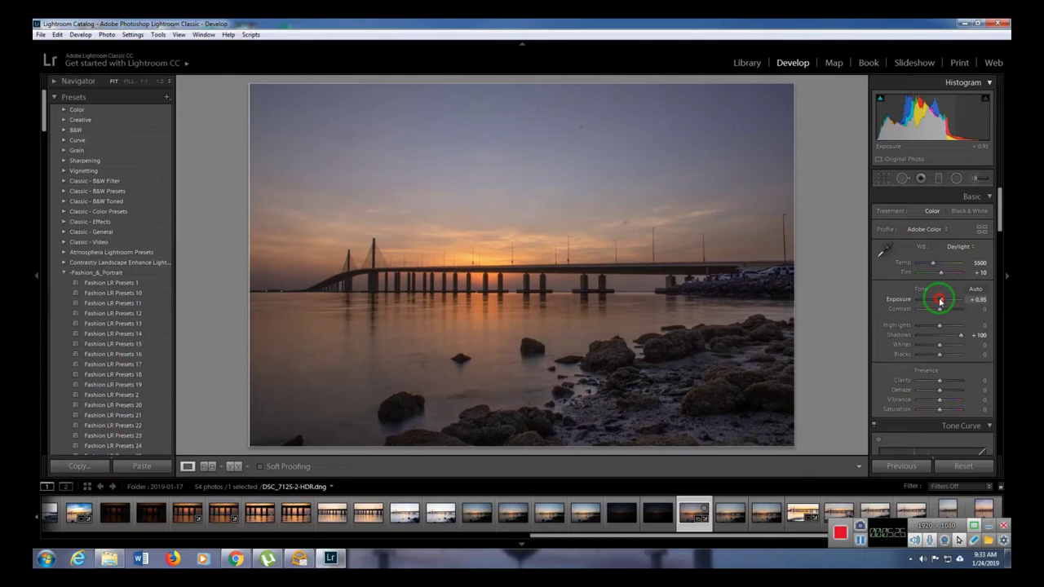
left_click_drag(940, 301, 938, 301)
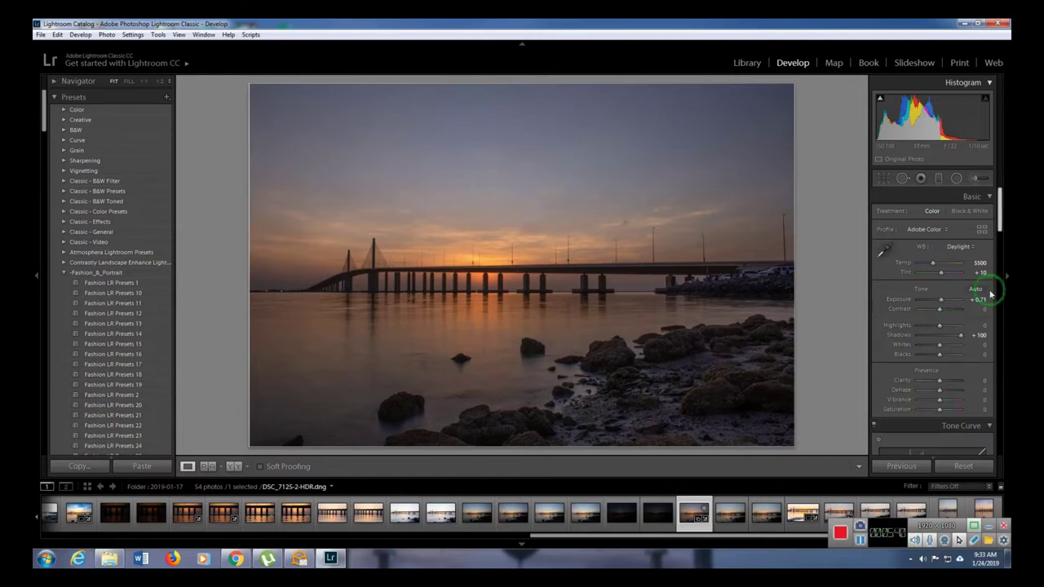
left_click_drag(941, 312, 914, 339)
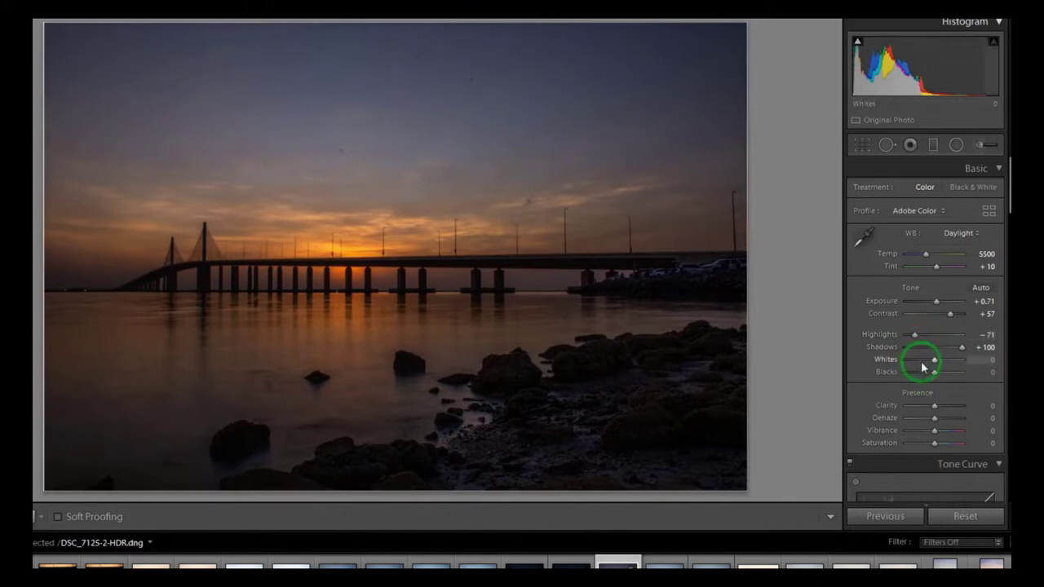
left_click_drag(934, 405, 948, 434)
Step: Lay a straight graduated filter up from the photo's bottom over the water and rocks
scroll(941, 384, "down", 10)
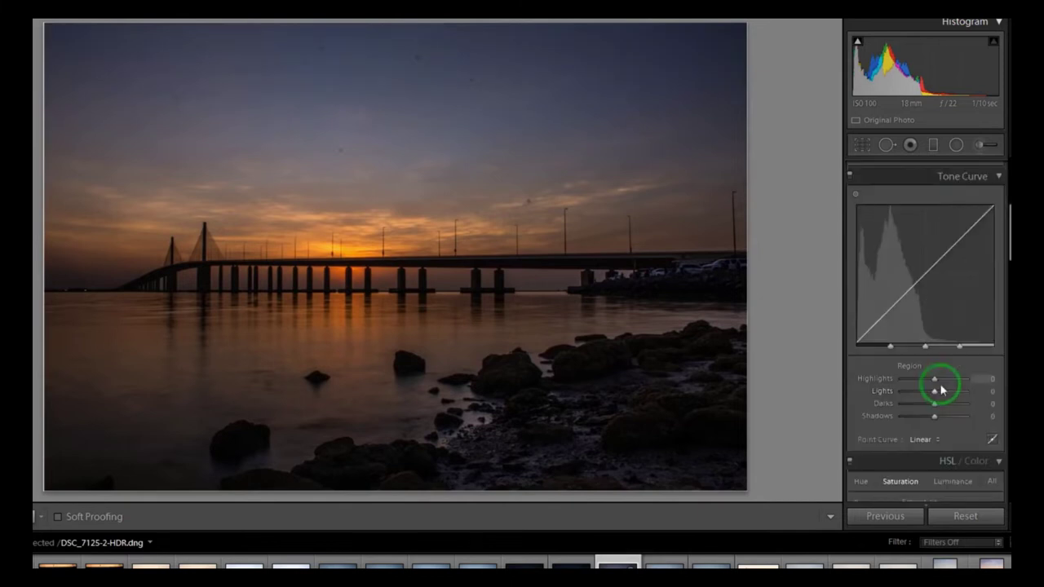
scroll(939, 381, "up", 10)
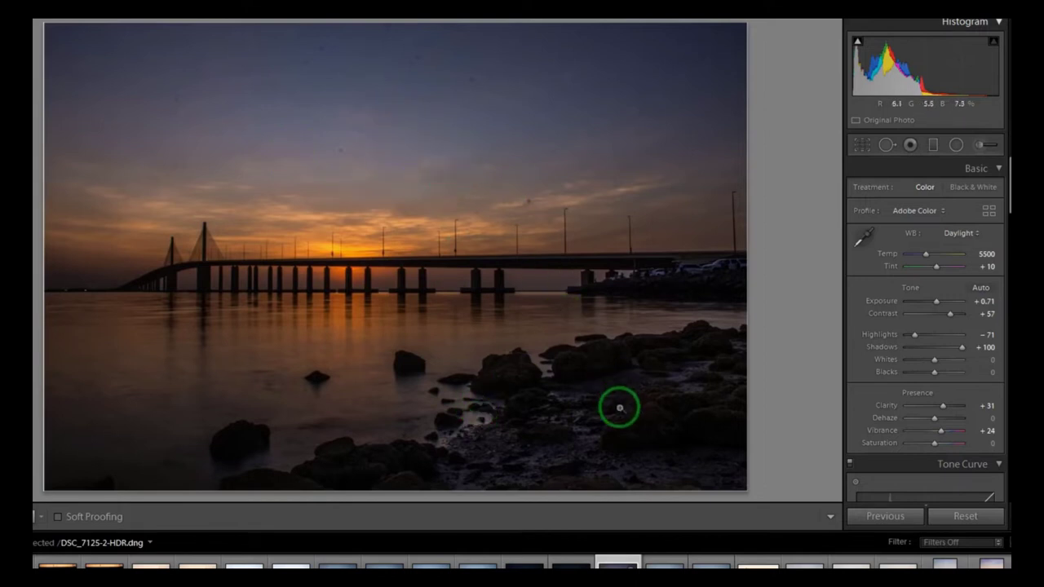
left_click(933, 147)
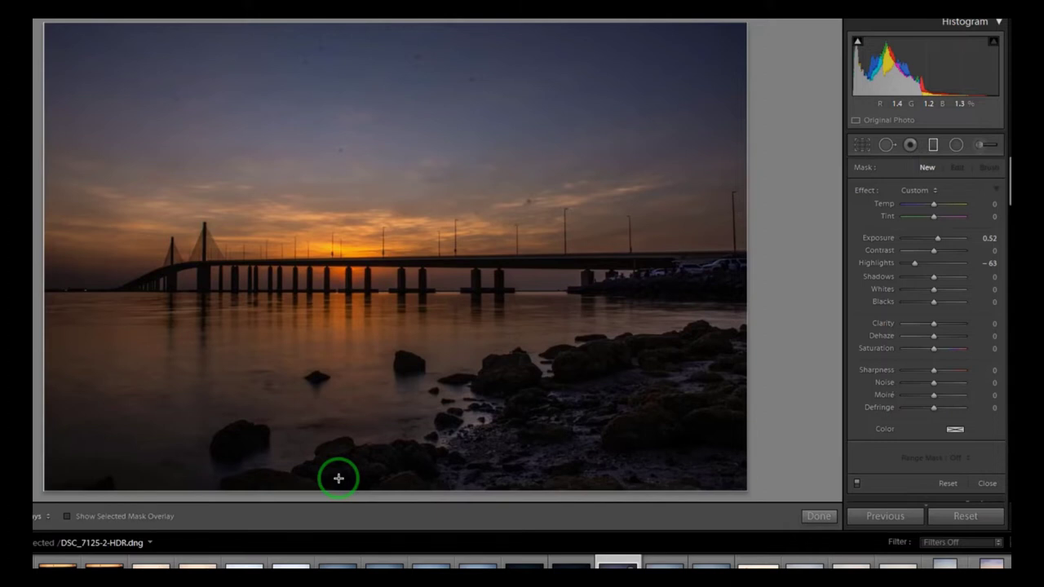
key("shift")
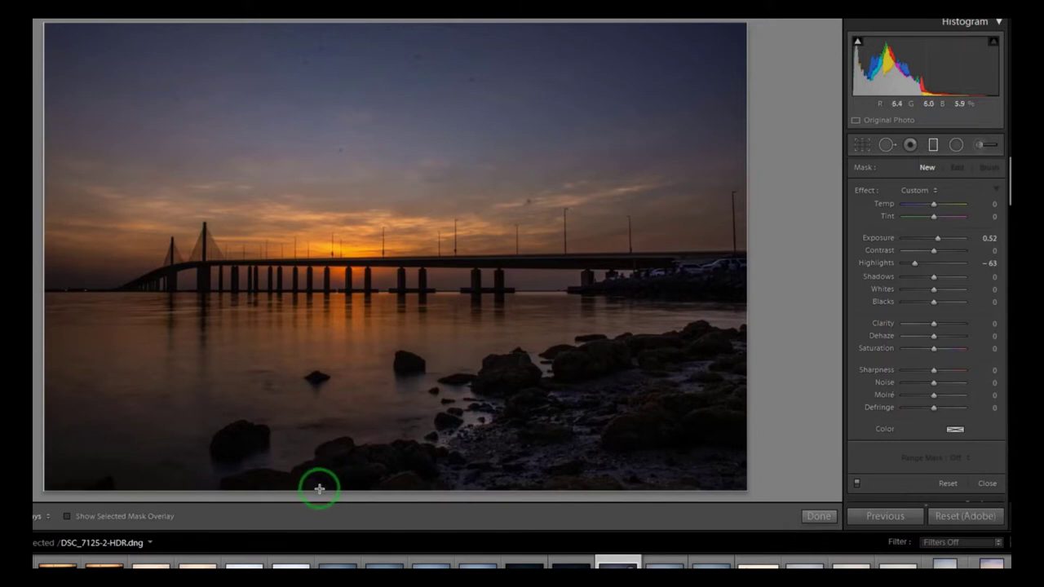
left_click_drag(323, 490, 395, 102)
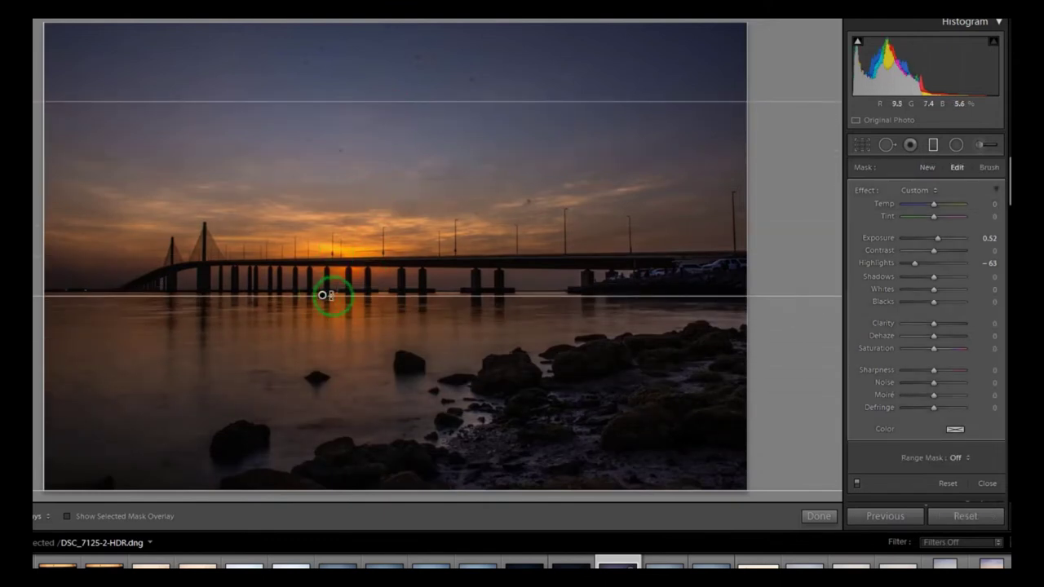
left_click(67, 517)
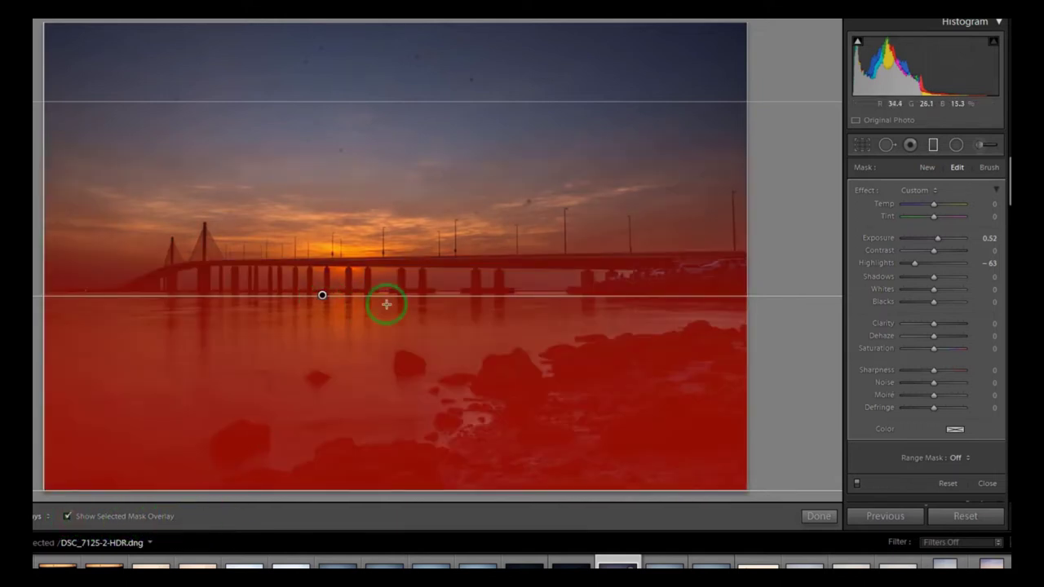
left_click(67, 516)
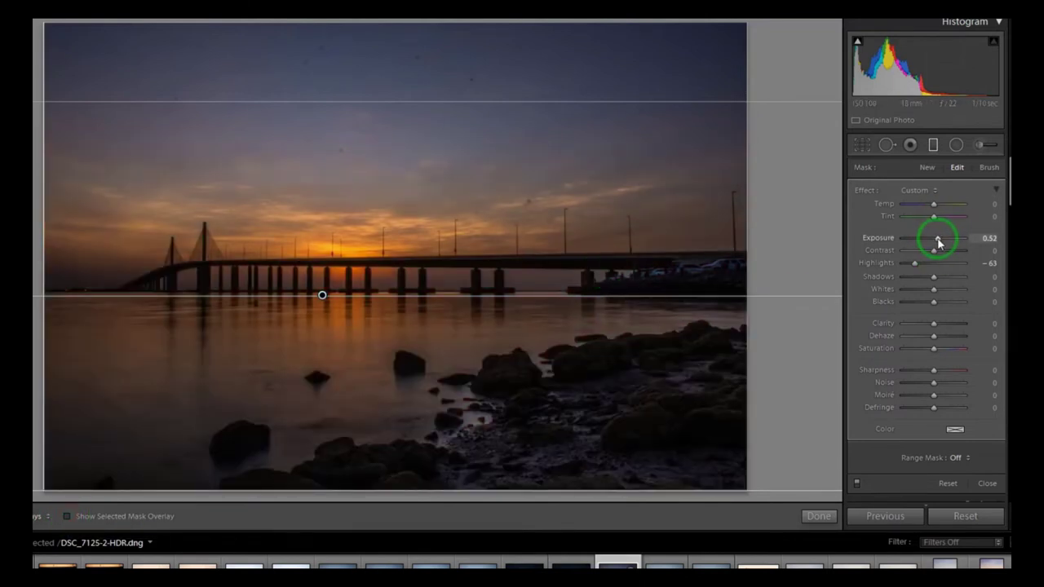
Step: Set the filter to Exposure 1.74, Highlights −80, Whites 39, Blacks −22, Saturation 17, Temp −4
left_click_drag(939, 241, 949, 243)
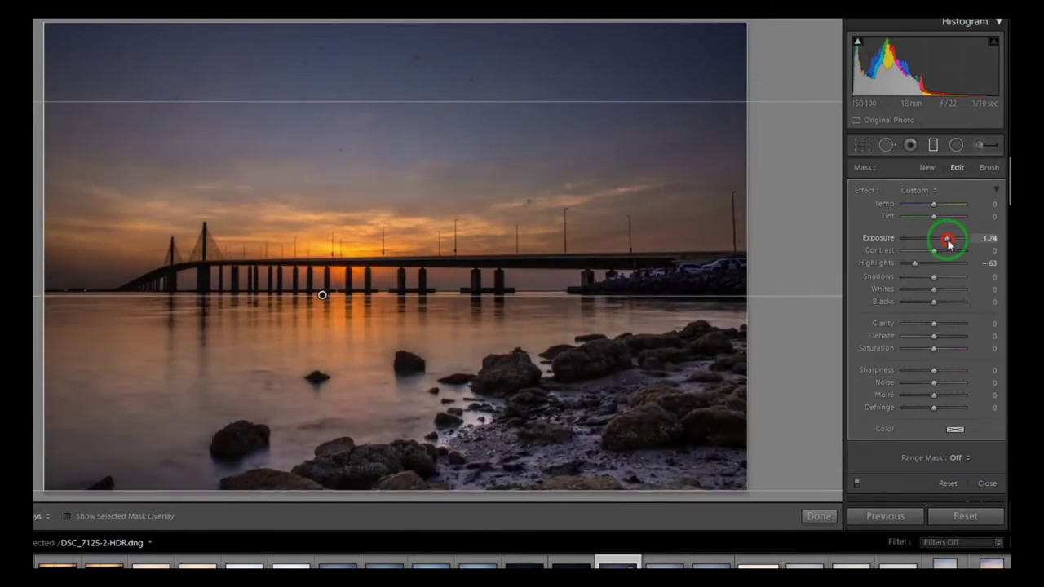
left_click(915, 264)
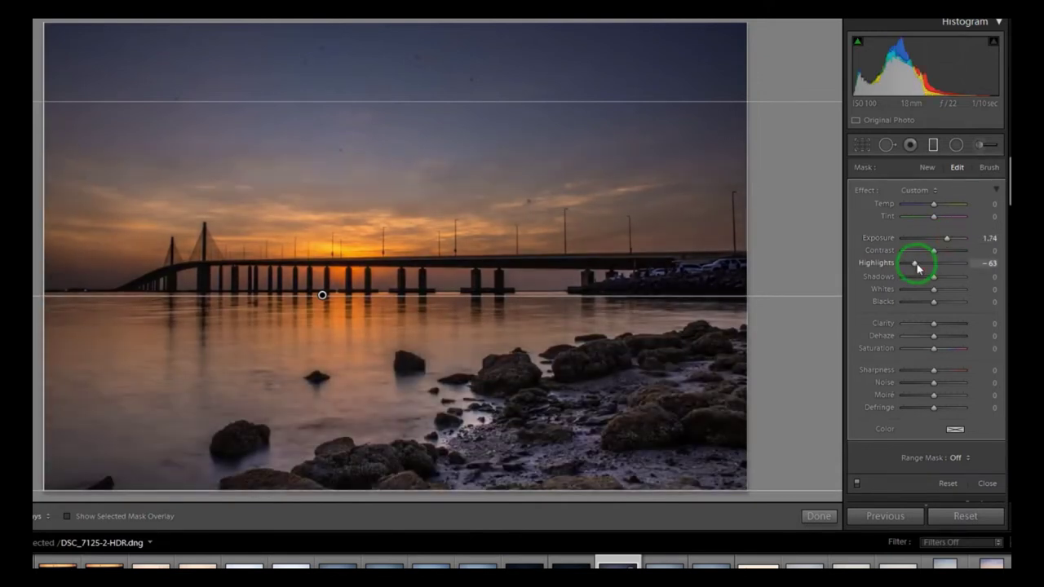
left_click(943, 279)
left_click_drag(914, 272, 939, 278)
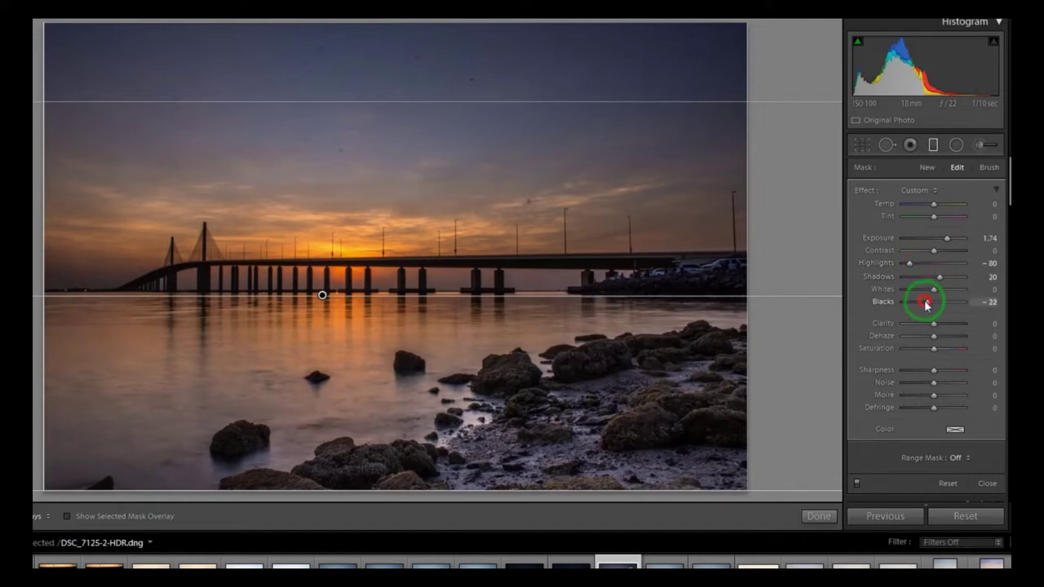
left_click(935, 348)
left_click_drag(945, 349, 939, 347)
left_click_drag(934, 289, 949, 294)
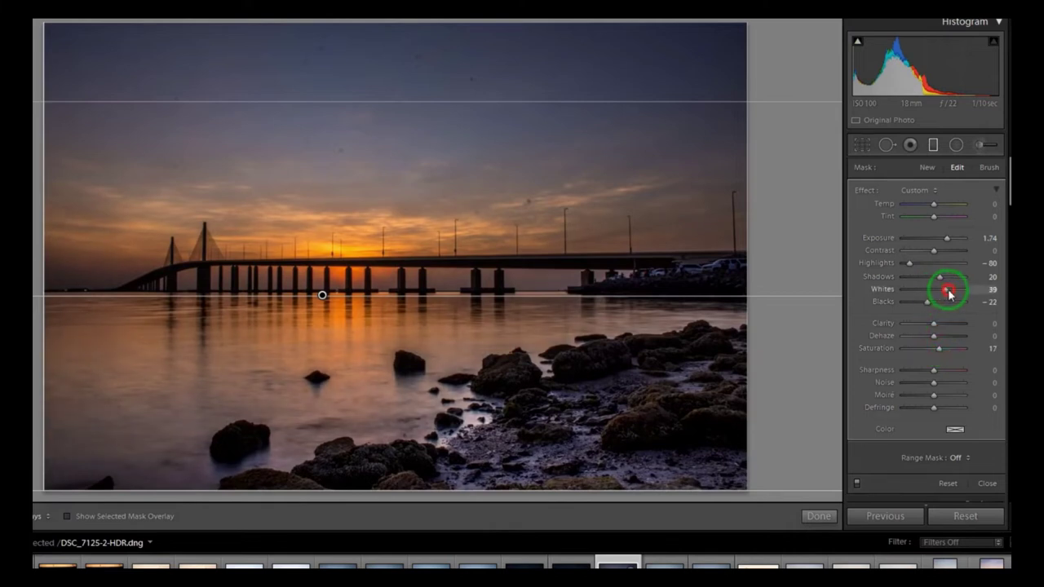
mouse_move(932, 205)
left_mouse_down()
mouse_move(945, 208)
mouse_move(934, 211)
left_mouse_up()
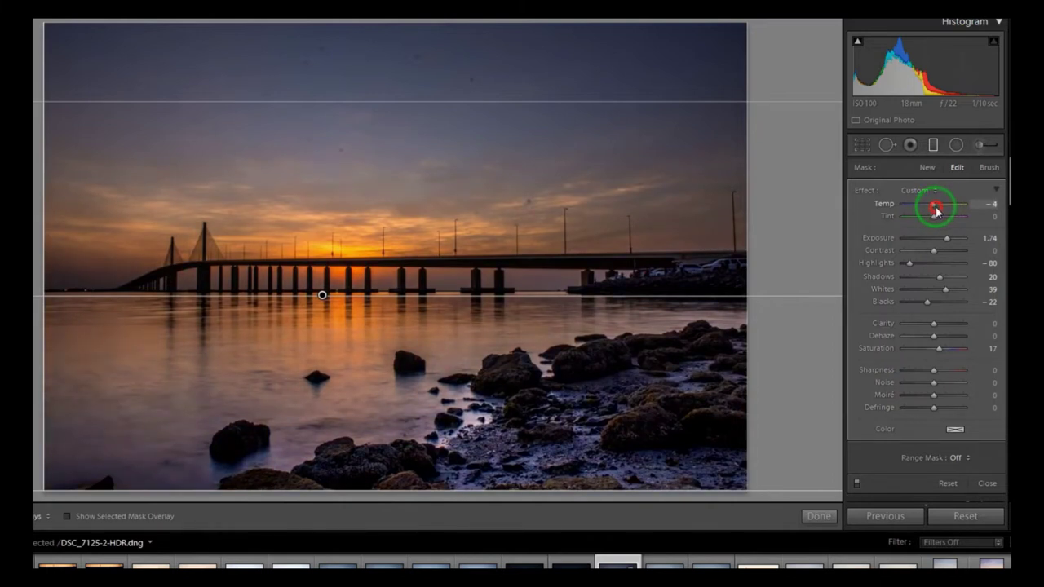
left_click_drag(937, 211, 935, 210)
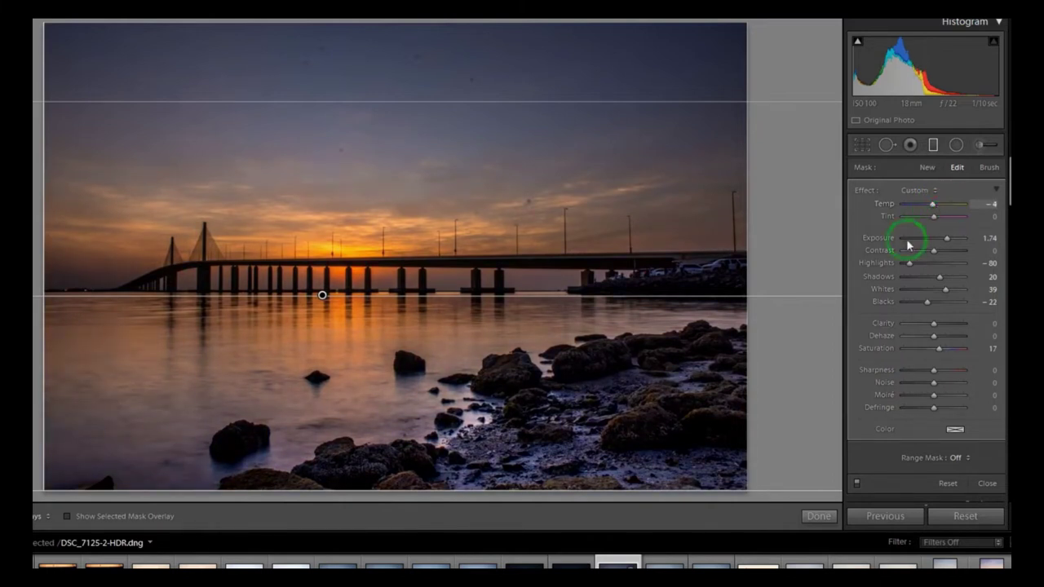
left_click_drag(934, 370, 943, 372)
left_click(818, 516)
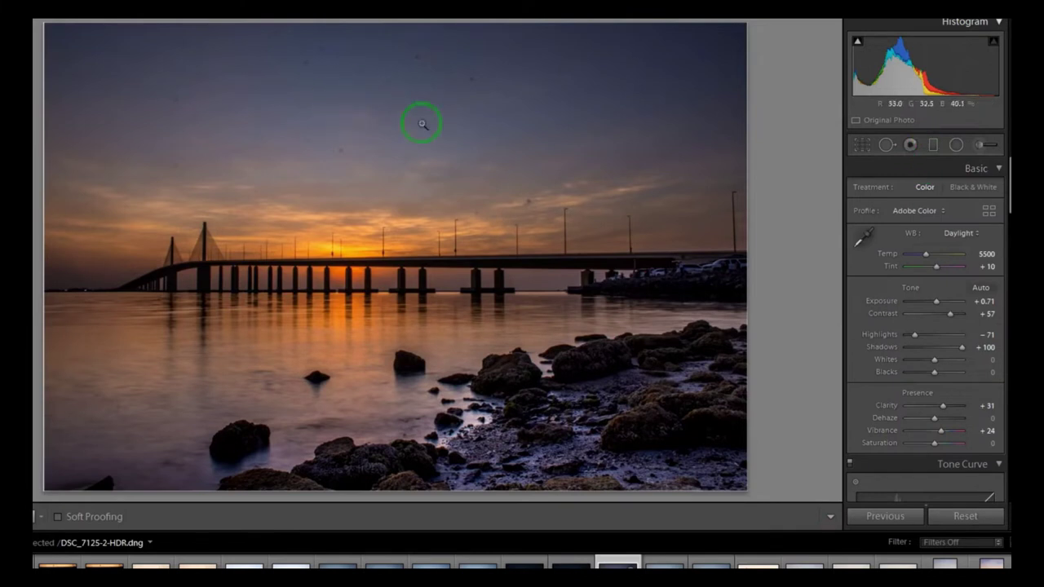
Step: Lay a second straight graduated filter down from the top over the sky
left_click(933, 145)
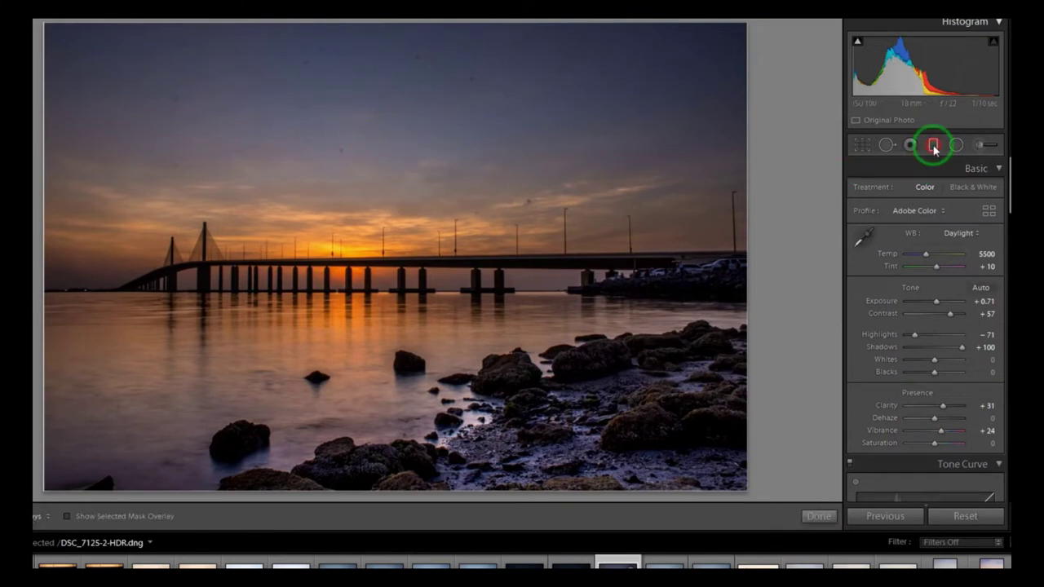
key("shift")
left_click_drag(344, 40, 318, 490)
left_click(67, 518)
left_click(431, 202)
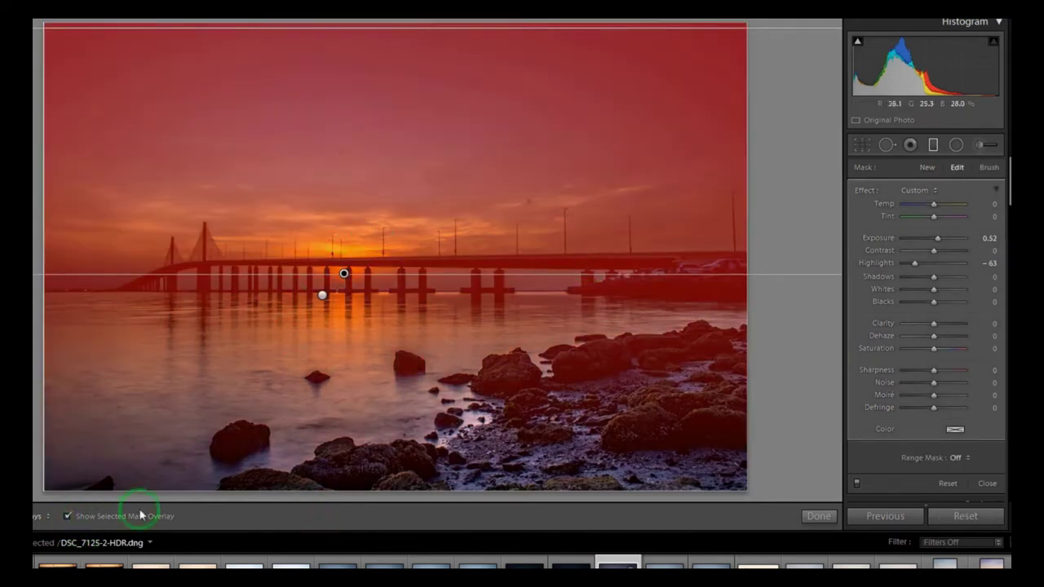
left_click(68, 516)
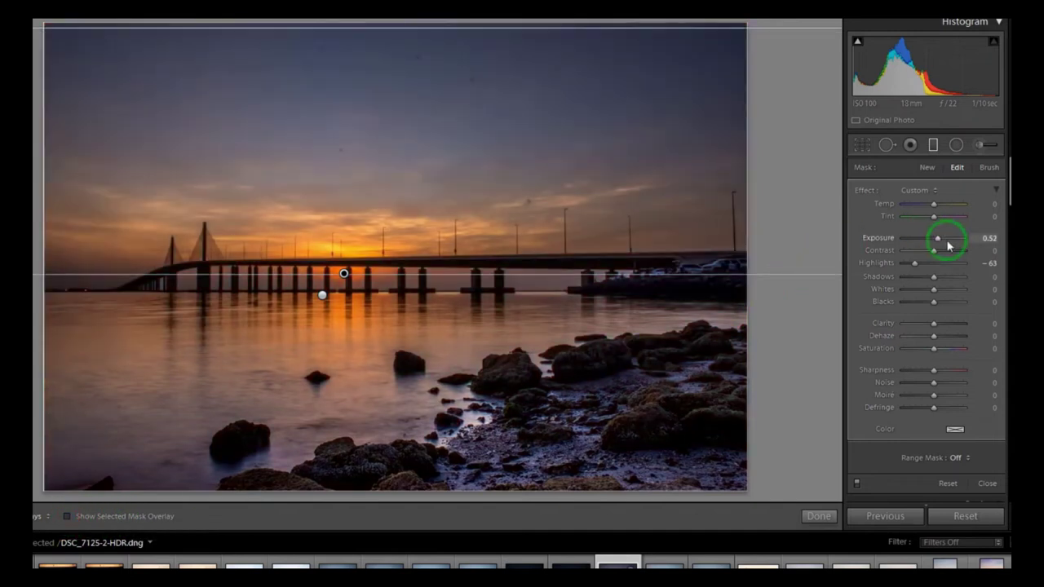
Step: Set the sky filter to Exposure 0.78, Highlights −96, Temp −4 and Shadows 22
left_click_drag(941, 240, 905, 266)
mouse_move(933, 205)
left_mouse_down()
mouse_move(914, 207)
mouse_move(925, 210)
left_mouse_up()
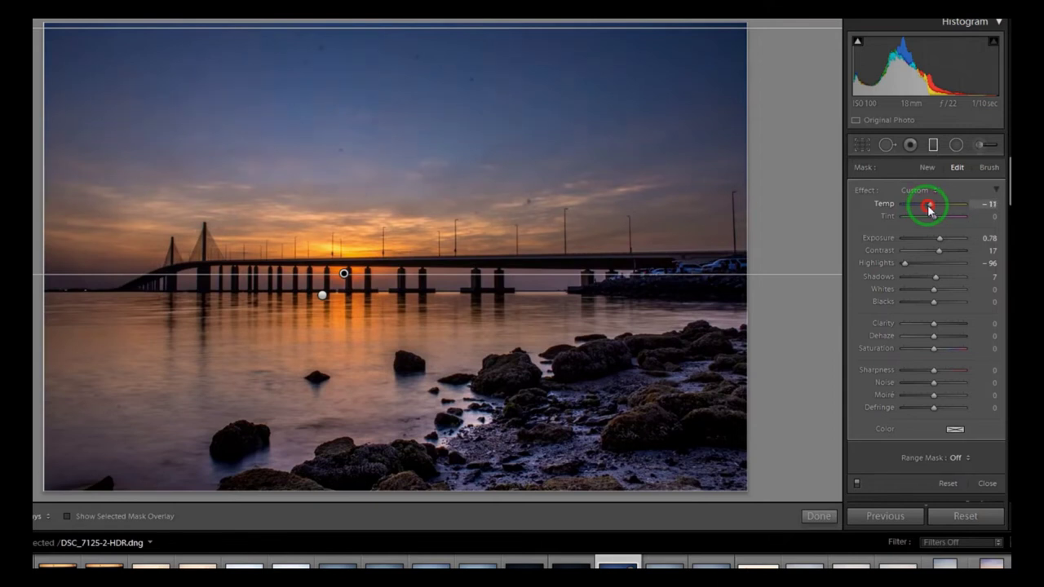
mouse_move(928, 209)
left_mouse_down()
mouse_move(915, 216)
mouse_move(976, 204)
mouse_move(934, 209)
left_mouse_up()
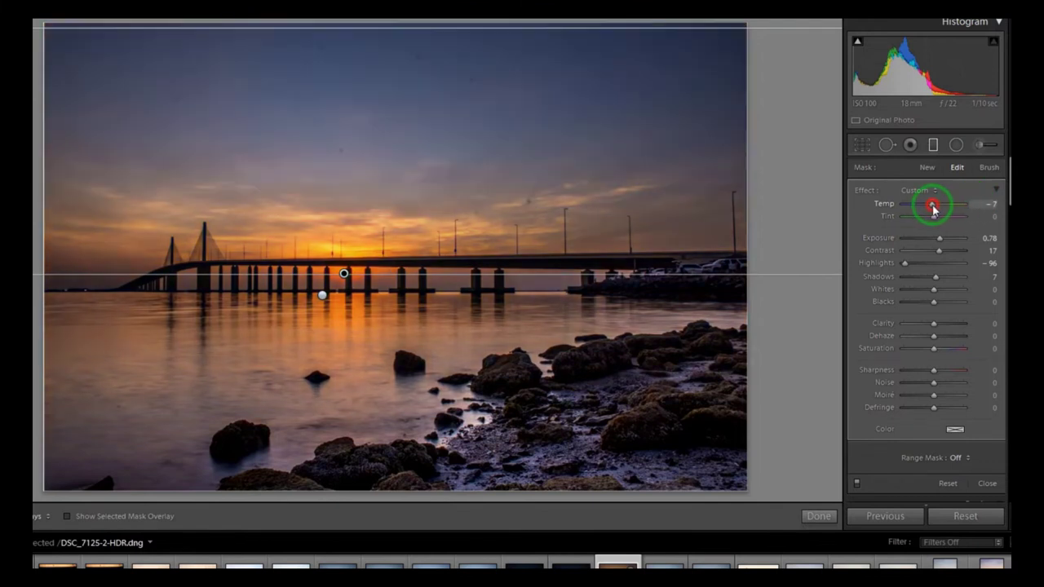
left_click_drag(935, 277, 941, 282)
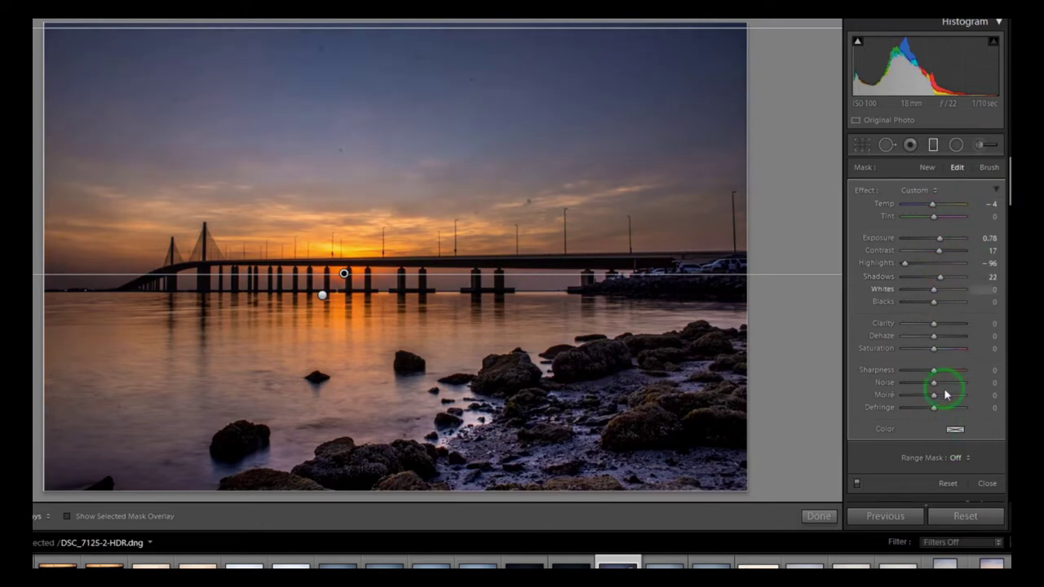
left_click(819, 516)
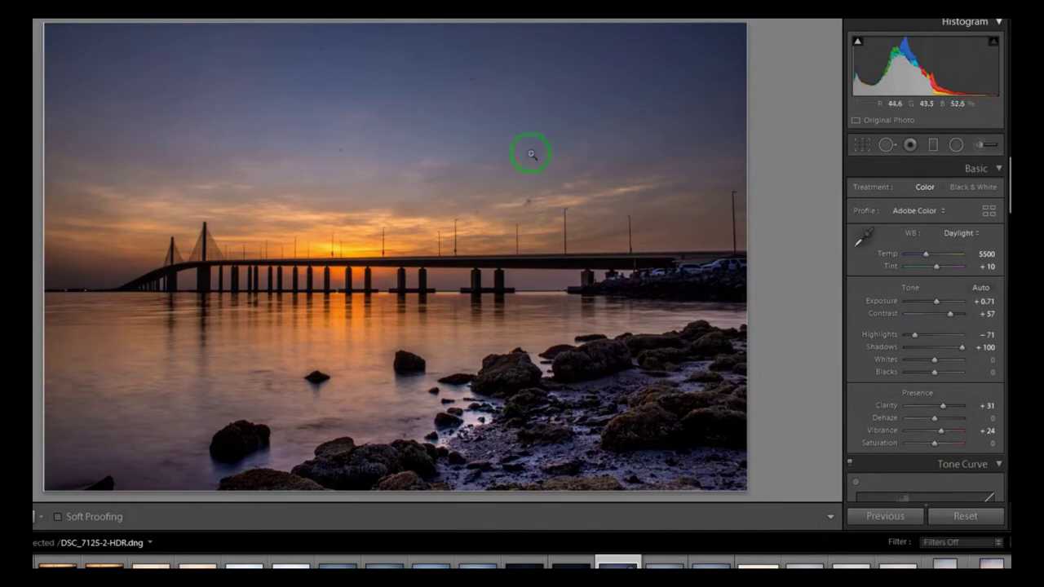
Step: Raise HSL Orange saturation to +42, Blue to +13, and overall Saturation to +10
left_click_drag(1008, 197, 938, 260)
left_click_drag(1007, 219, 1004, 269)
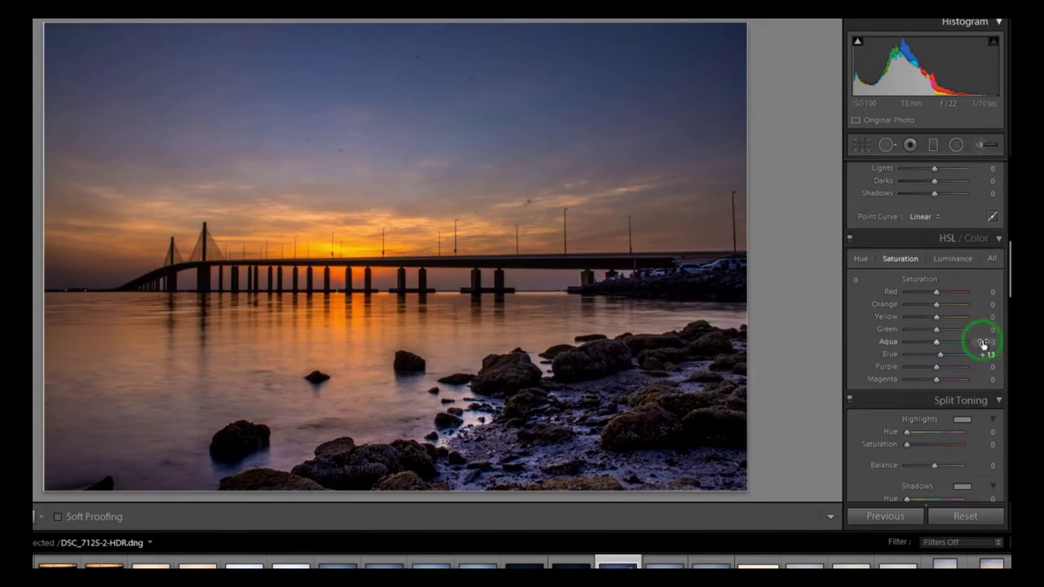
left_click_drag(940, 313, 951, 309)
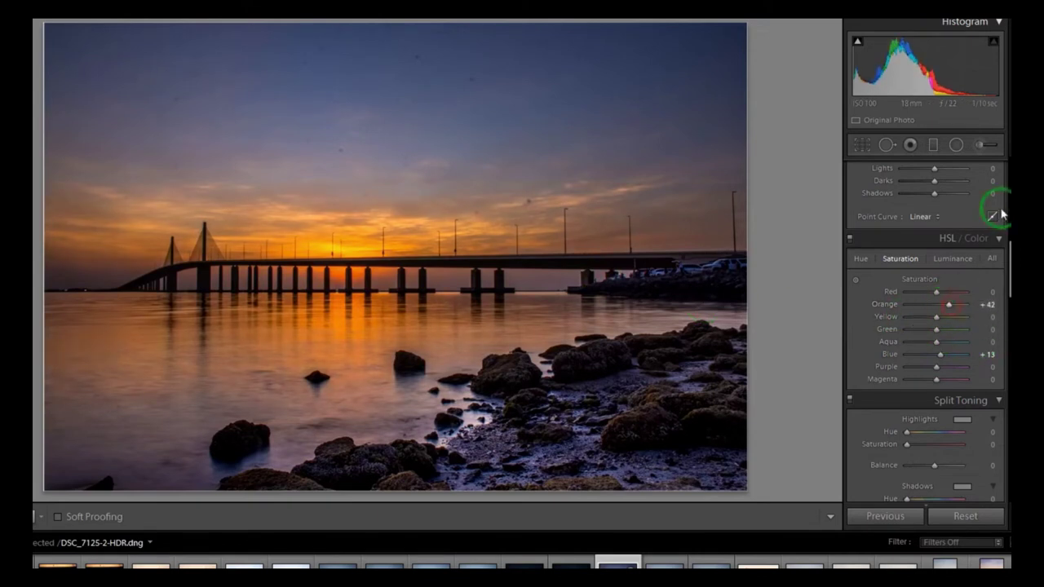
left_click_drag(1004, 254, 1008, 261)
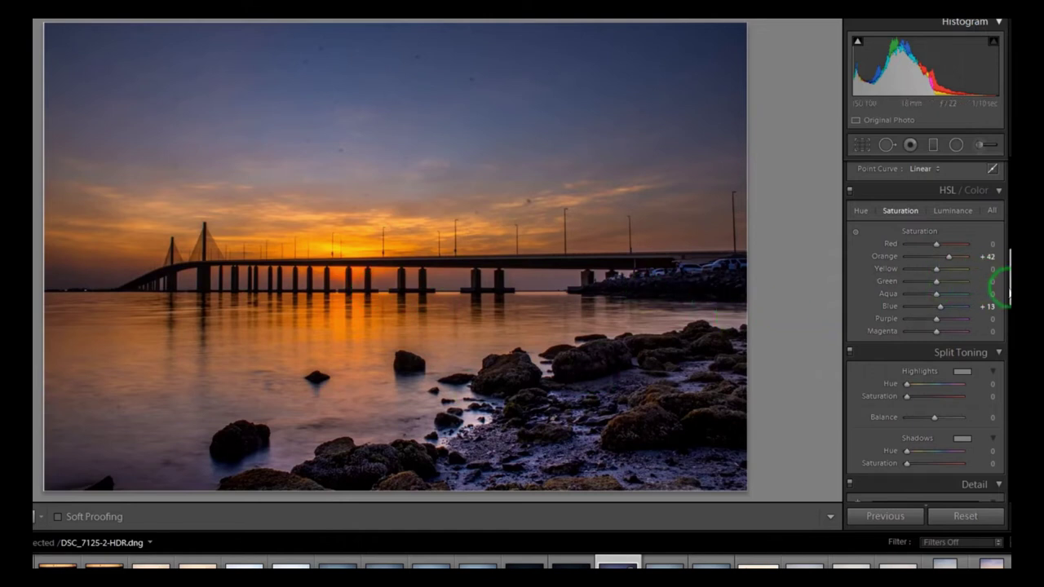
left_click_drag(1008, 289, 1009, 208)
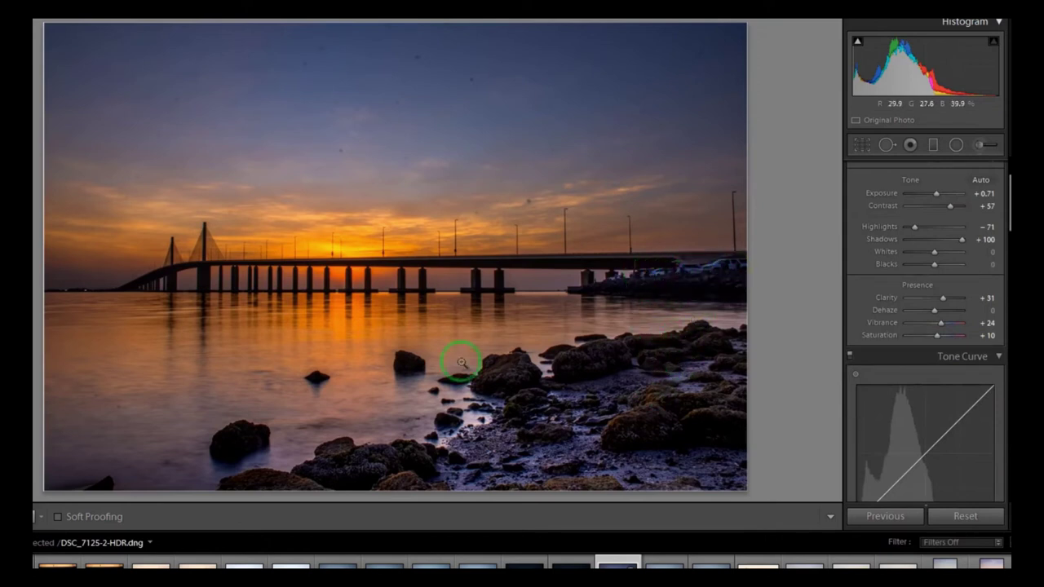
Step: Paint a size-7 brush mask along the bridge's right end at Exposure 0.61, Highlights −63
left_click(982, 145)
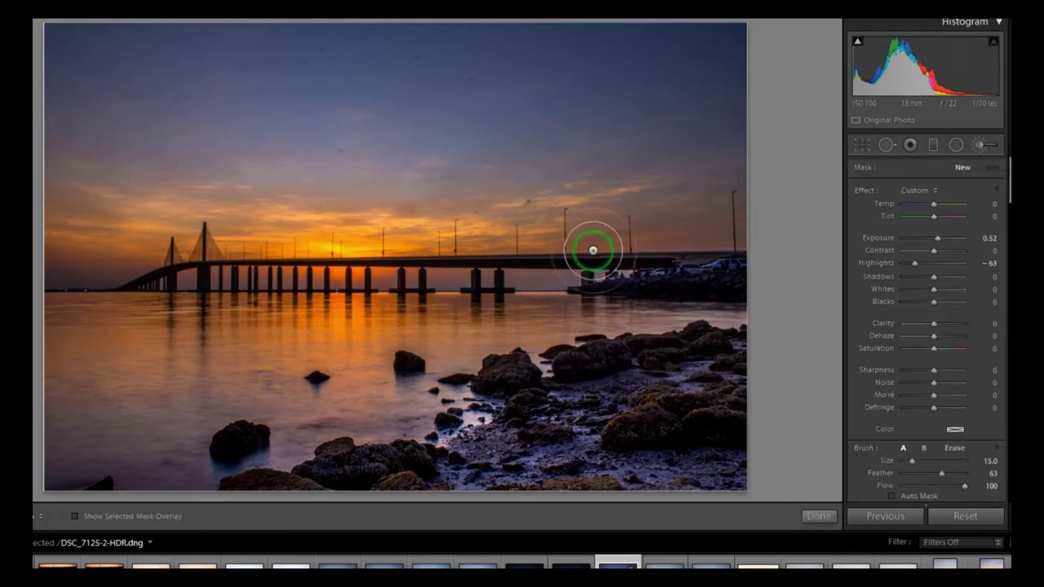
scroll(597, 307, "up", 3)
scroll(597, 307, "up", 1)
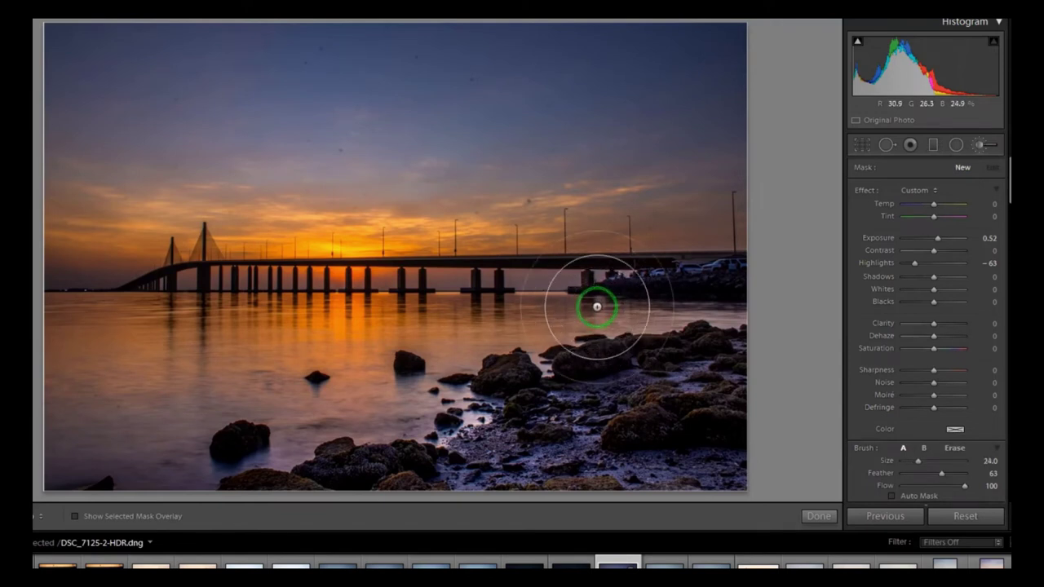
scroll(597, 306, "down", 8)
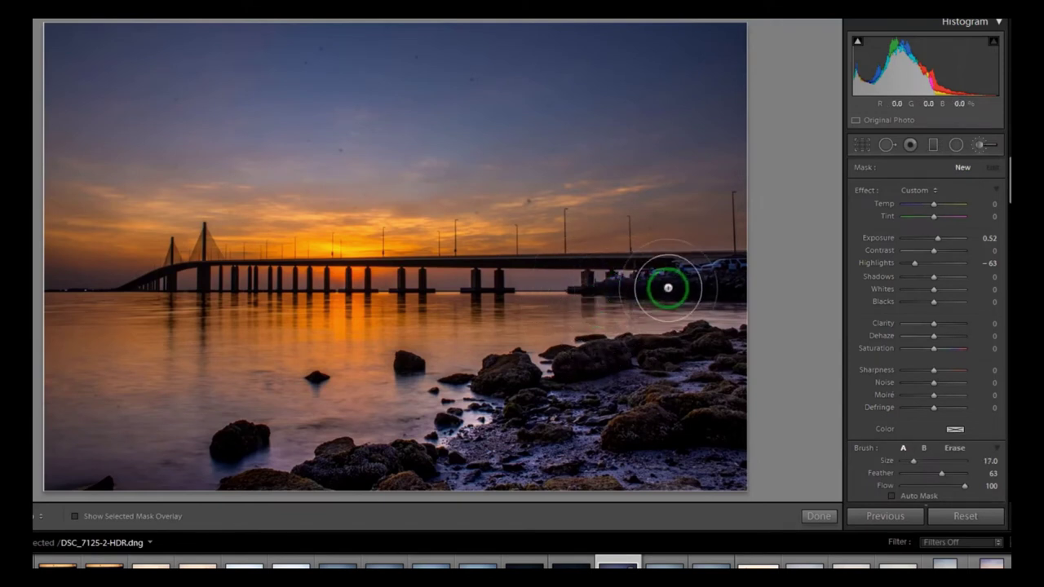
scroll(669, 287, "down", 4)
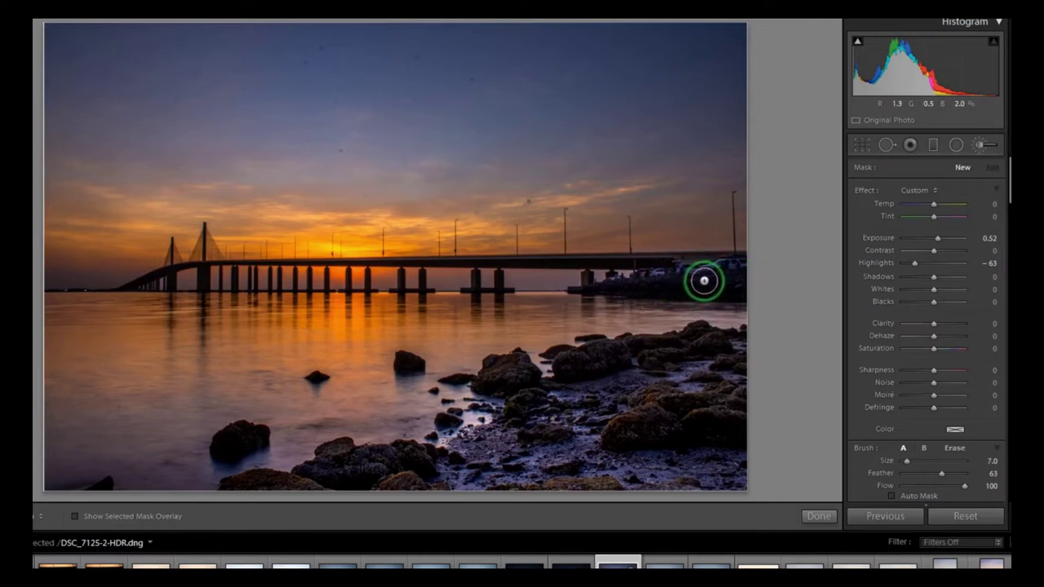
mouse_move(718, 280)
left_mouse_down()
mouse_move(619, 285)
mouse_move(690, 288)
mouse_move(729, 270)
mouse_move(659, 270)
mouse_move(611, 286)
mouse_move(690, 289)
mouse_move(737, 269)
mouse_move(734, 287)
left_mouse_up()
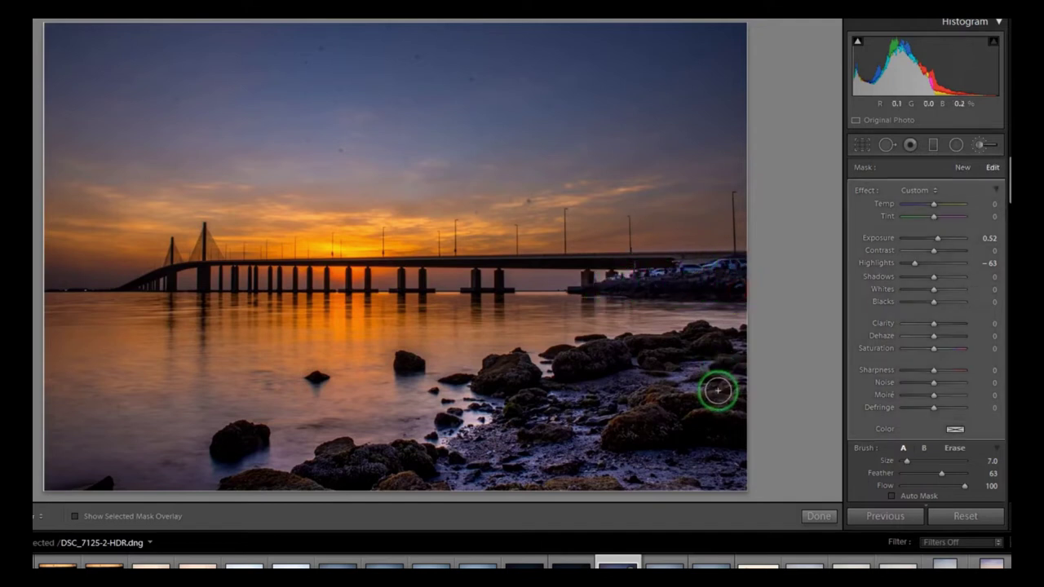
mouse_move(939, 238)
left_mouse_down()
mouse_move(966, 241)
mouse_move(946, 248)
left_mouse_up()
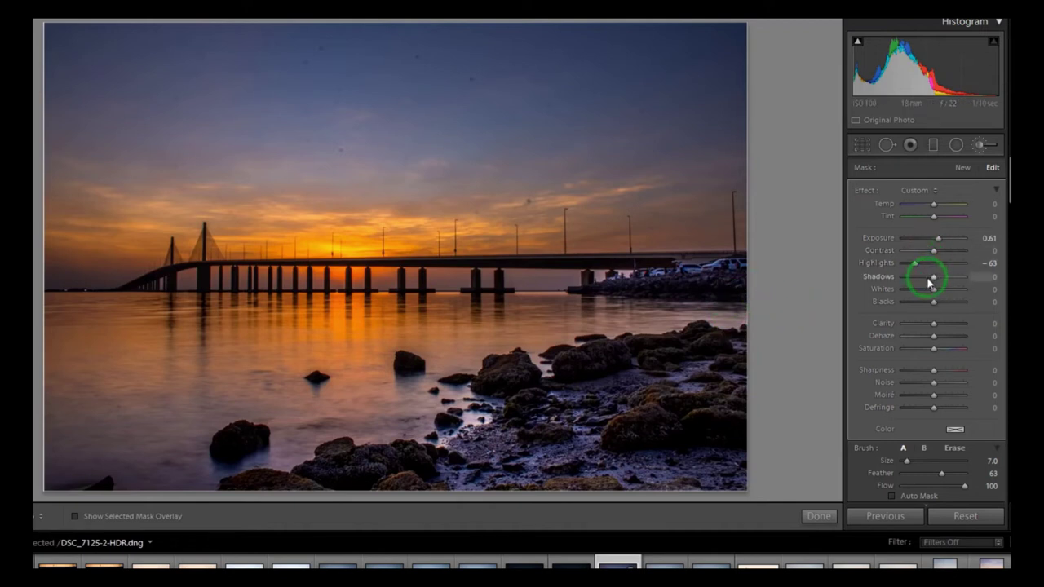
Step: Set the brush mask's Exposure to 0.70 and Shadows to 35
left_click_drag(938, 280, 939, 280)
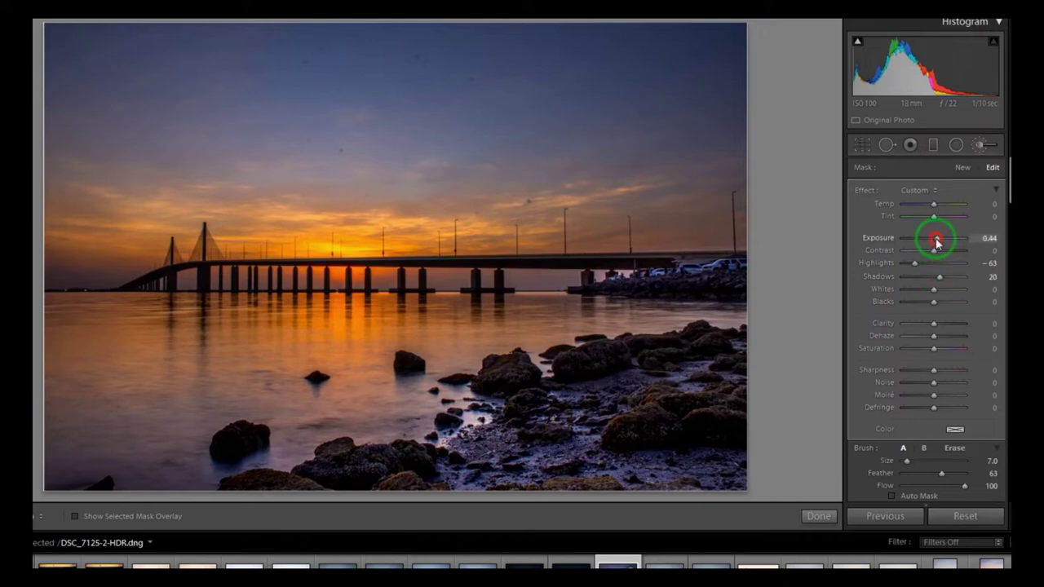
left_click(935, 240)
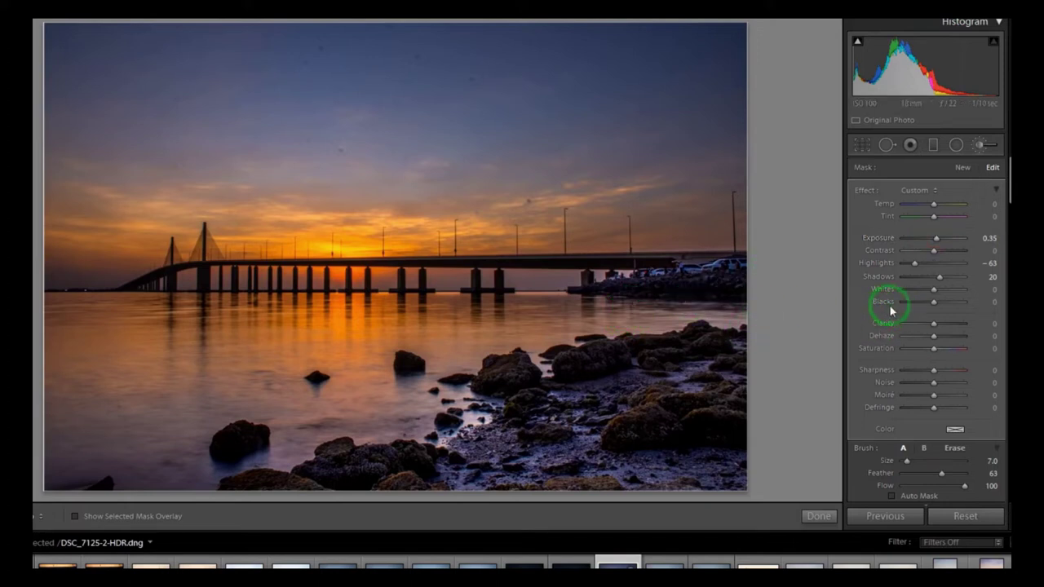
left_click(939, 280)
left_click_drag(942, 281, 947, 281)
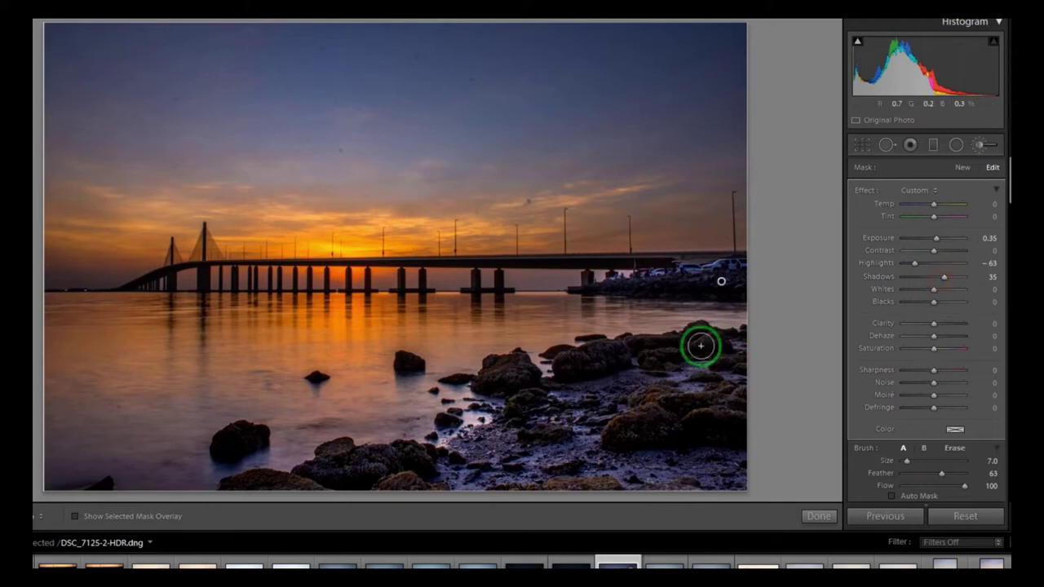
Step: Extend the brush mask over the rocks on the right and near the centre
mouse_move(574, 364)
left_mouse_down()
mouse_move(612, 358)
mouse_move(581, 365)
left_mouse_up()
mouse_move(603, 420)
left_mouse_down()
mouse_move(726, 421)
mouse_move(522, 419)
mouse_move(469, 442)
mouse_move(230, 441)
left_mouse_up()
left_click_drag(403, 365, 409, 365)
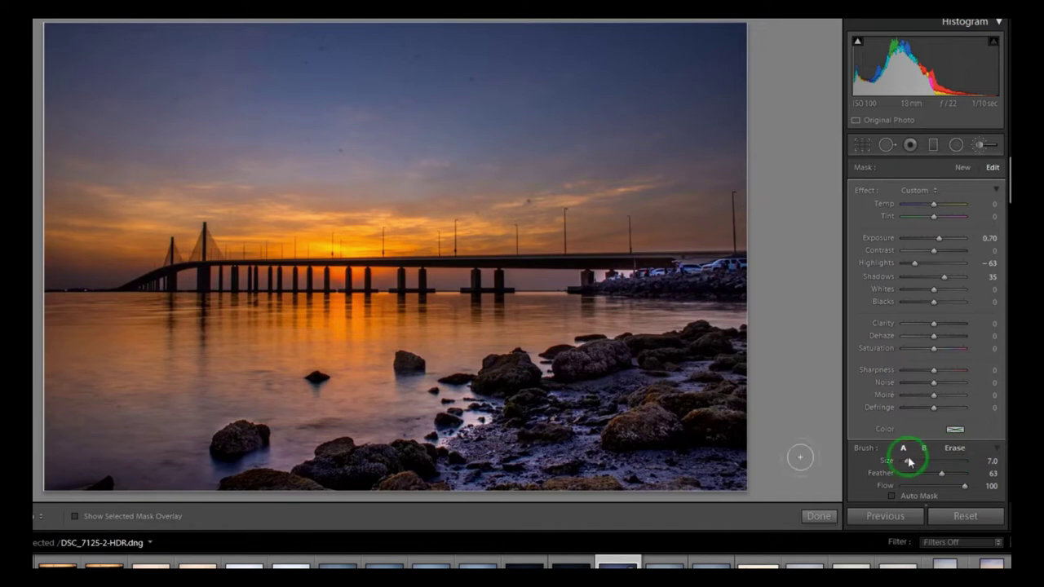
Step: Erase part of the mask on the rocks, then repaint it over the rocks and water
left_click(955, 449)
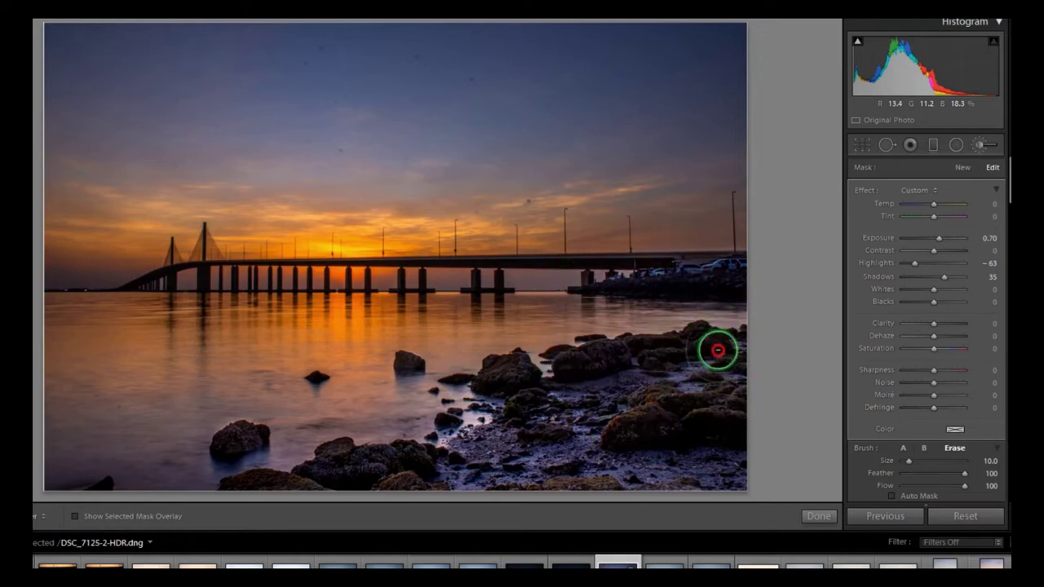
left_click_drag(668, 407, 653, 414)
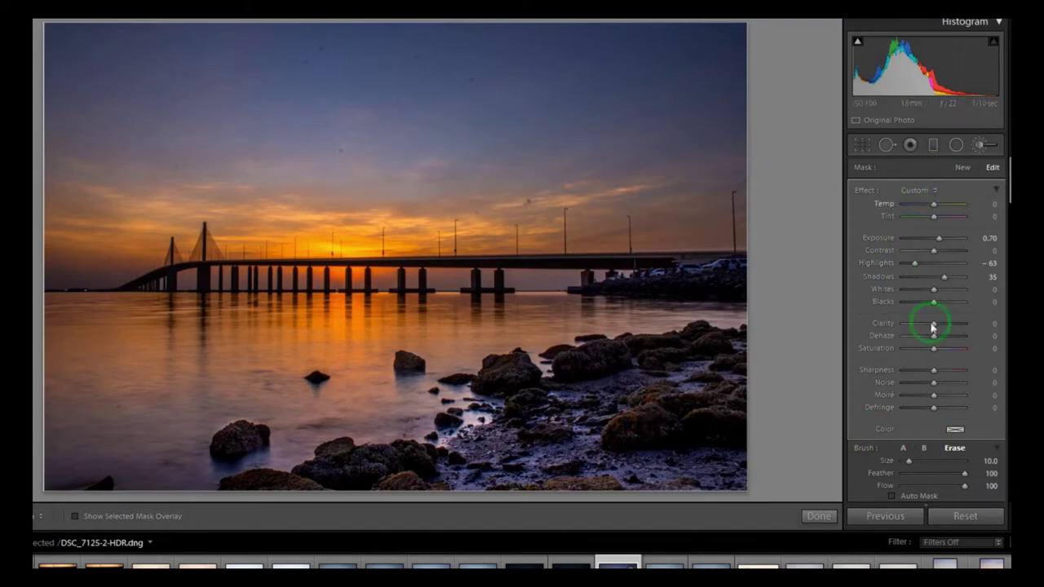
left_click(904, 448)
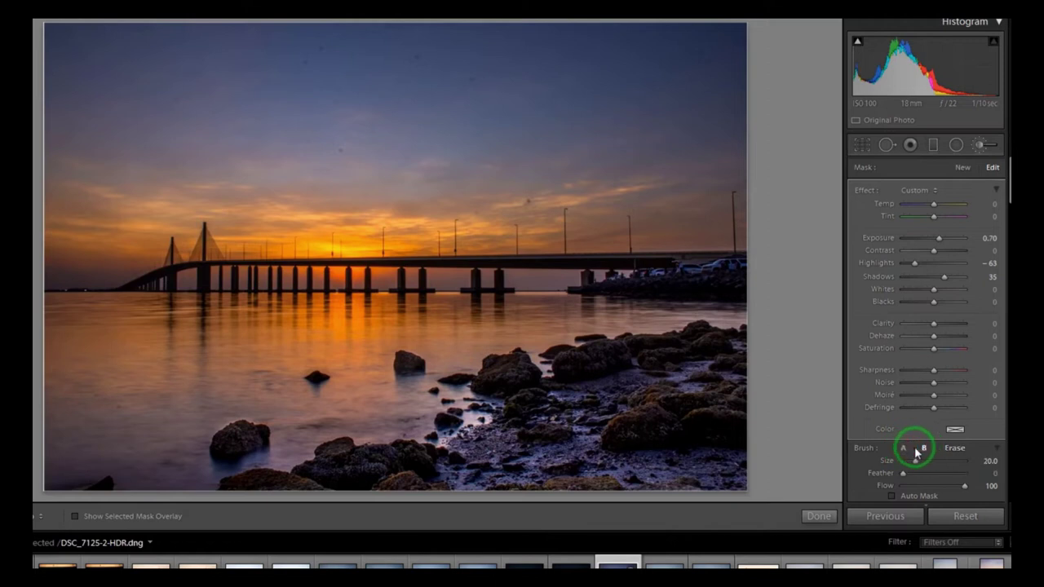
mouse_move(656, 423)
left_mouse_down()
mouse_move(704, 434)
mouse_move(715, 402)
mouse_move(732, 402)
mouse_move(598, 482)
mouse_move(536, 401)
mouse_move(698, 348)
mouse_move(635, 370)
mouse_move(691, 390)
mouse_move(735, 280)
mouse_move(609, 292)
mouse_move(634, 292)
mouse_move(620, 326)
mouse_move(507, 419)
mouse_move(411, 436)
mouse_move(603, 303)
mouse_move(495, 369)
mouse_move(311, 433)
mouse_move(287, 455)
mouse_move(260, 408)
mouse_move(499, 331)
mouse_move(476, 326)
mouse_move(321, 377)
mouse_move(110, 476)
mouse_move(215, 377)
mouse_move(354, 325)
mouse_move(156, 401)
mouse_move(56, 481)
mouse_move(73, 405)
mouse_move(134, 351)
mouse_move(218, 328)
mouse_move(119, 330)
mouse_move(47, 356)
mouse_move(35, 336)
mouse_move(428, 327)
mouse_move(704, 351)
left_mouse_up()
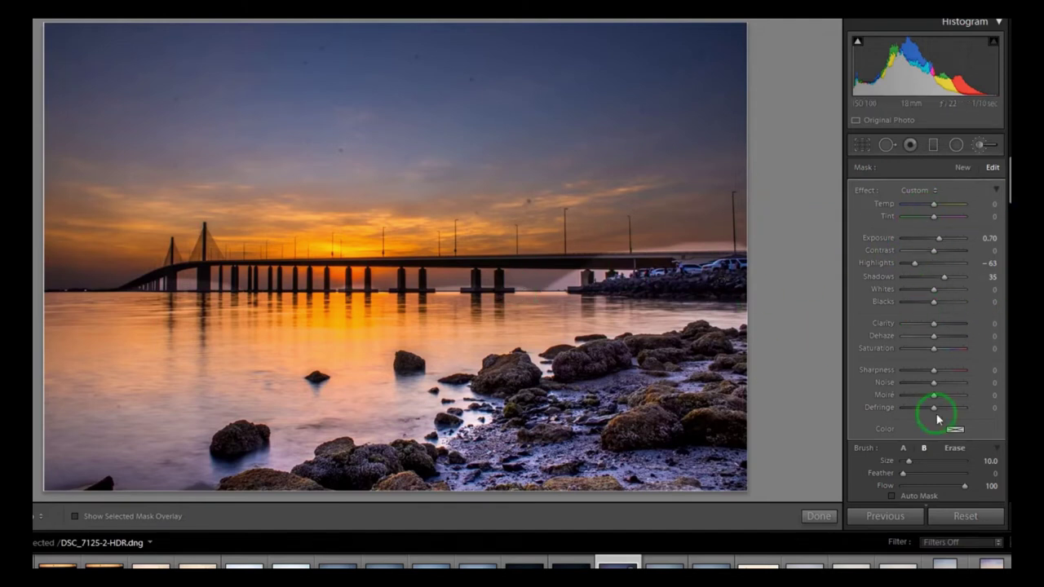
left_click(819, 516)
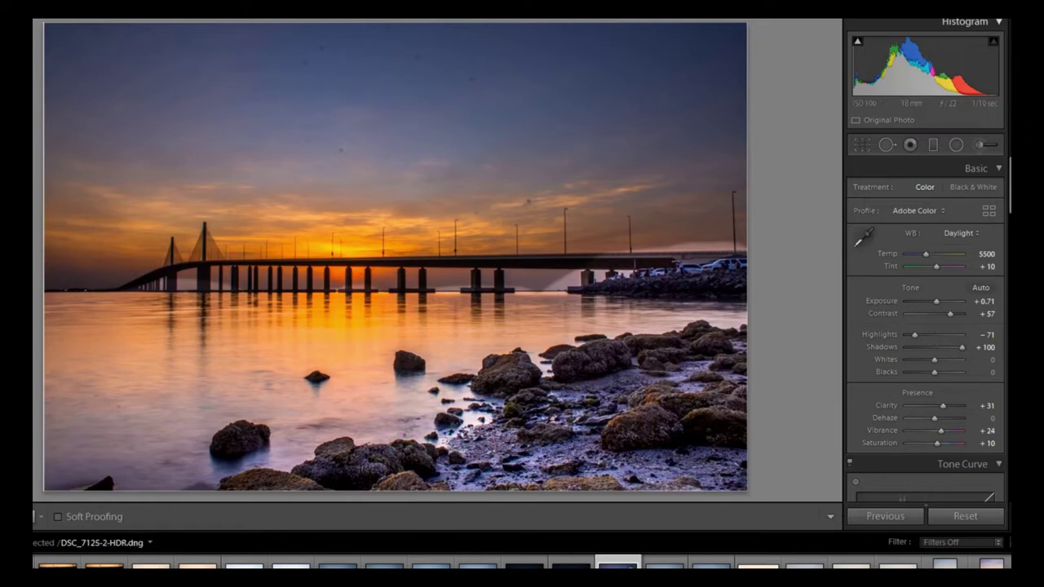
Step: Open DSC_7125-2-HDR from D:\my photography\2019 clicks\hudariyat in a maximized photo viewer
key("alt+Tab")
left_click(489, 342)
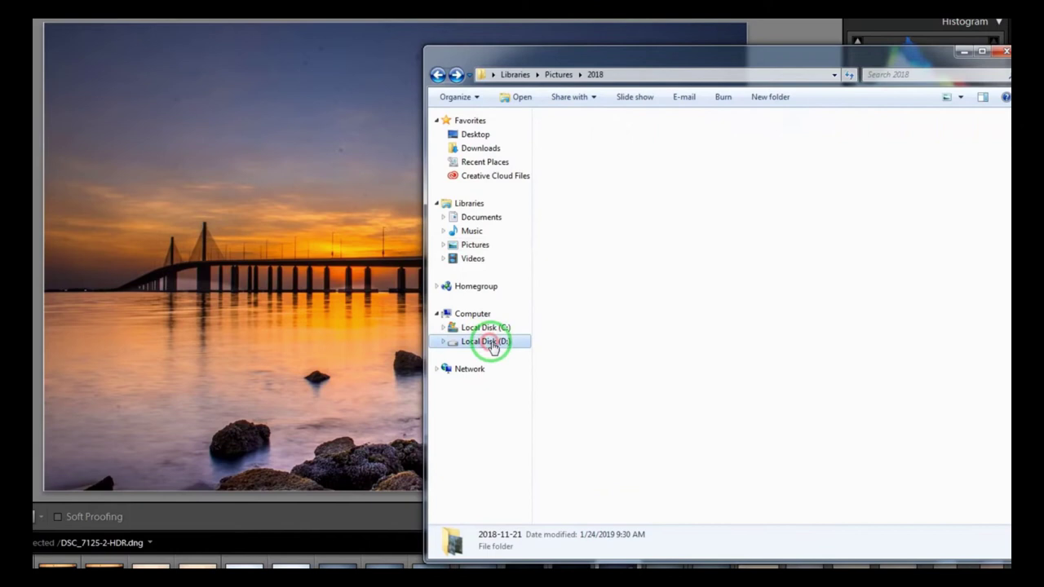
double_click(749, 245)
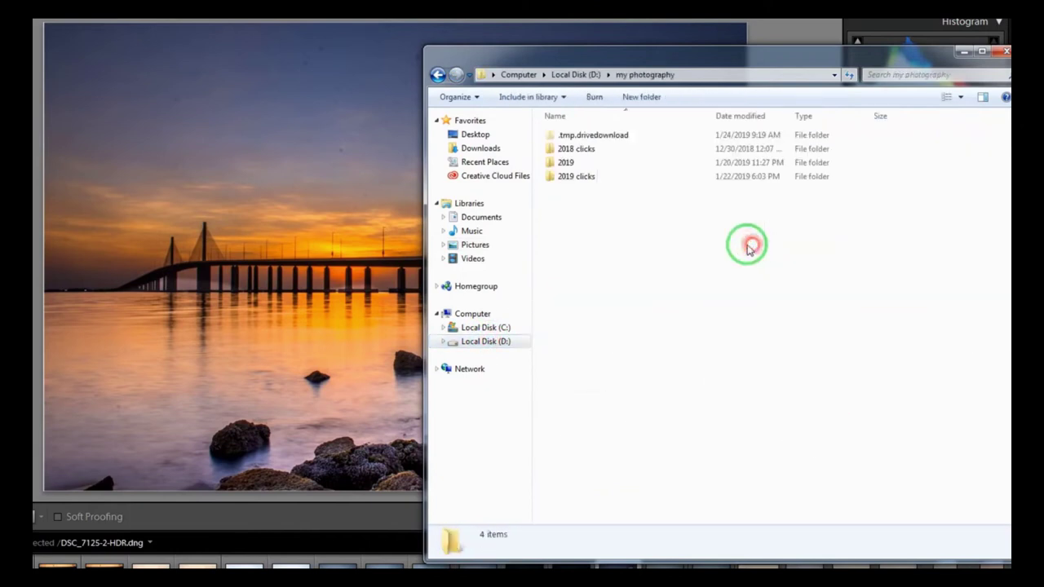
double_click(579, 176)
double_click(579, 178)
left_click(646, 175)
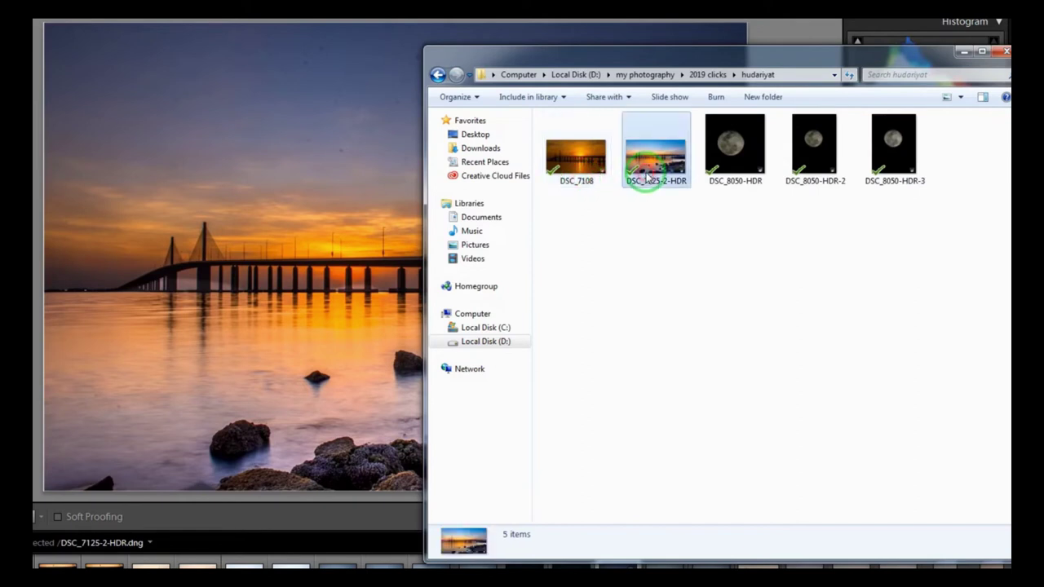
double_click(646, 175)
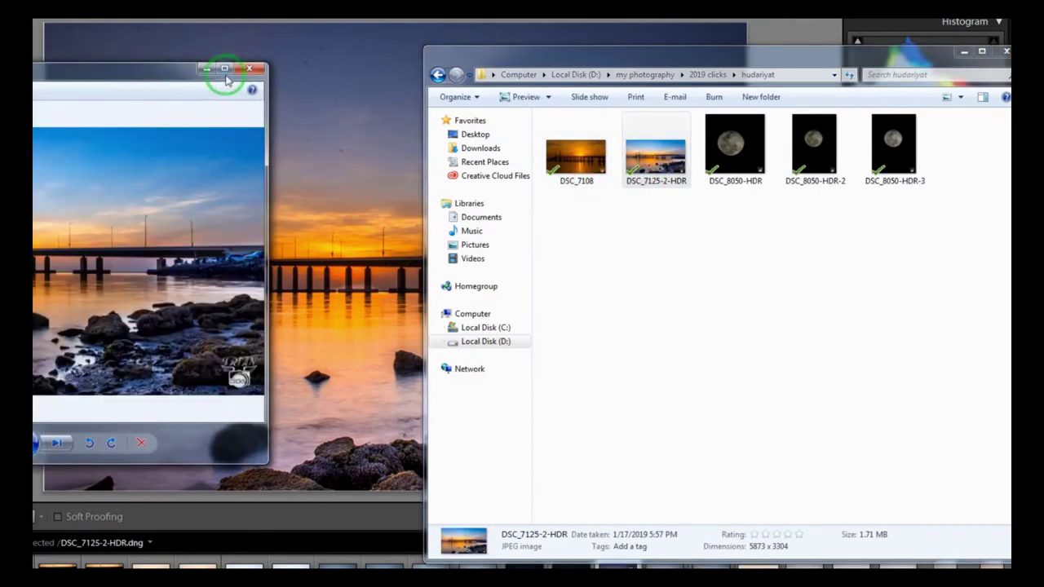
left_click(225, 70)
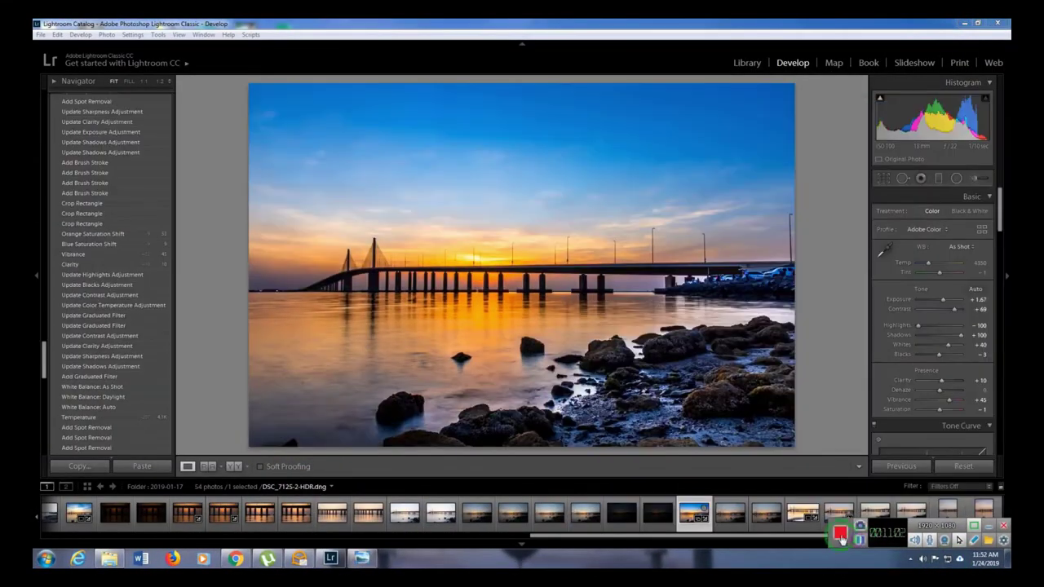
Step: Back in Lightroom, zoom in and pan to the lower-left sunset sky
left_click(989, 532)
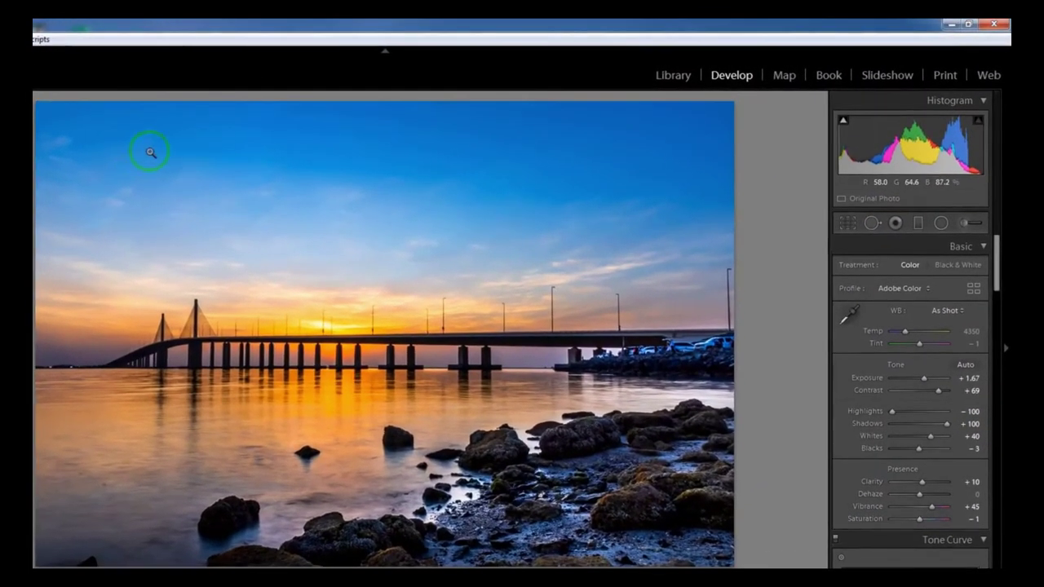
left_click(359, 185)
left_click_drag(338, 277, 457, 353)
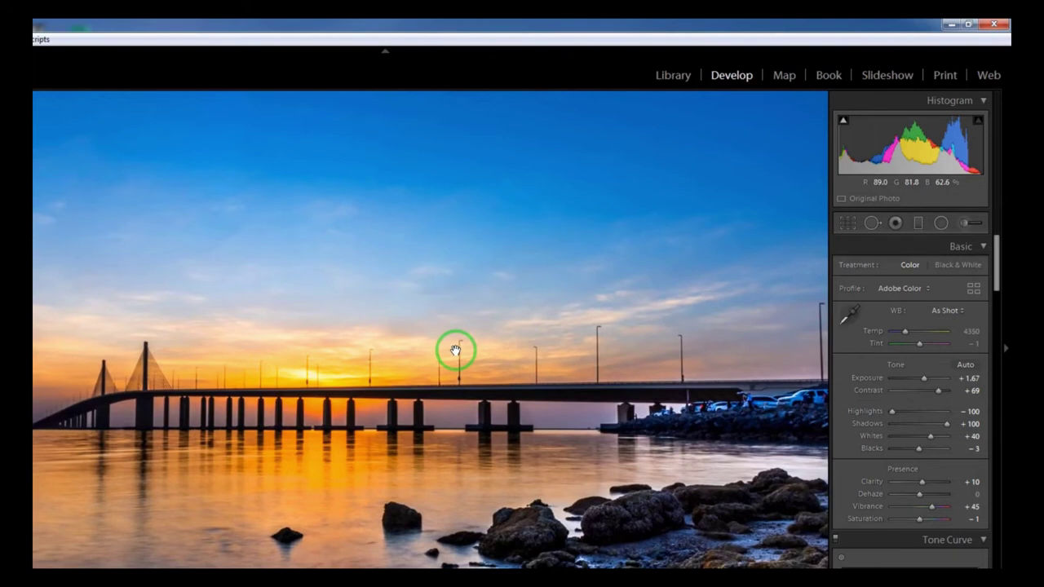
left_click(454, 350)
left_click_drag(397, 280, 622, 219)
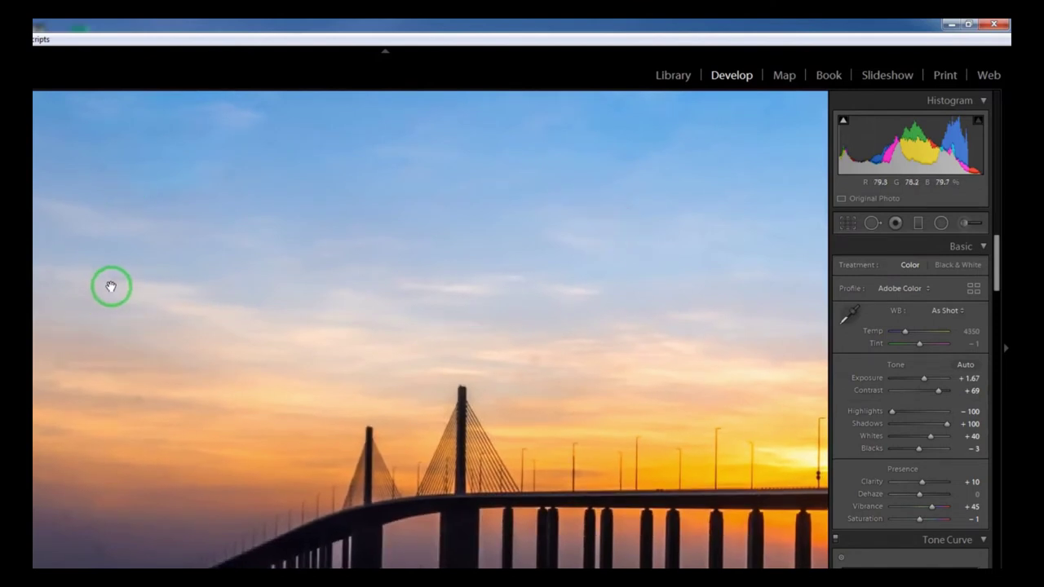
Step: Heal the specks in the lower-left sky, sampling clean sky above as the source
left_click(872, 223)
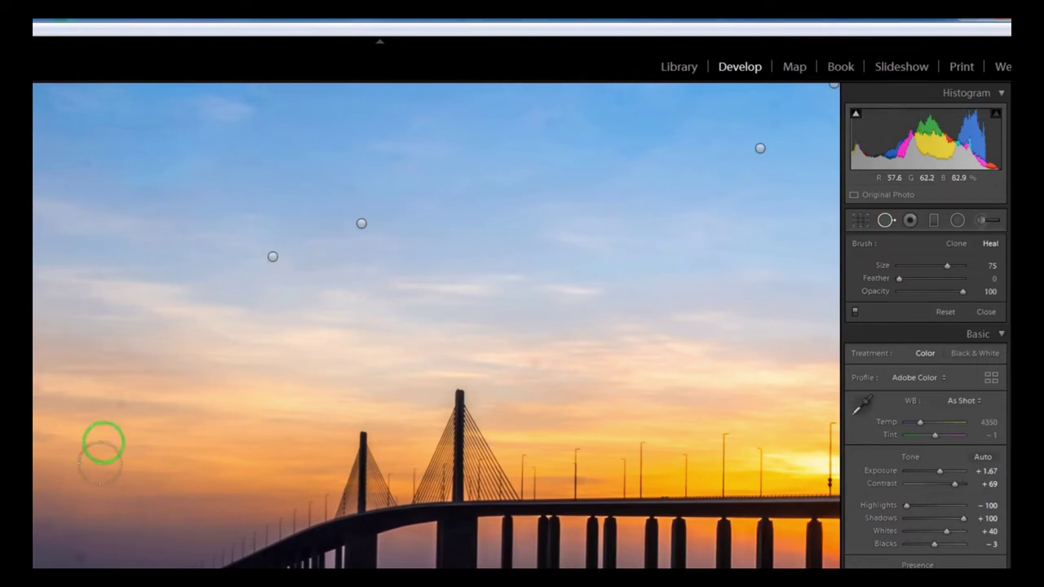
scroll(115, 406, "down", 3)
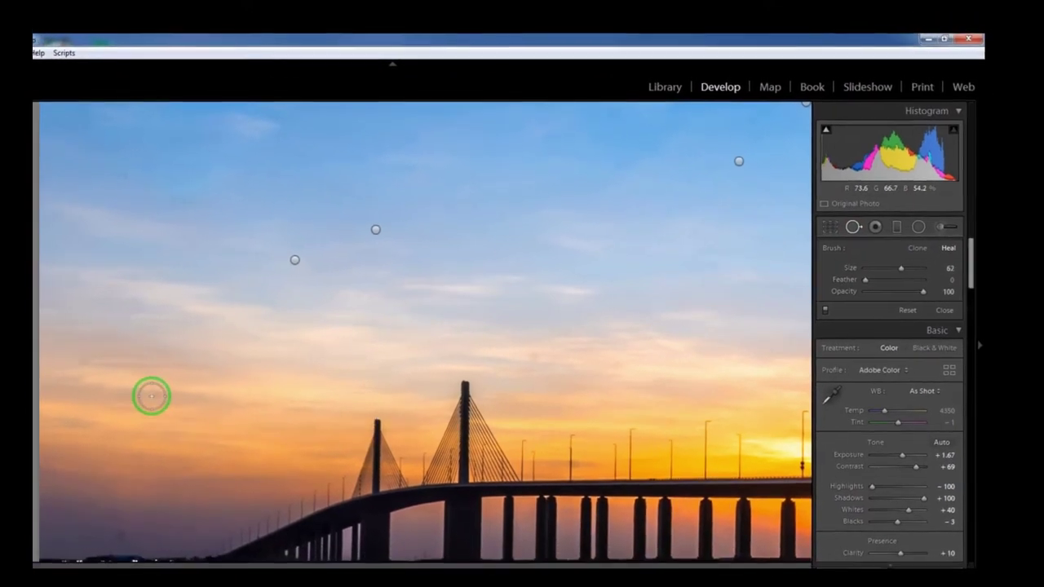
scroll(154, 395, "down", 2)
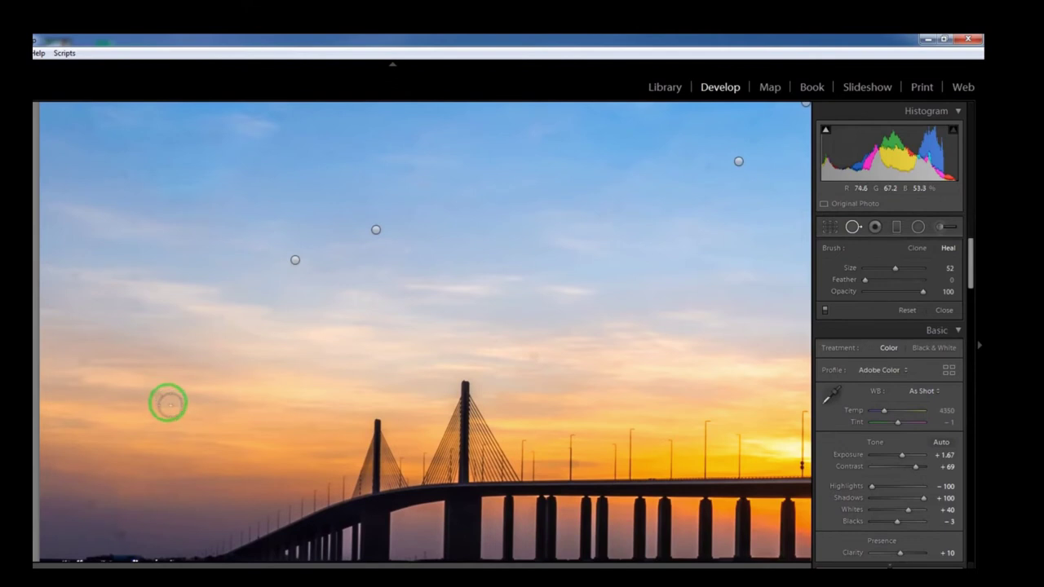
left_click(155, 395)
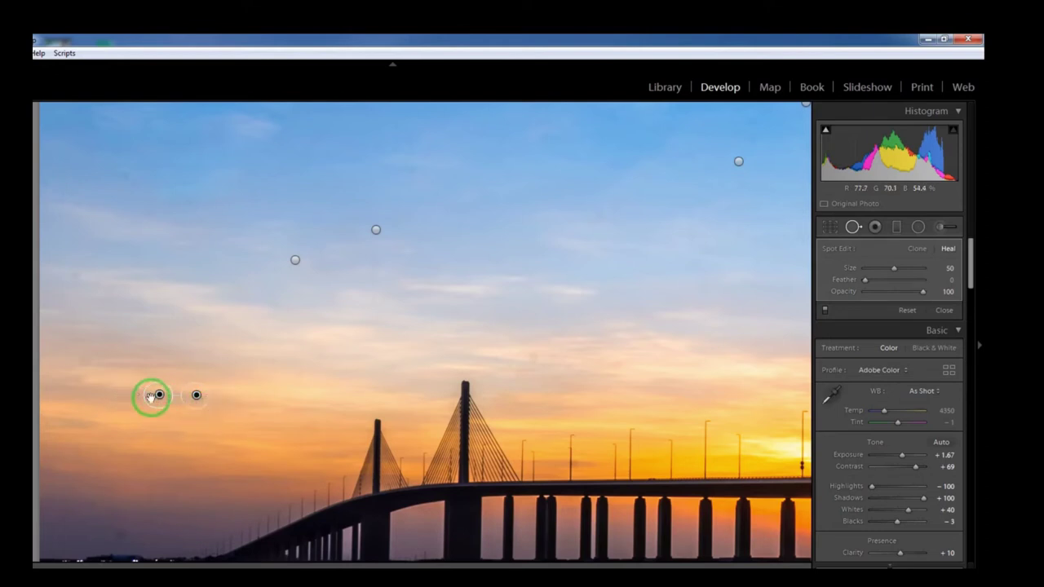
left_click(129, 159)
key("ctrl+z")
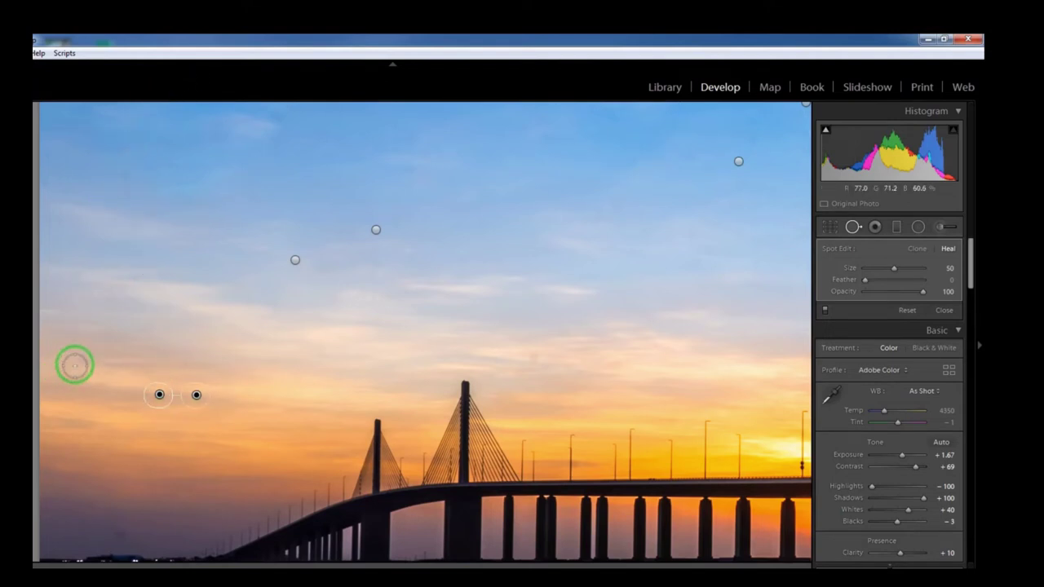
left_click(125, 538)
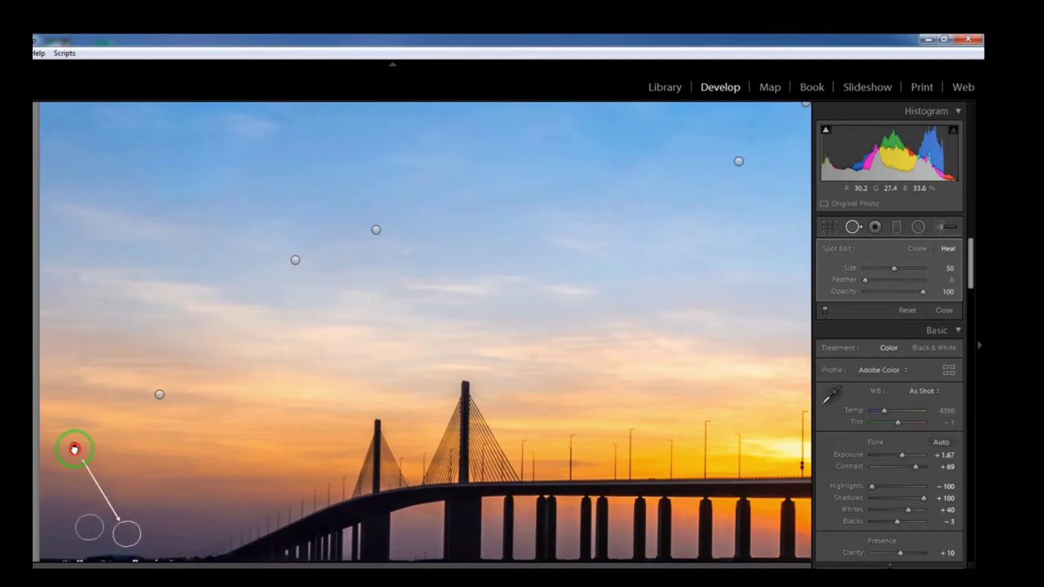
left_click_drag(74, 448, 74, 447)
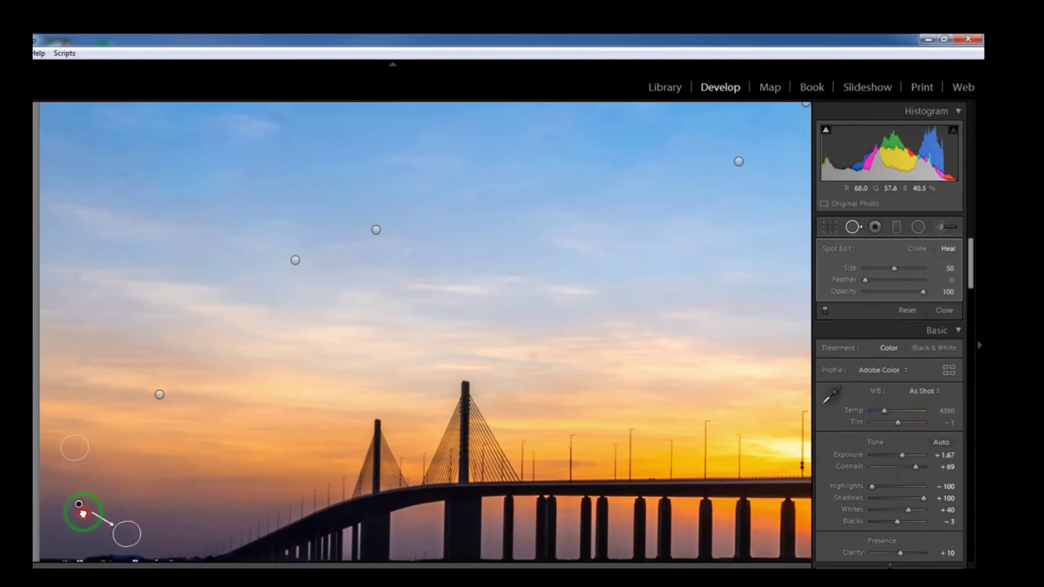
mouse_move(80, 533)
left_mouse_down()
mouse_move(73, 544)
mouse_move(52, 539)
mouse_move(128, 535)
left_mouse_up()
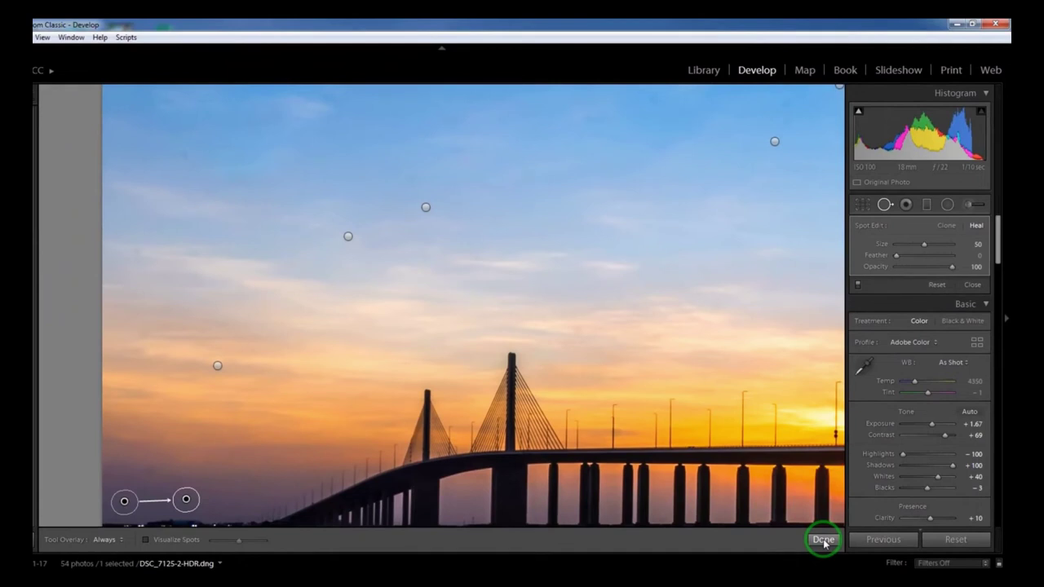
Step: Fit the photo in view and compare the dark Before and vibrant After side by side
left_click(824, 541)
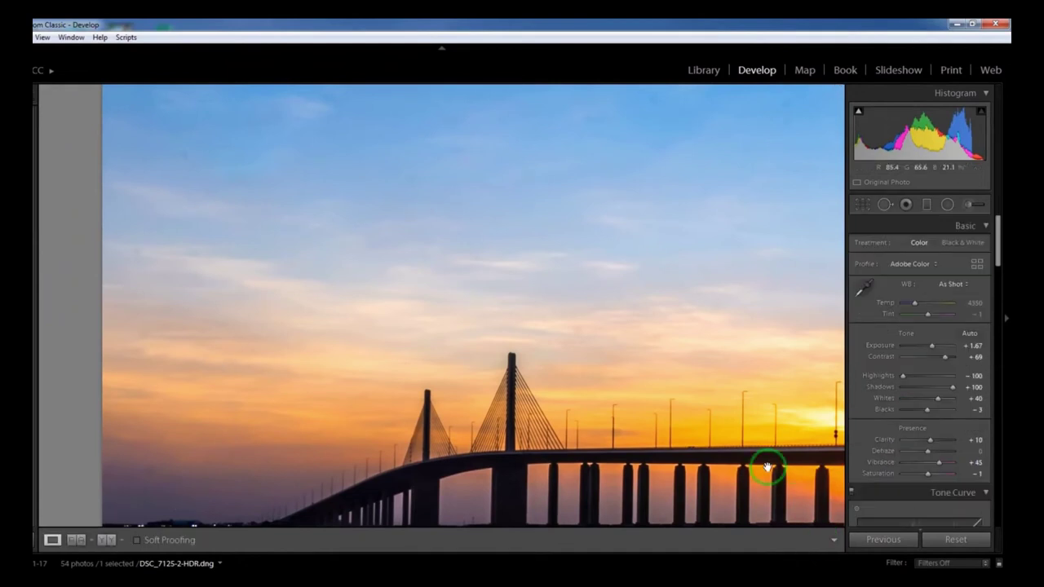
left_click(767, 467)
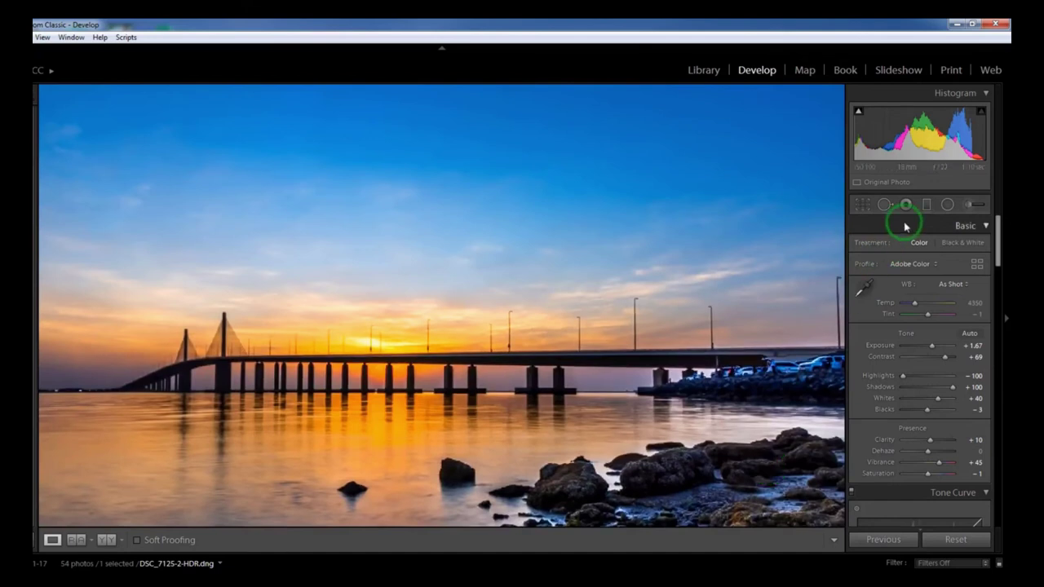
left_click(884, 205)
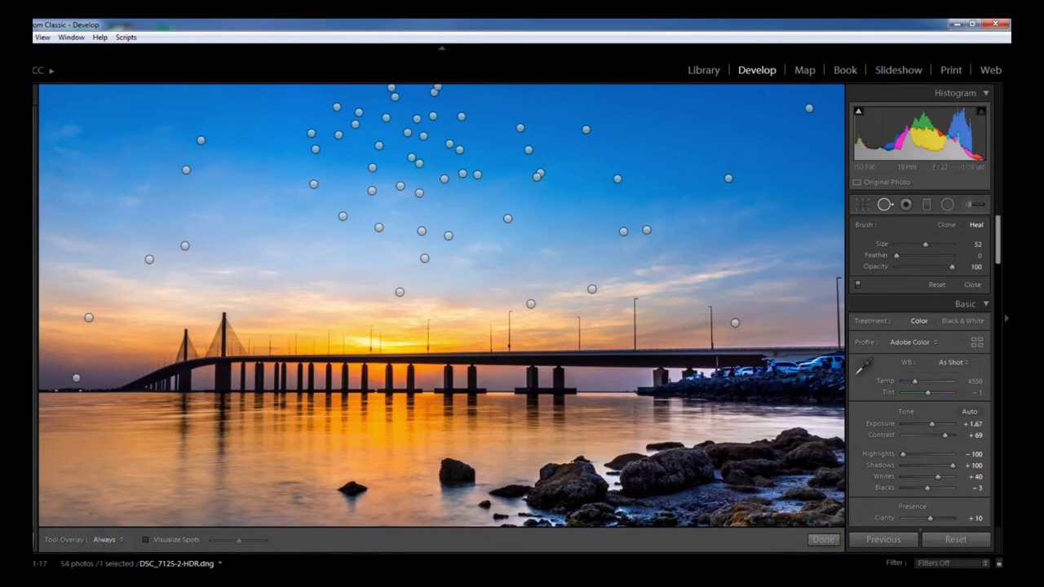
key("F11")
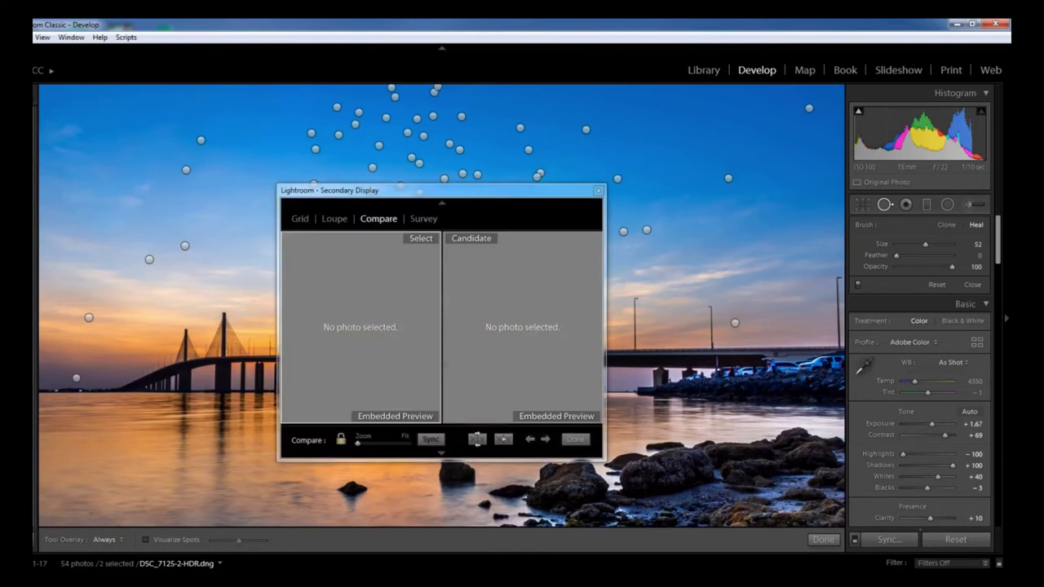
left_click(598, 190)
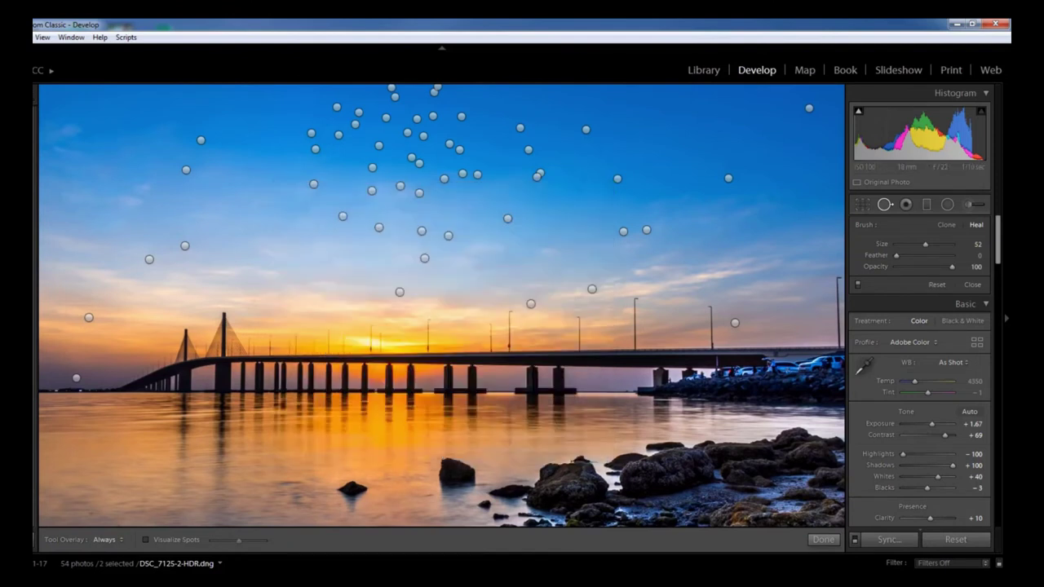
left_click(49, 477)
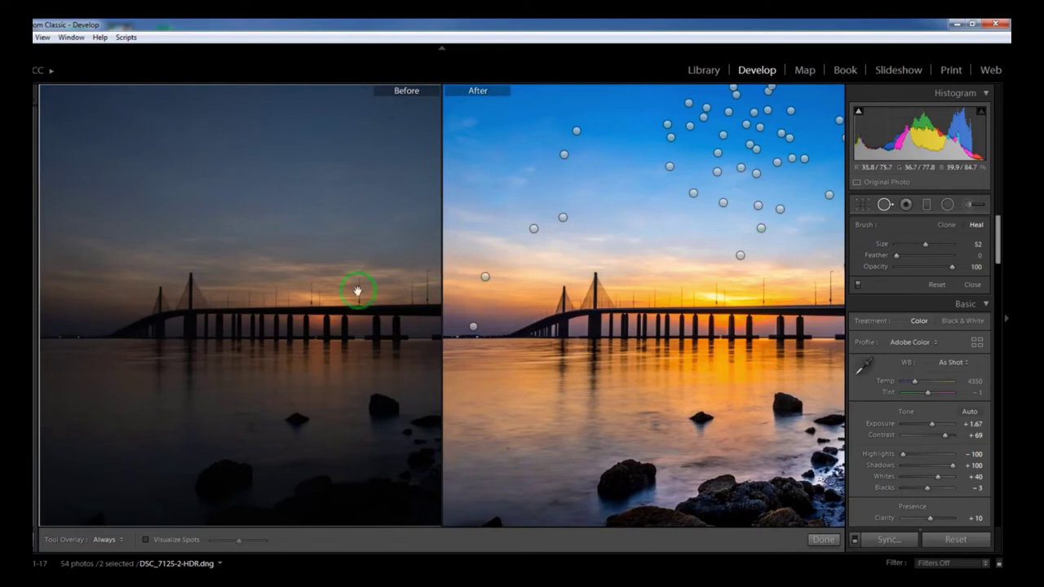
Step: Touch up a sky blemish and return to the single Loupe view of the edited photo
left_click_drag(540, 250, 555, 230)
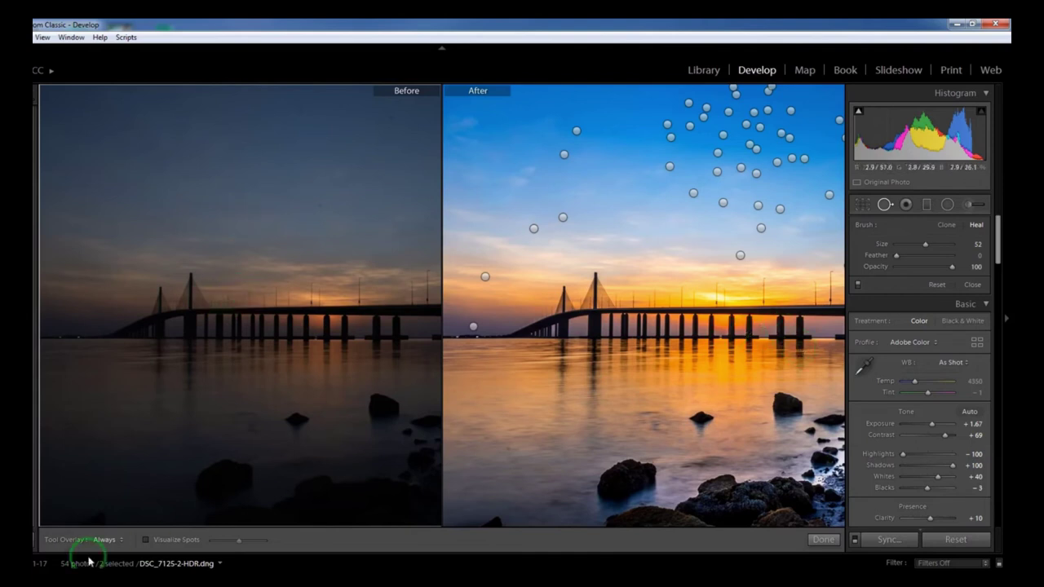
key("alt+v")
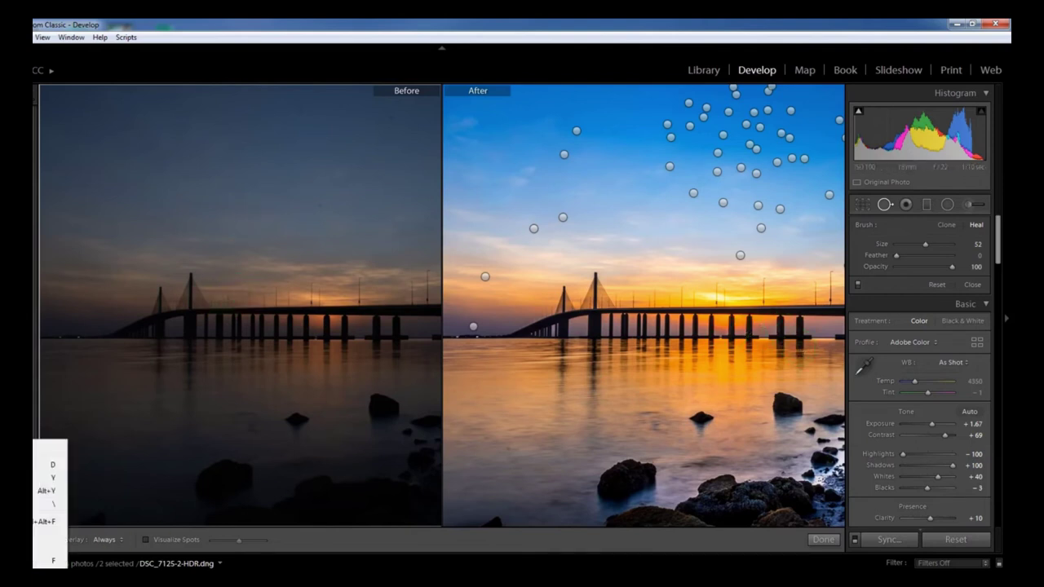
key("Return")
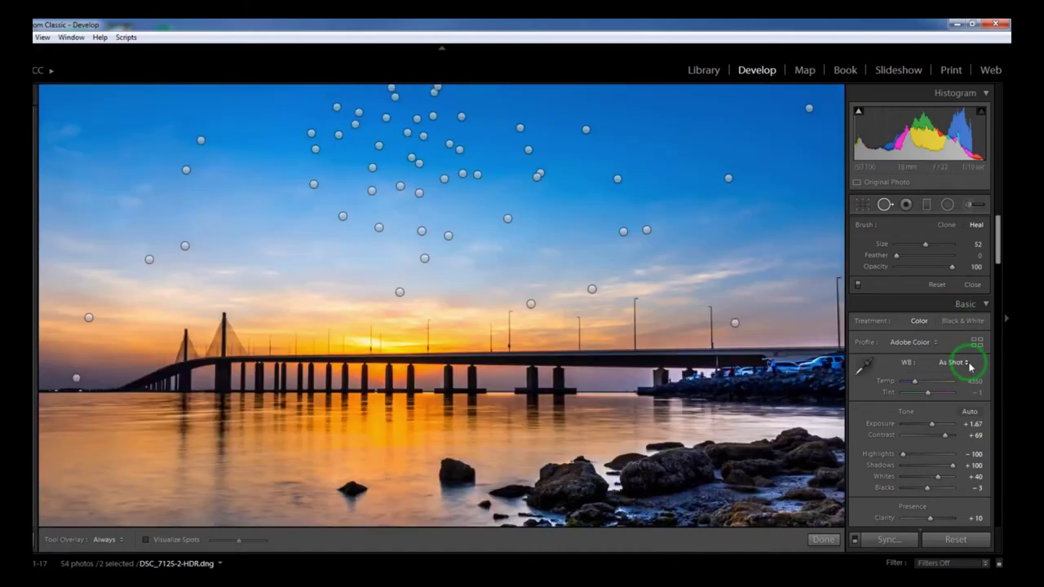
Step: In the Detail panel, raise Sharpening Amount to 107 and set Masking to 82
mouse_move(998, 228)
left_mouse_down()
mouse_move(998, 350)
mouse_move(1004, 343)
left_mouse_up()
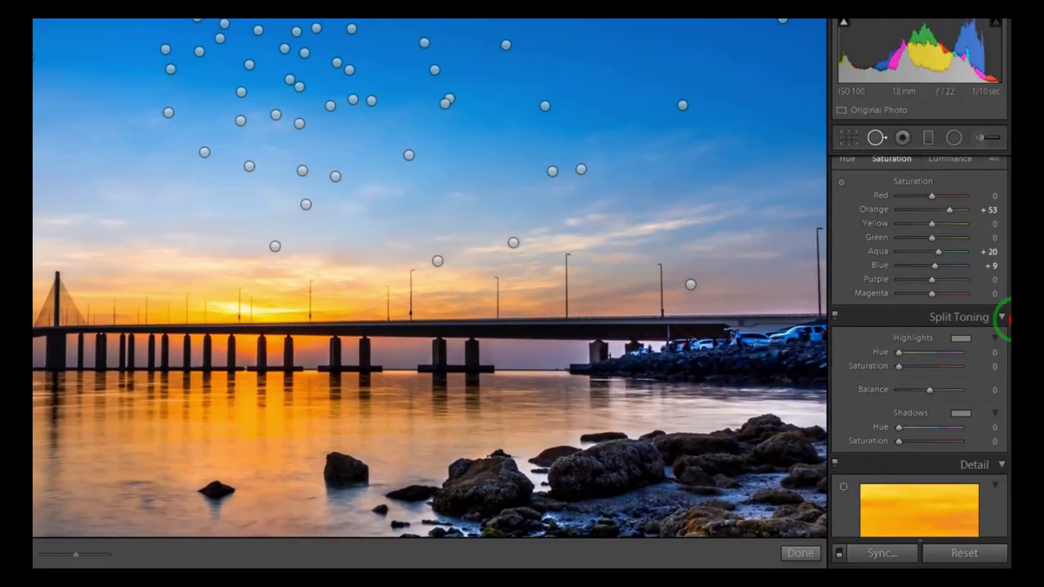
left_click_drag(1005, 318, 1002, 366)
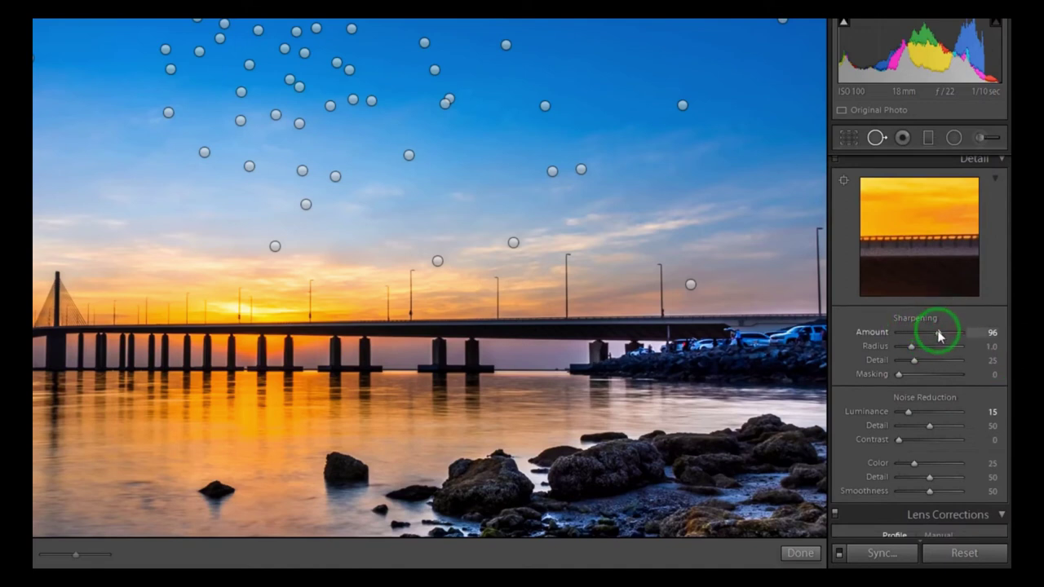
left_click_drag(937, 337, 942, 338)
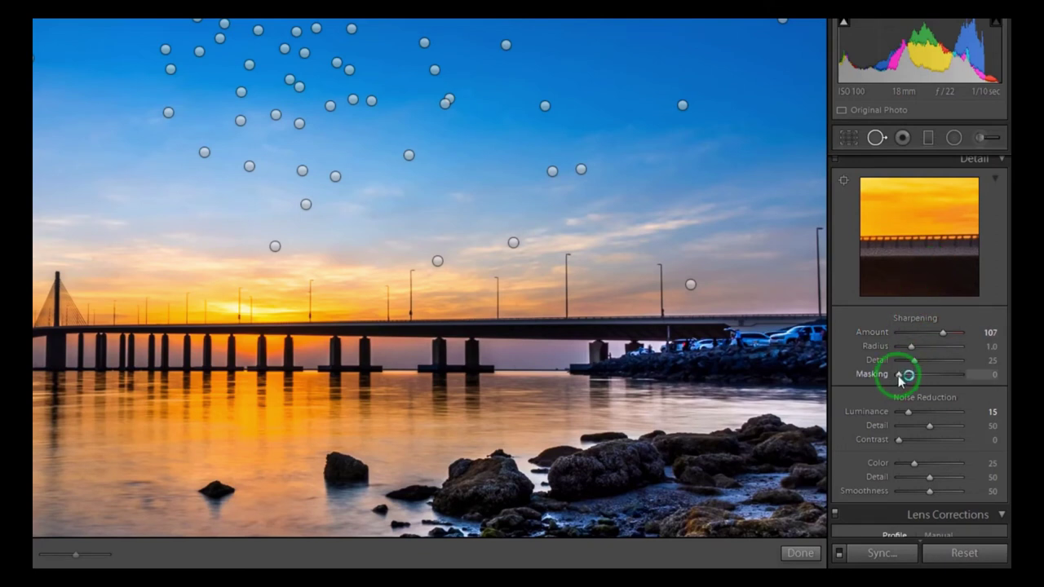
left_click_drag(901, 377, 955, 379)
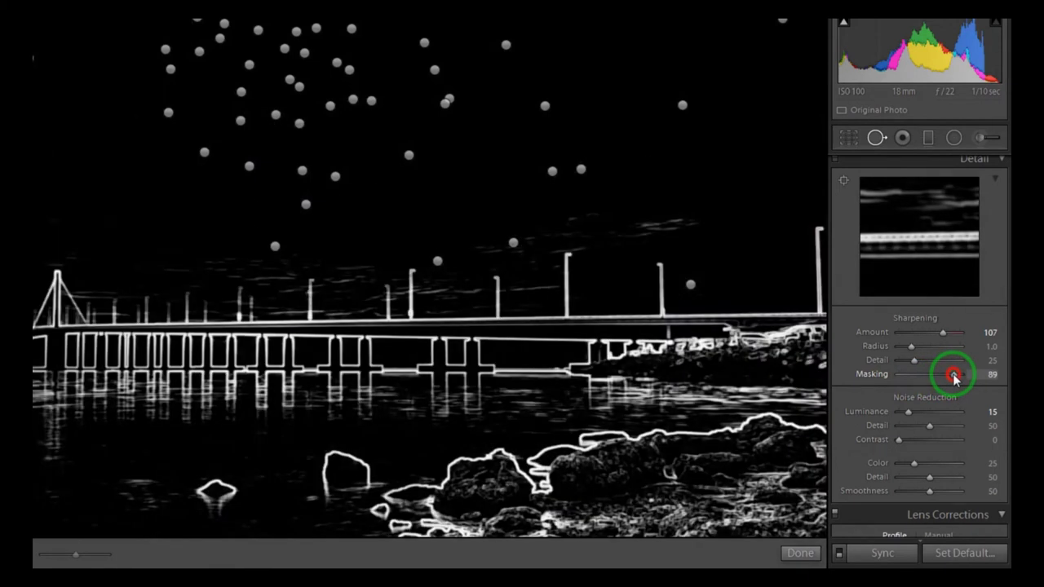
left_click_drag(952, 376, 949, 375)
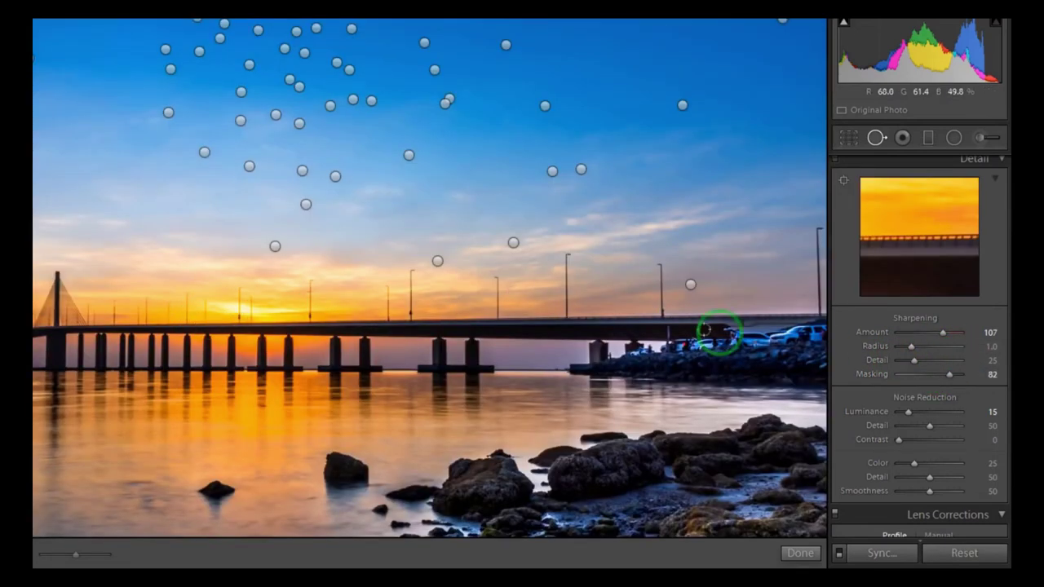
scroll(1009, 359, "down", 3)
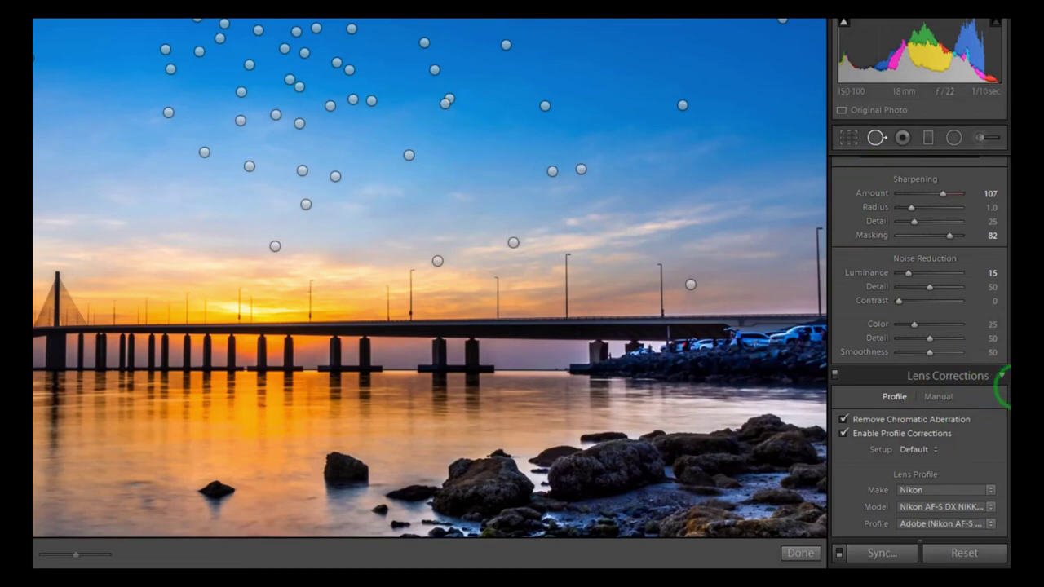
scroll(1007, 466, "down", 10)
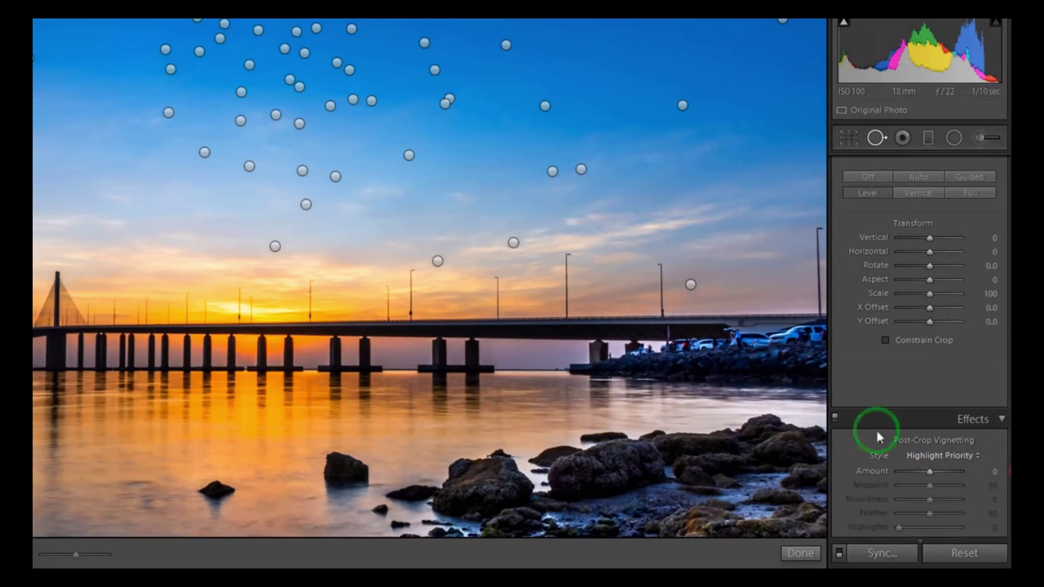
left_click(850, 186)
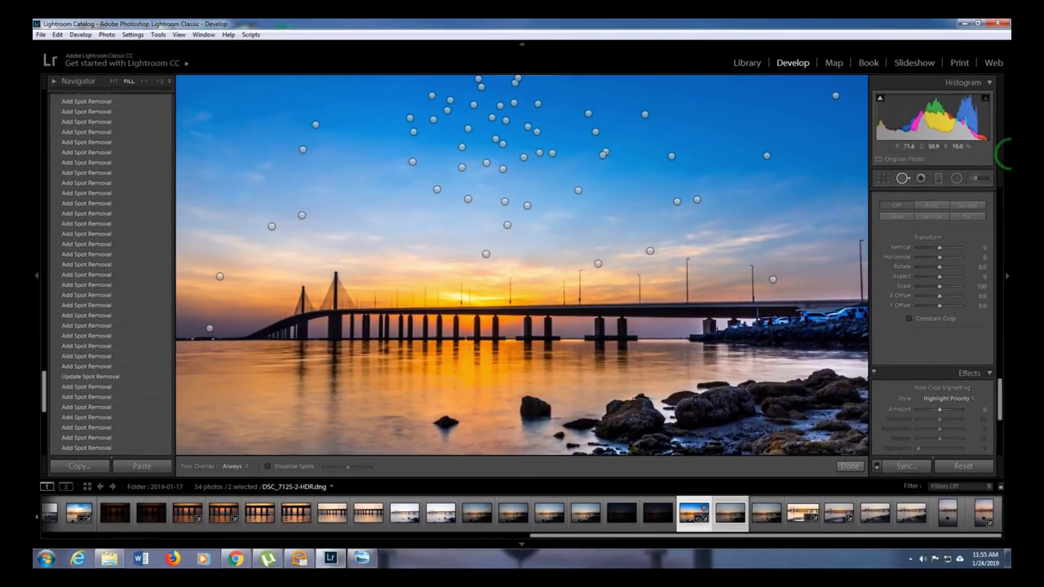
scroll(900, 214, "up", 3)
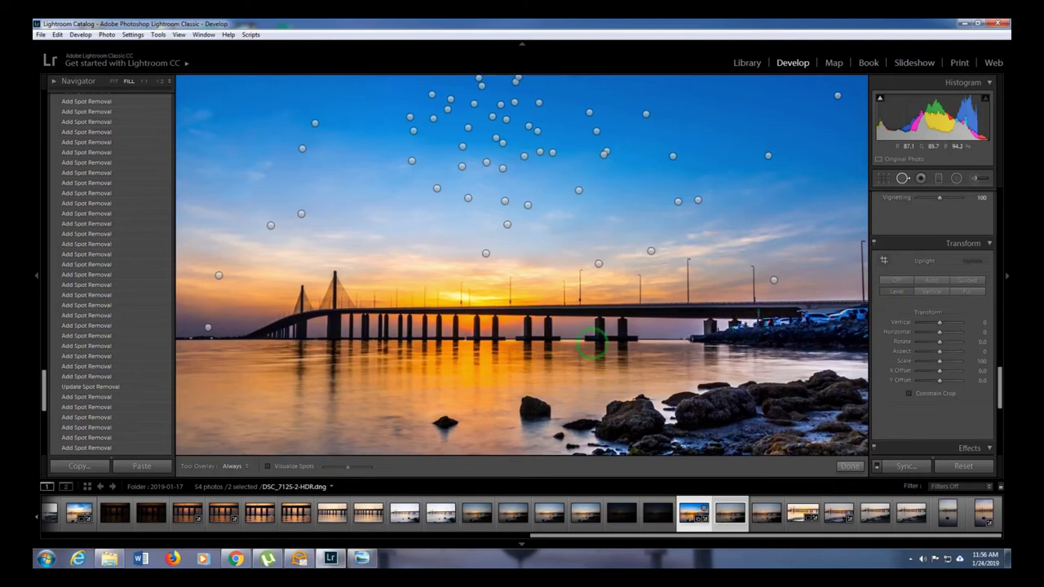
mouse_move(999, 371)
left_mouse_down()
mouse_move(999, 412)
mouse_move(999, 379)
left_mouse_up()
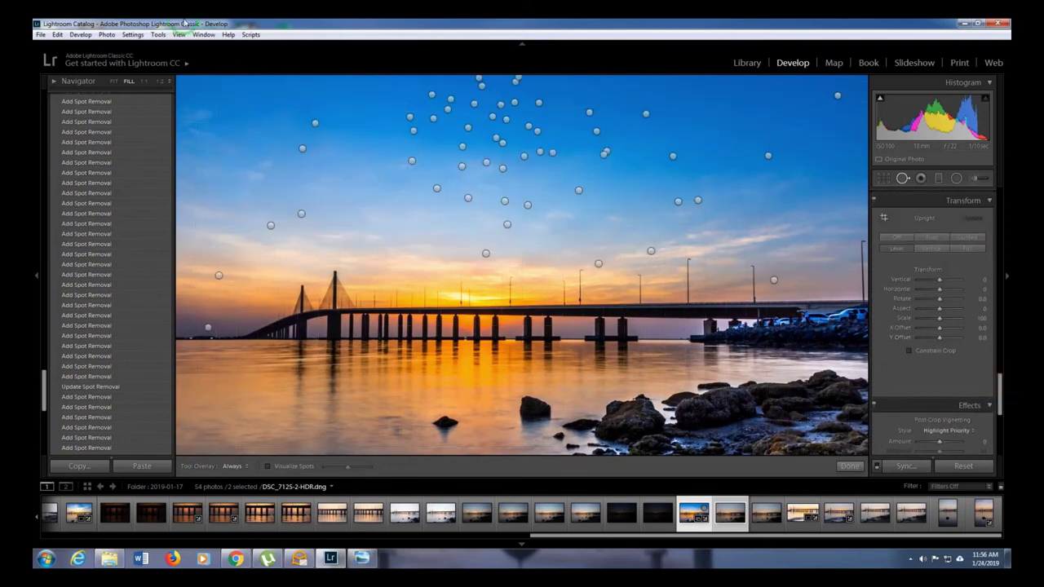
Step: Start a crop, pull the bottom edge up and shift the photo to fit the left edge
left_click(154, 35)
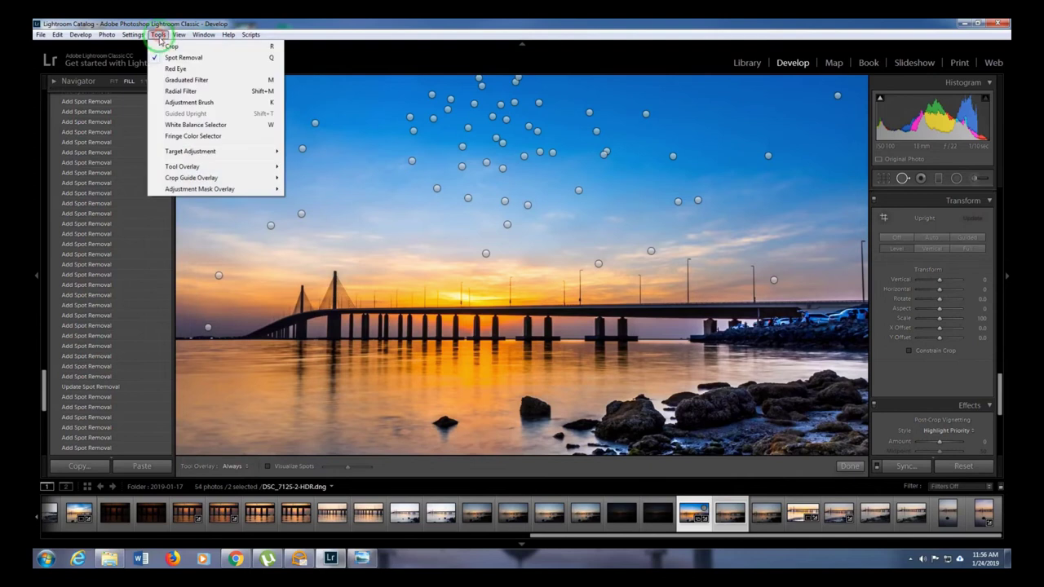
left_click(171, 48)
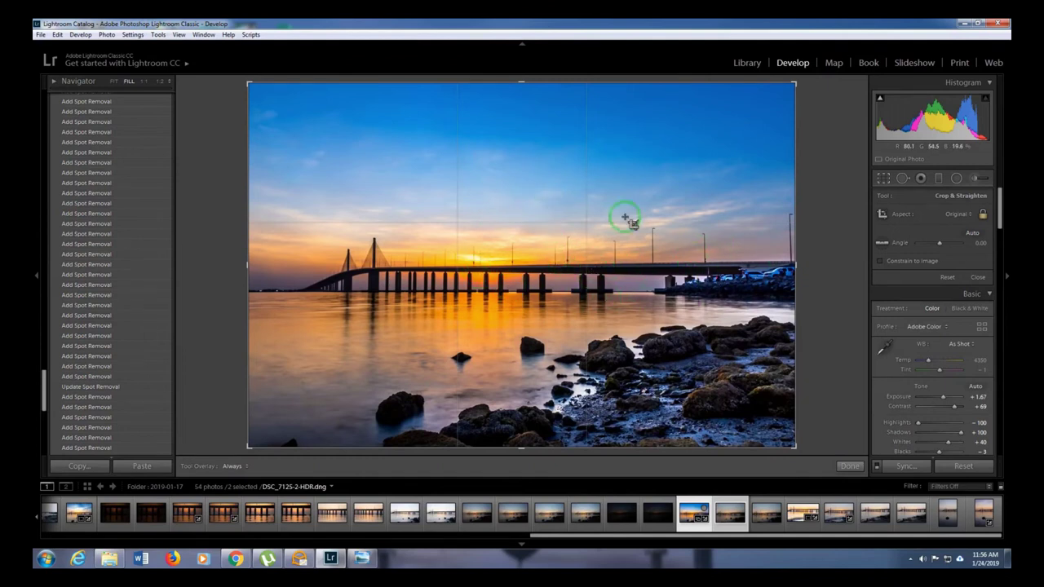
left_click_drag(521, 449, 522, 436)
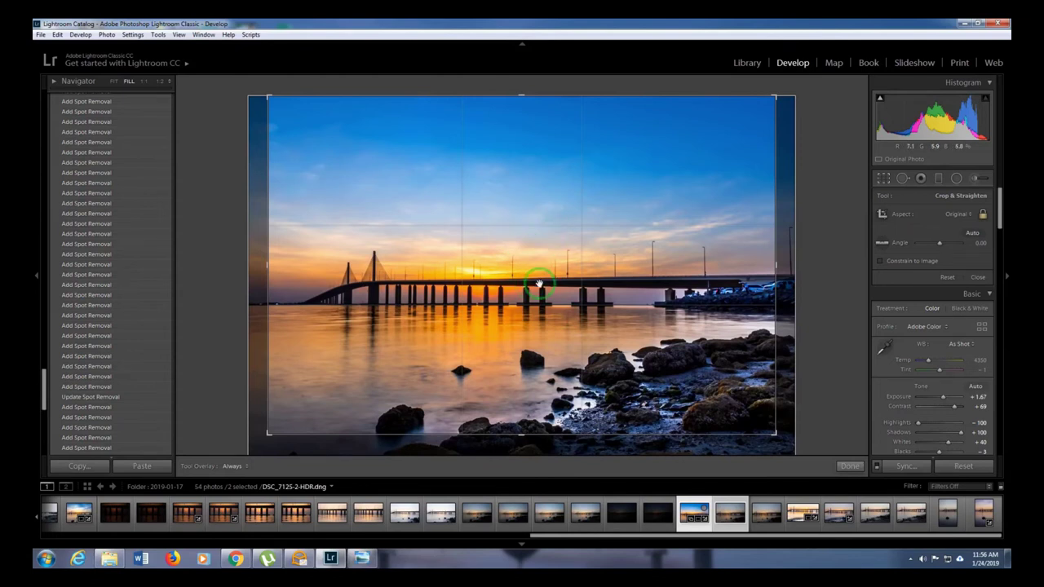
left_click_drag(531, 252, 517, 270)
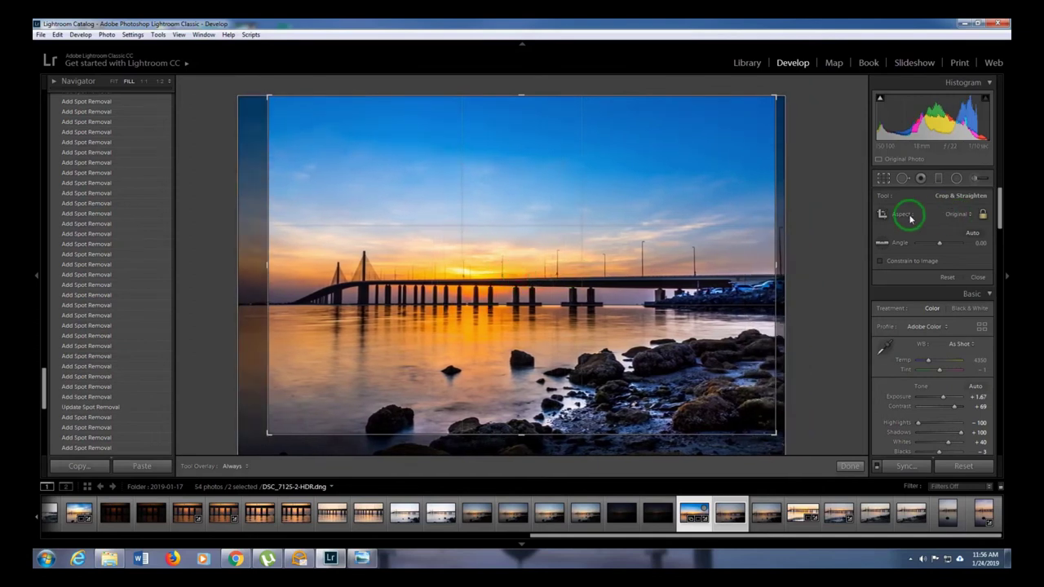
Step: Try the As Shot crop ratio, then 4 x 3, shrinking it from the lower-right corner
left_click(961, 216)
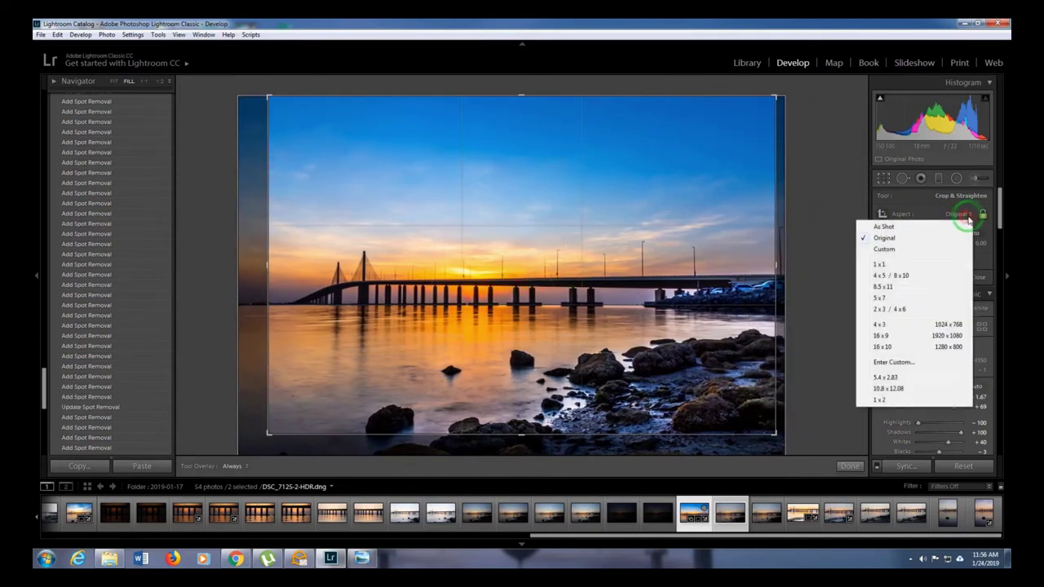
left_click(885, 226)
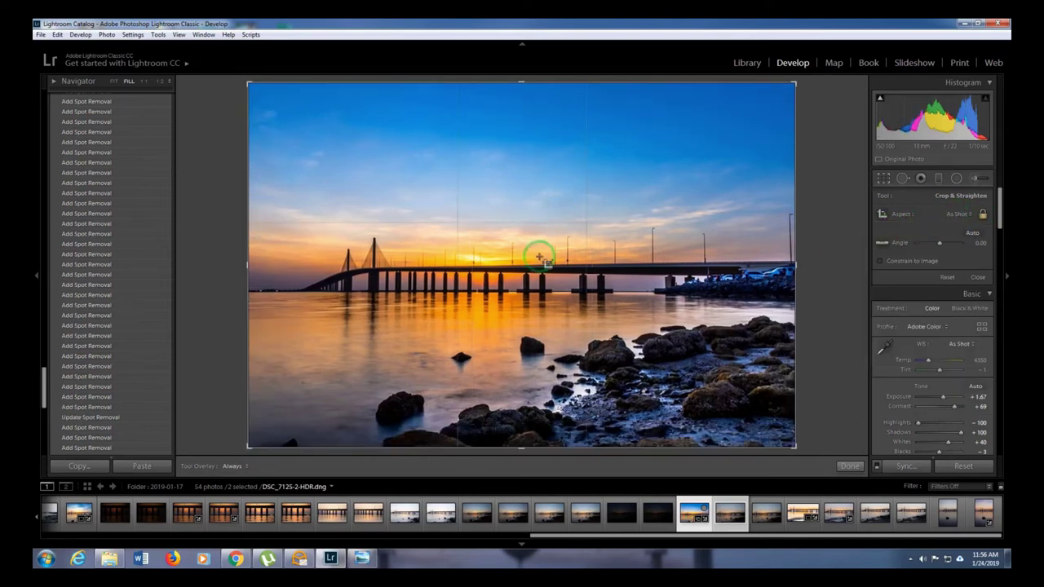
left_click(961, 214)
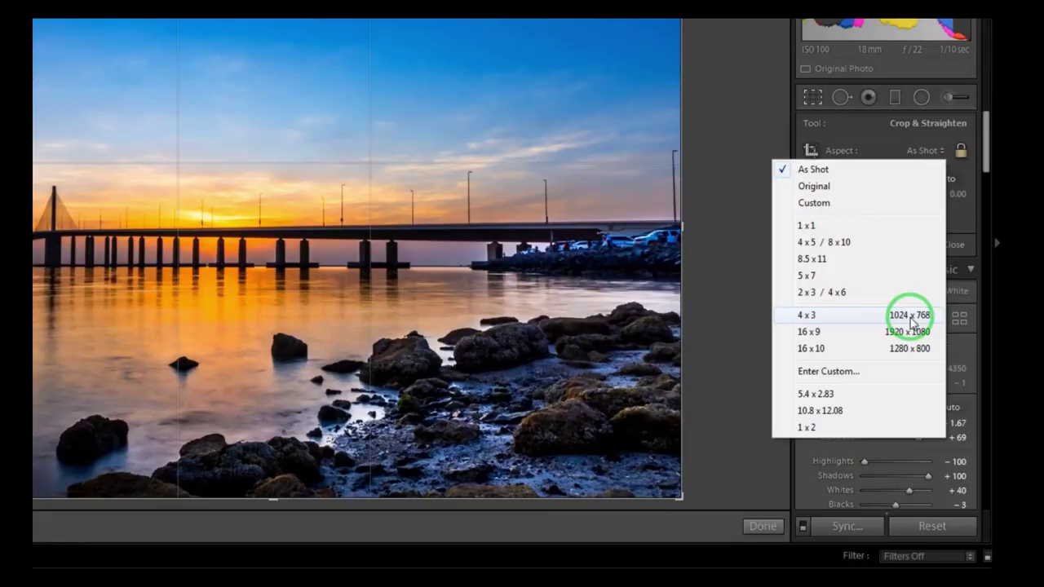
left_click(909, 318)
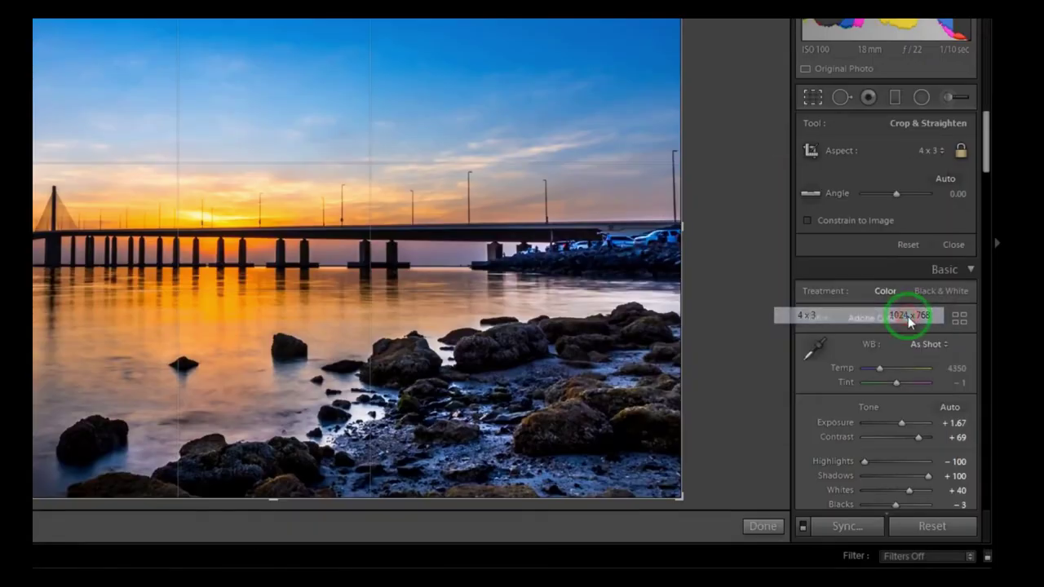
left_click_drag(635, 497, 748, 462)
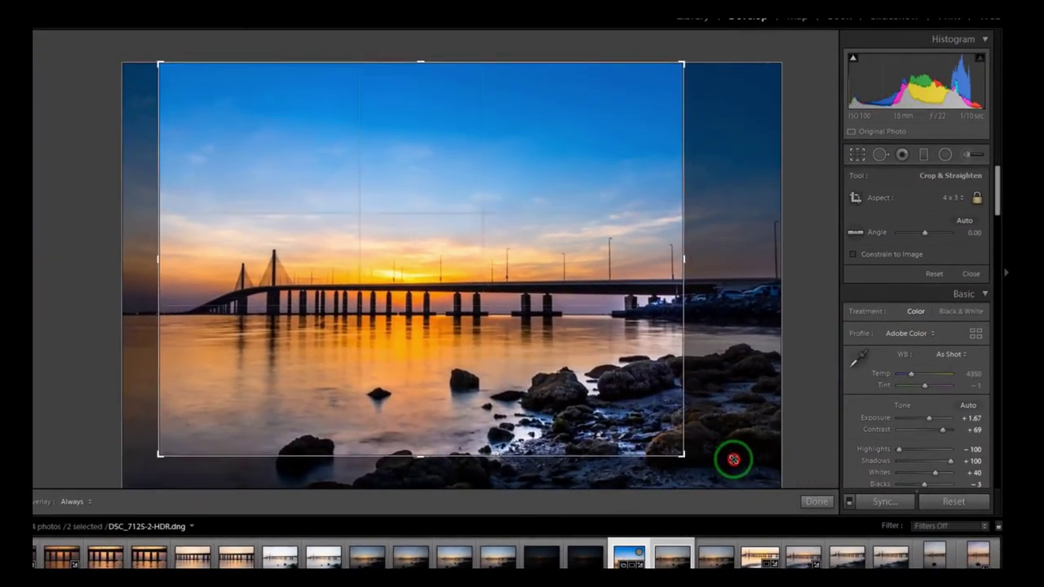
Step: Switch the crop to 16 x 9, widen it to both lower corners and move the bridge lower
left_click(950, 198)
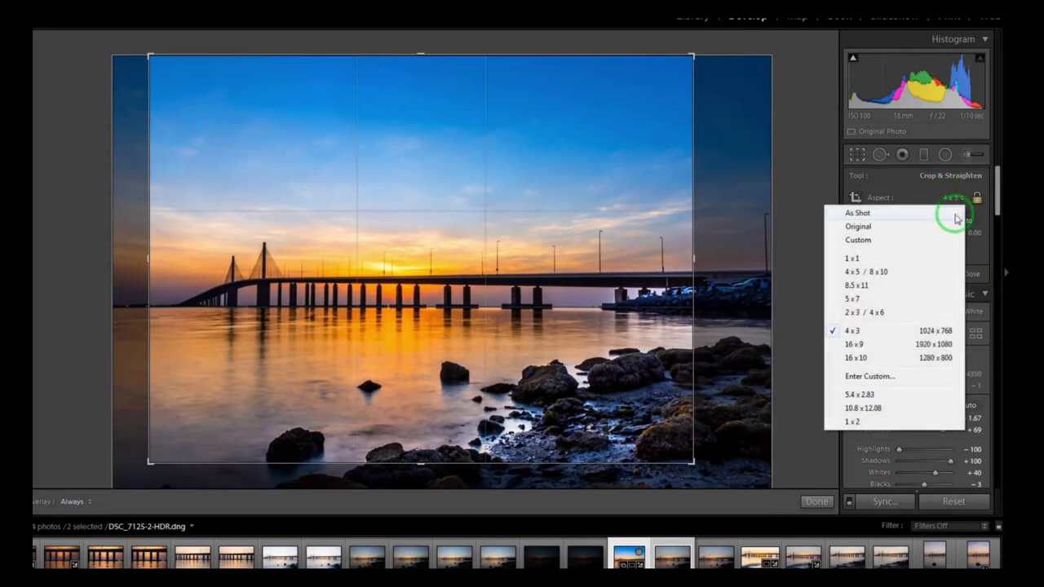
left_click(915, 344)
left_click_drag(693, 415, 755, 449)
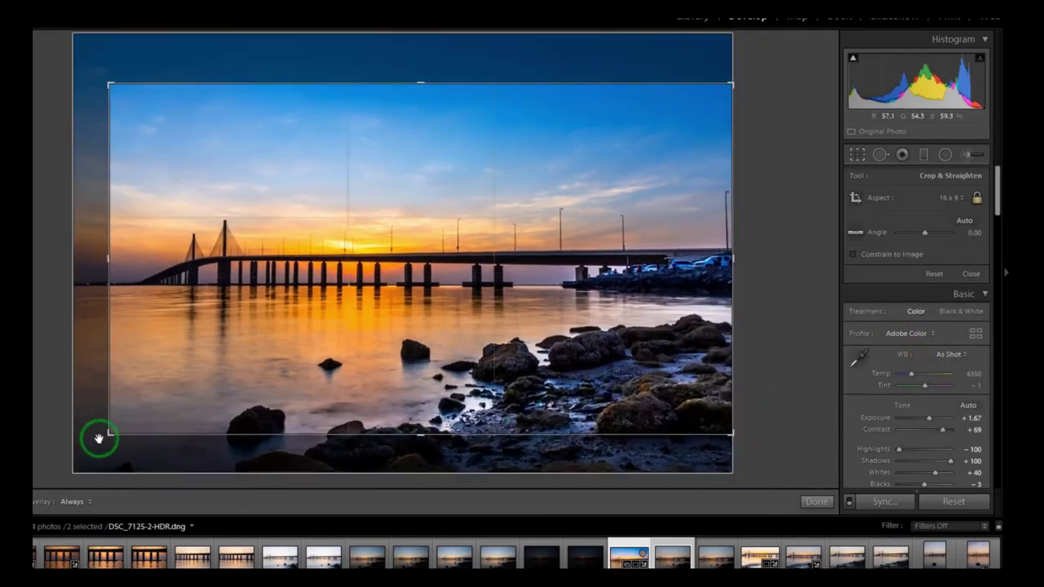
left_click_drag(99, 439, 74, 451)
left_click_drag(428, 270, 426, 295)
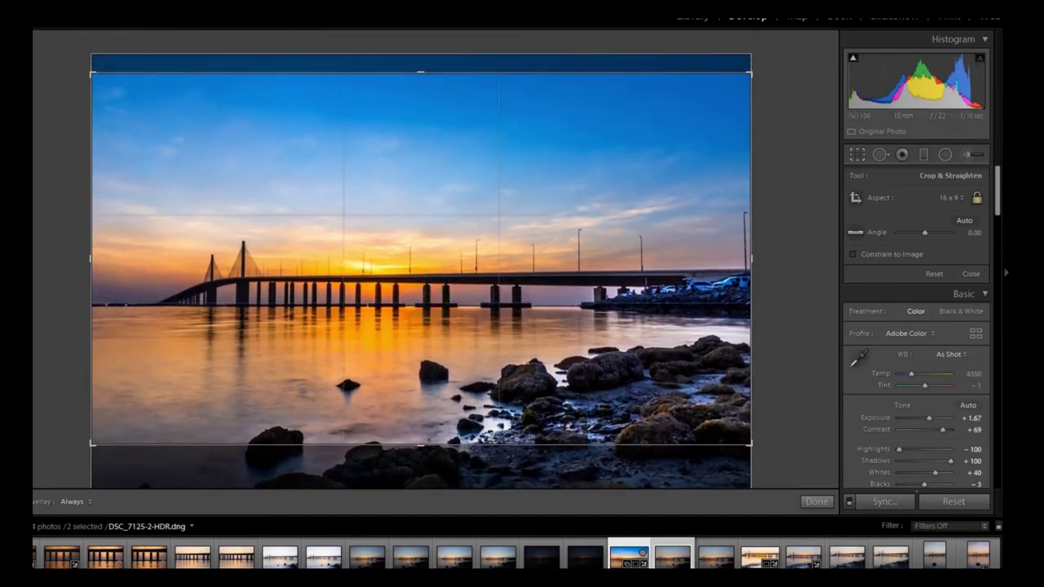
Step: Show a flipped Golden Spiral guide, tighten the crop from the top-left and shift the bridge right
key("alt+t")
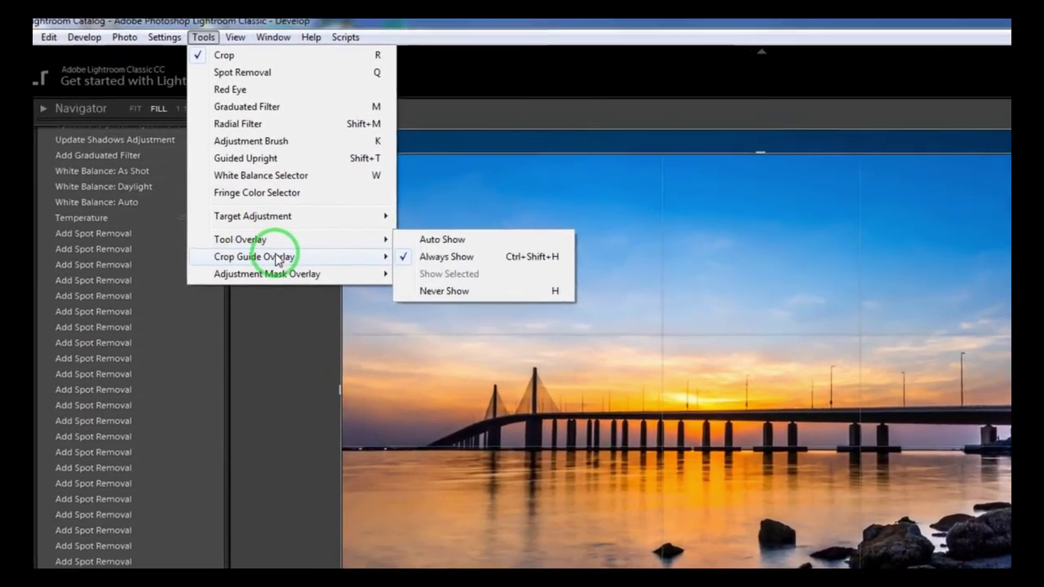
mouse_move(43, 153)
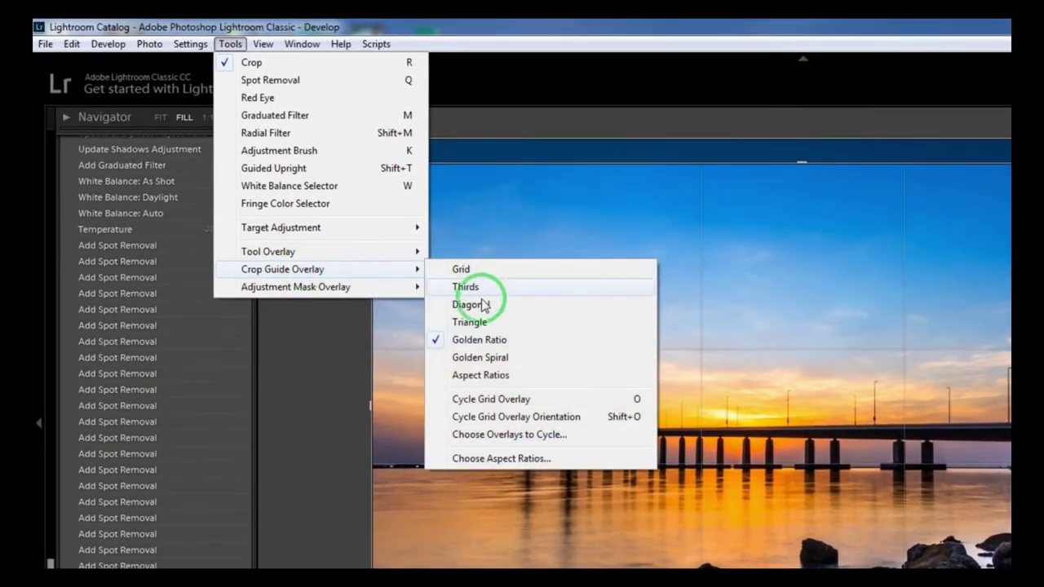
left_click(494, 359)
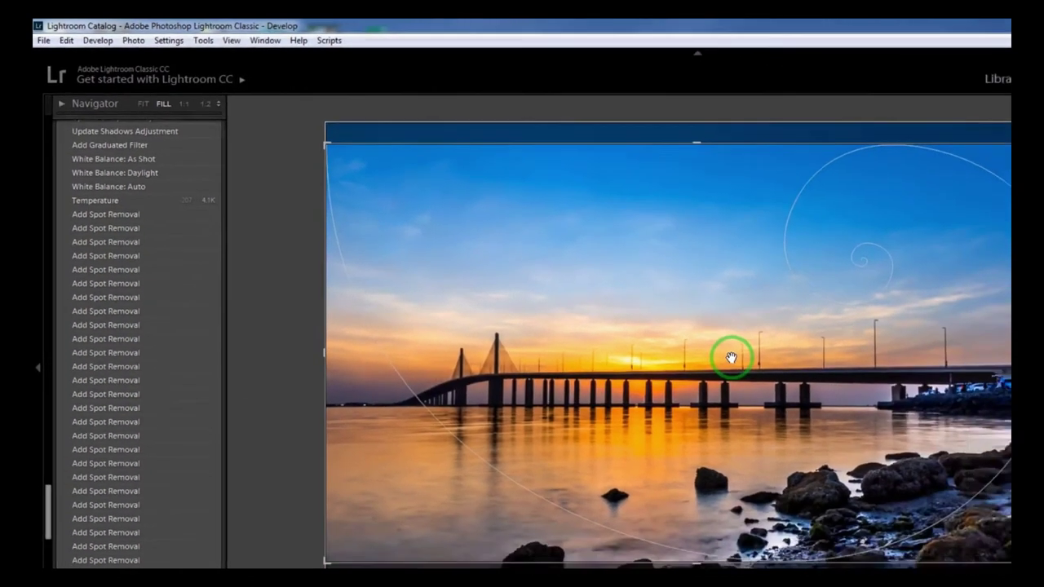
key("shift+o")
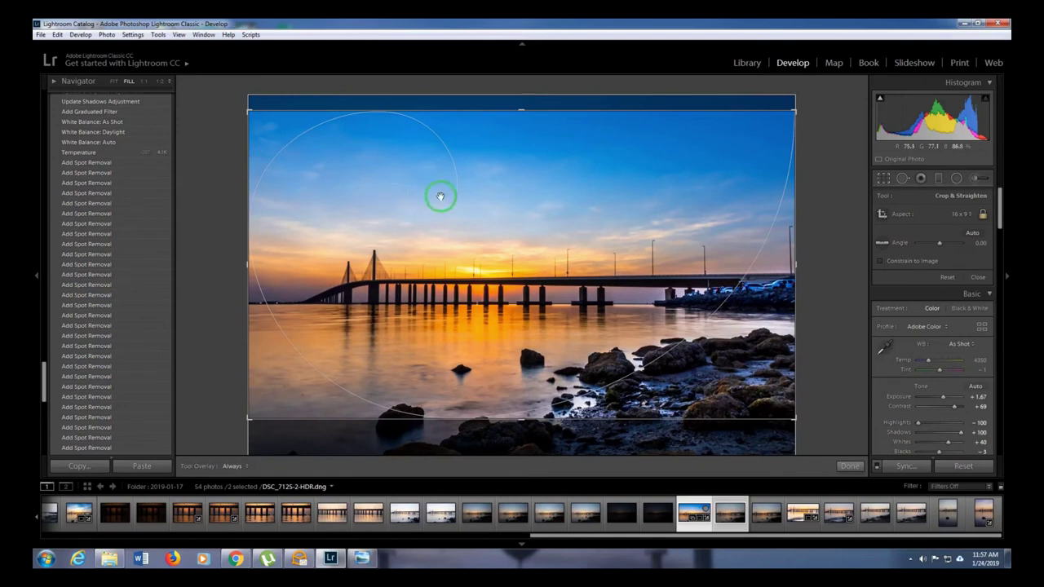
left_click_drag(249, 112, 275, 145)
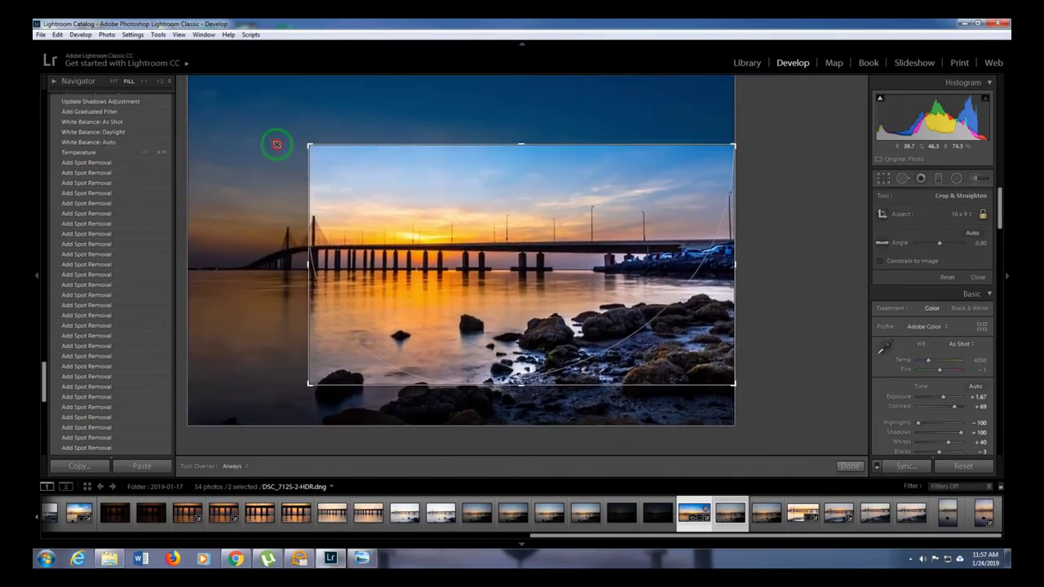
left_click_drag(449, 233, 567, 214)
Step: Commit the 16 x 9 crop, then look through the Tool Overlay and Crop Guide Overlay options
left_click(850, 467)
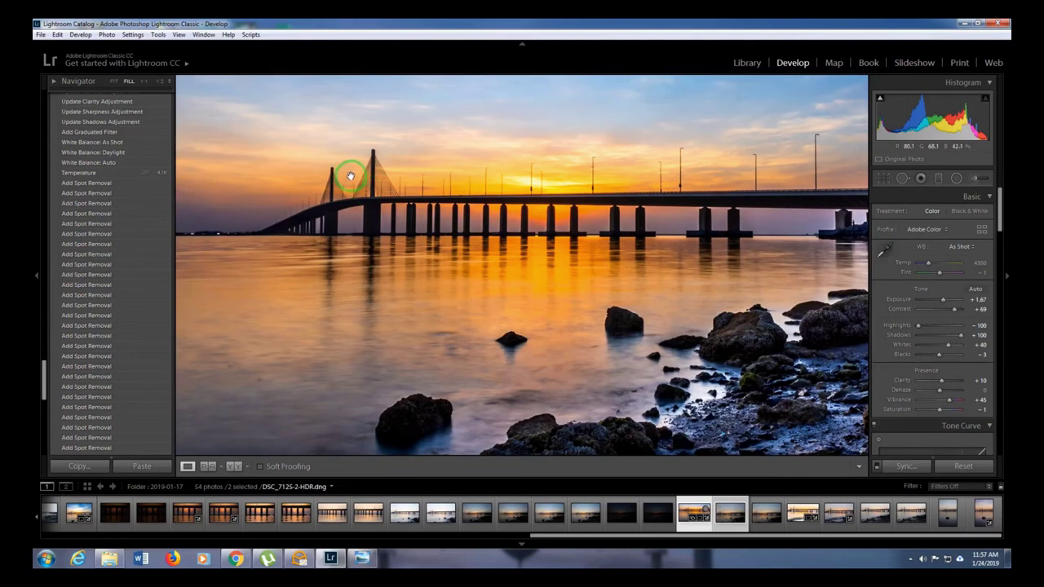
left_click(157, 35)
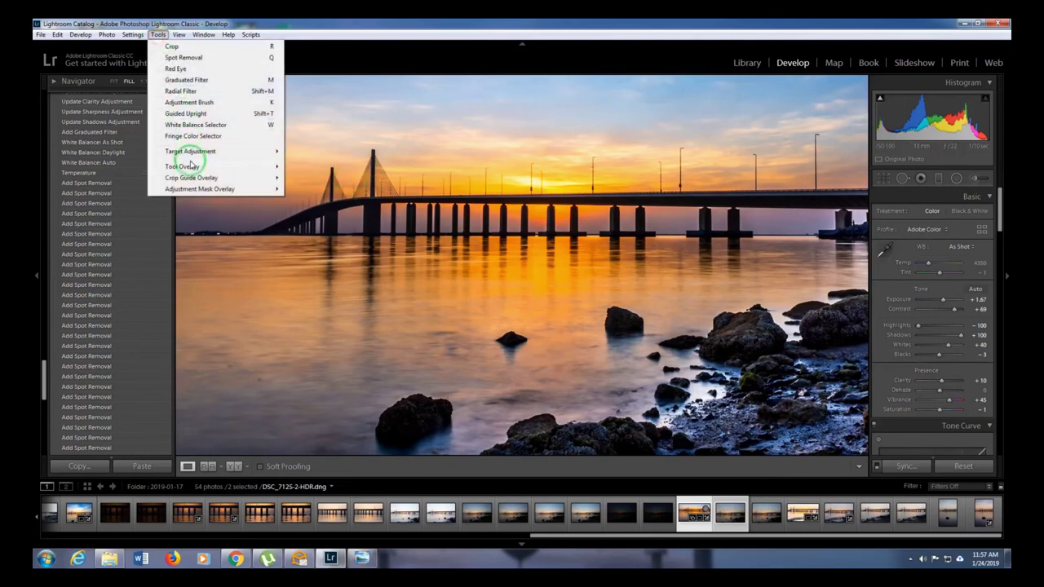
mouse_move(215, 168)
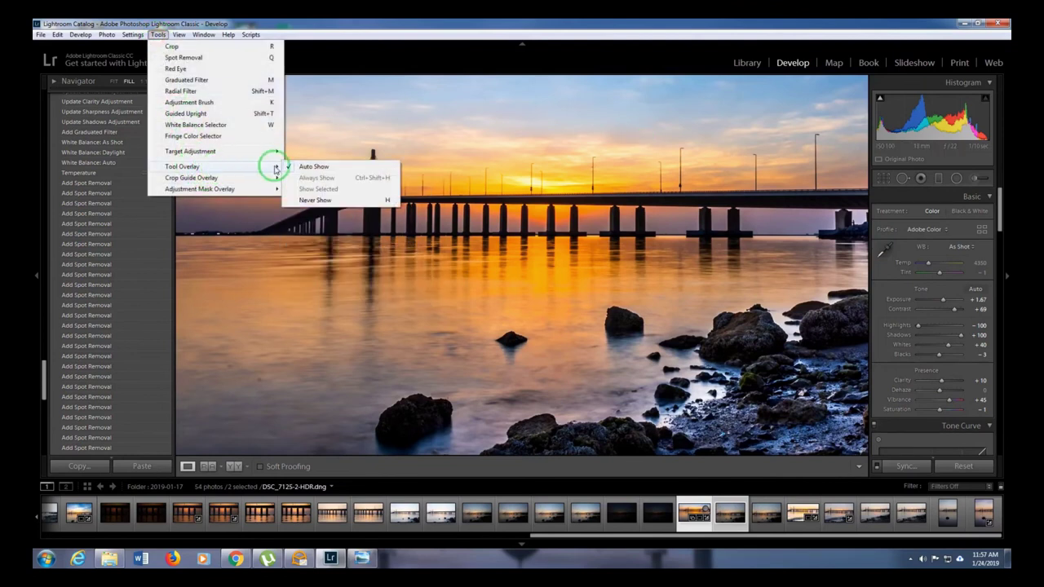
mouse_move(236, 183)
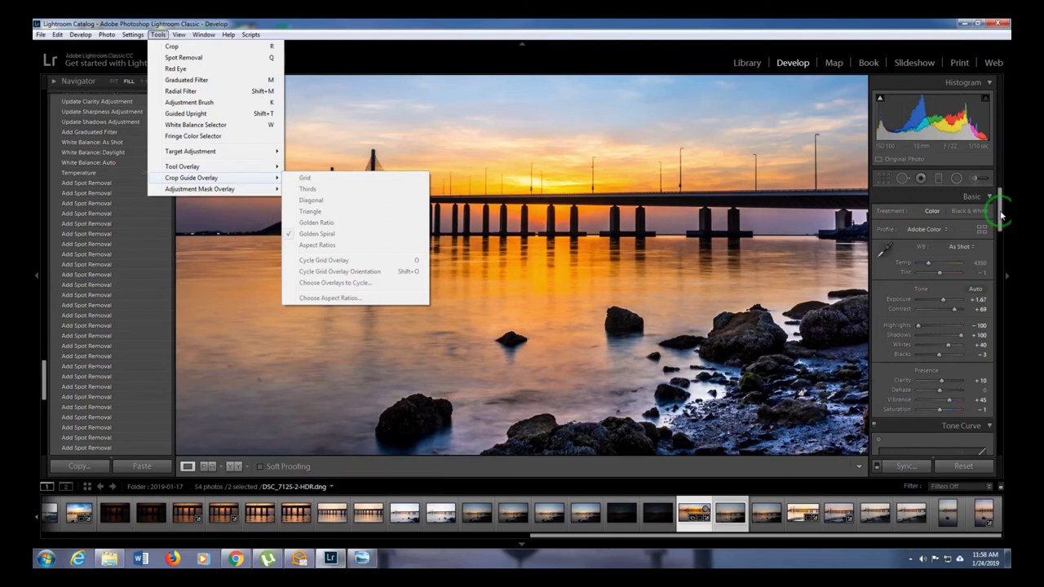
left_click_drag(1000, 216, 1000, 222)
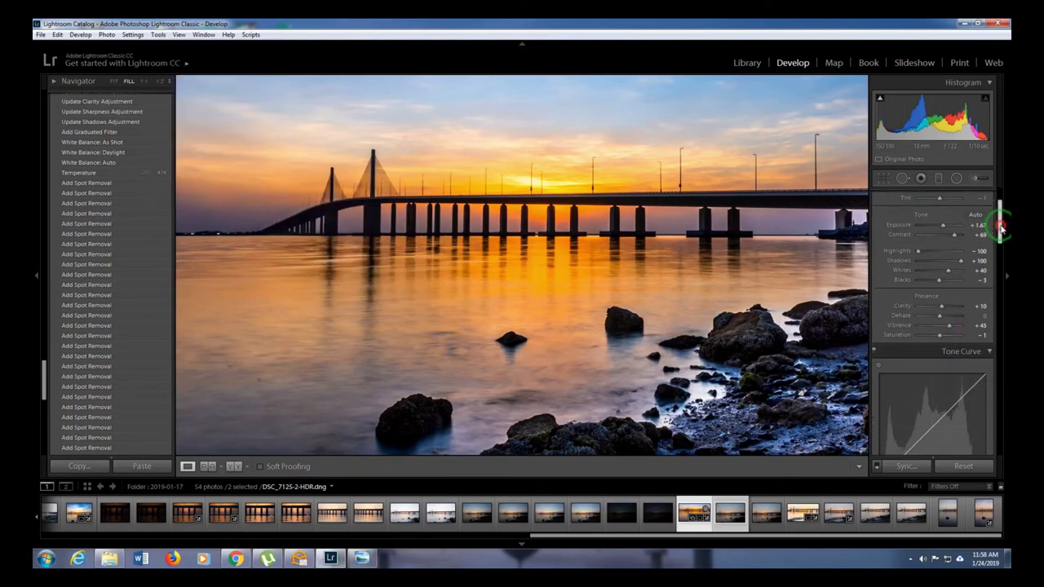
Step: Export the 2 selected photos to Hard Drive in the hudariyat subfolder of 2019 clicks
right_click(439, 215)
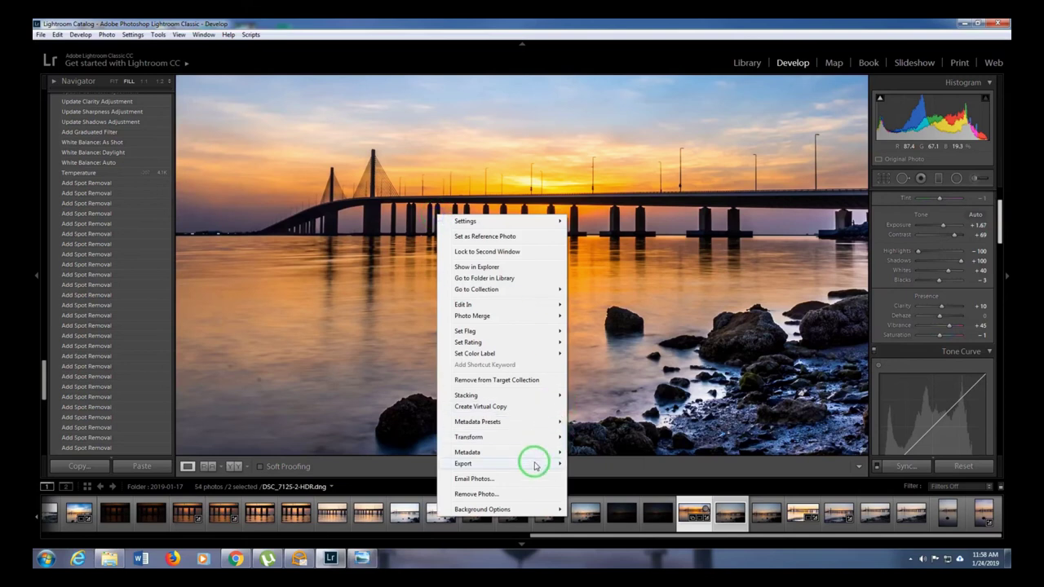
mouse_move(534, 462)
left_click(592, 303)
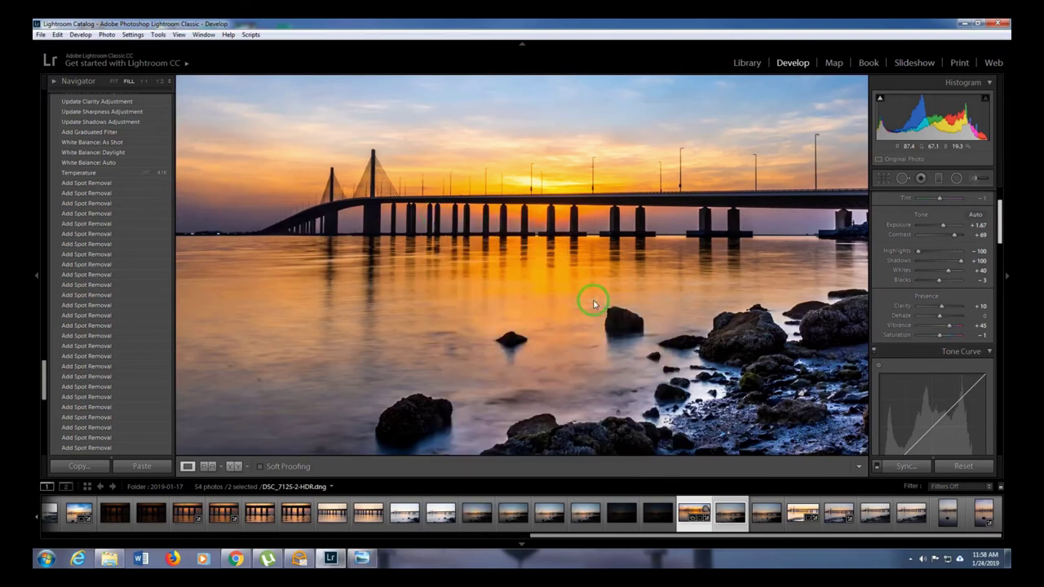
left_click(489, 165)
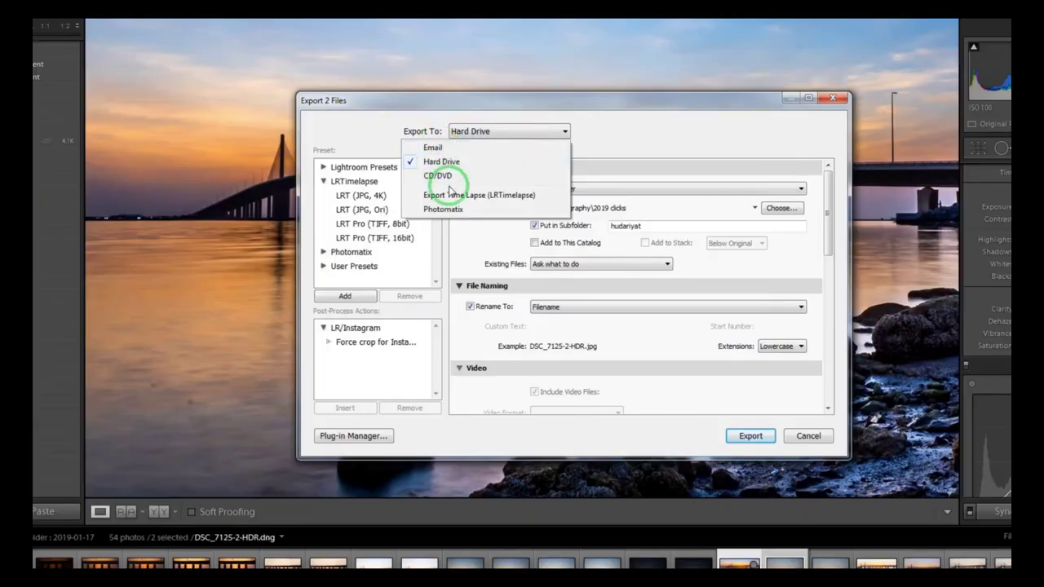
left_click(497, 130)
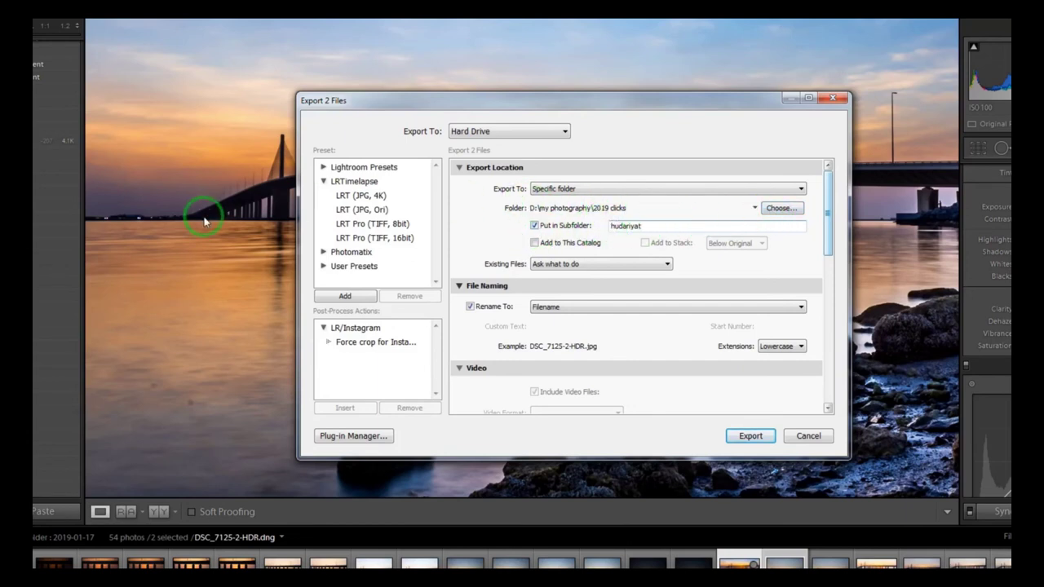
double_click(646, 226)
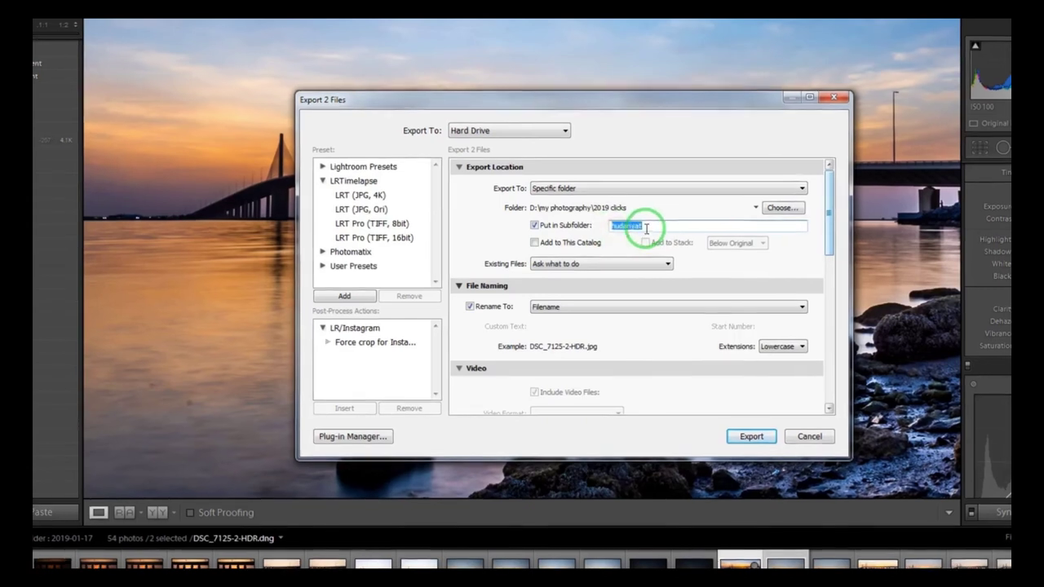
left_click(646, 226)
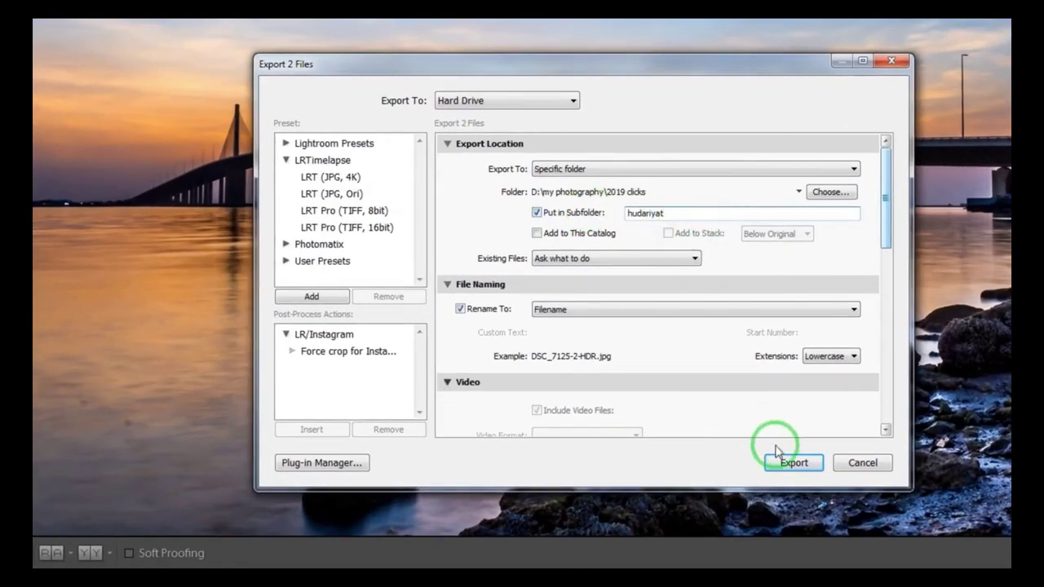
left_click(785, 463)
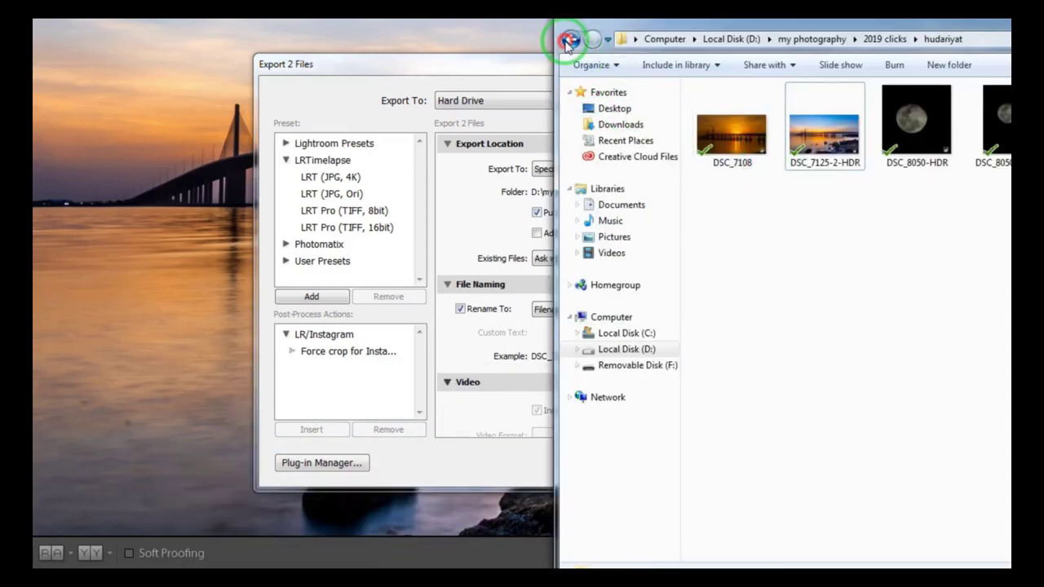
Step: Check the exported DSC_7125-2-HDR image in the hudariyat folder, then return to the Export dialog
left_click(568, 39)
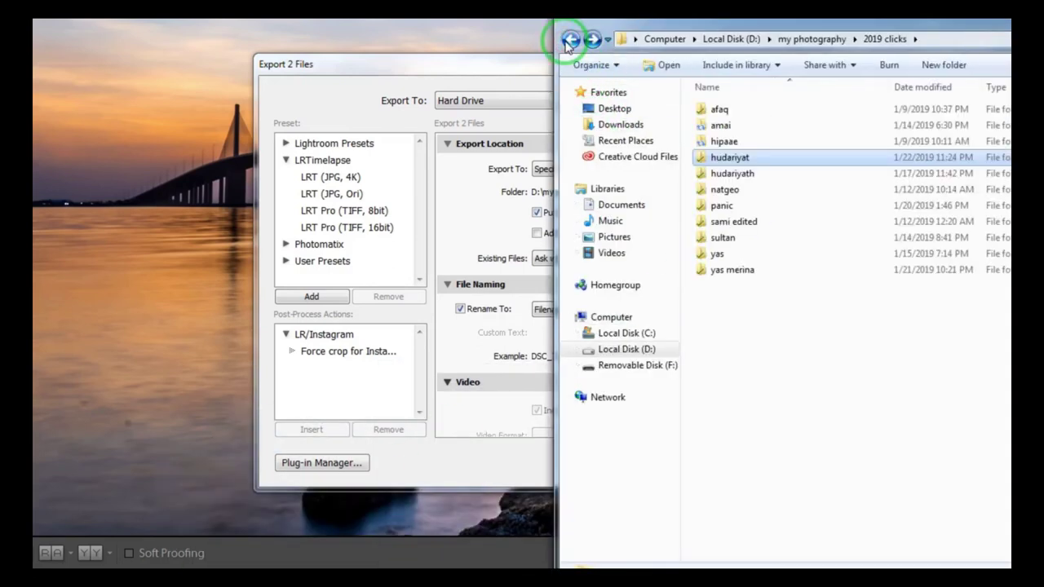
left_click(569, 39)
double_click(722, 158)
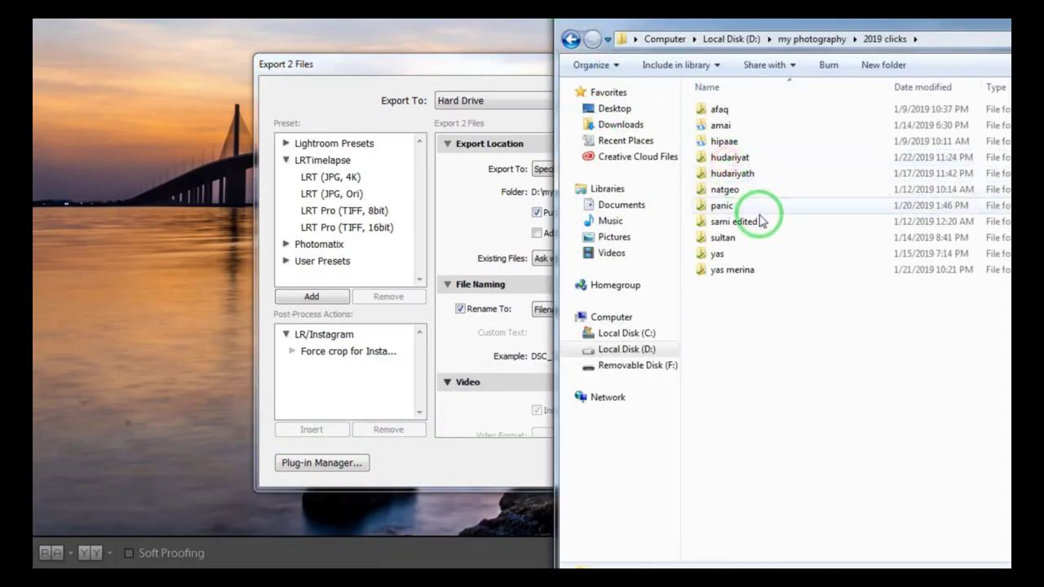
double_click(757, 162)
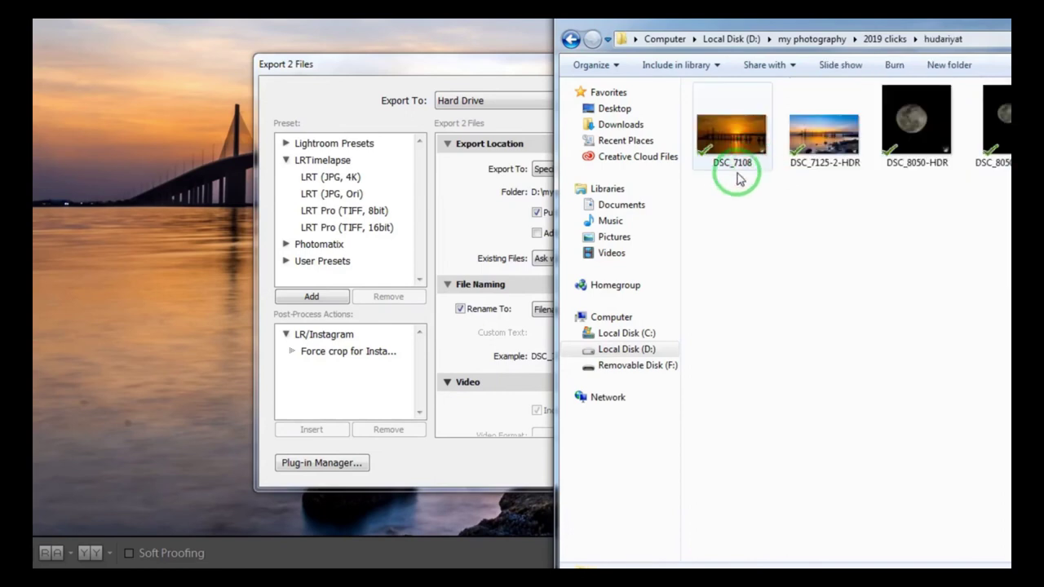
double_click(820, 163)
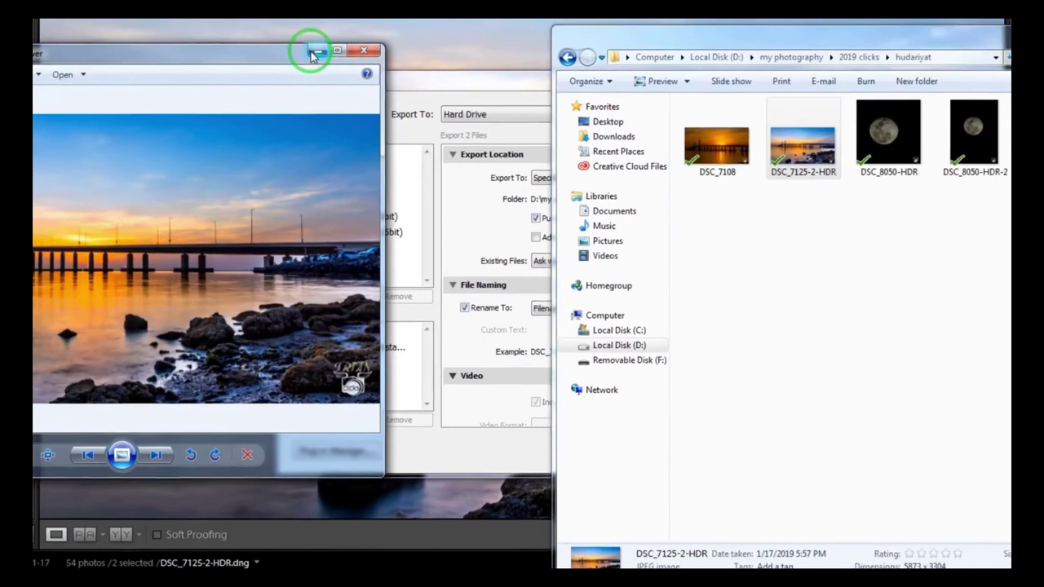
left_click(301, 36)
left_click(385, 92)
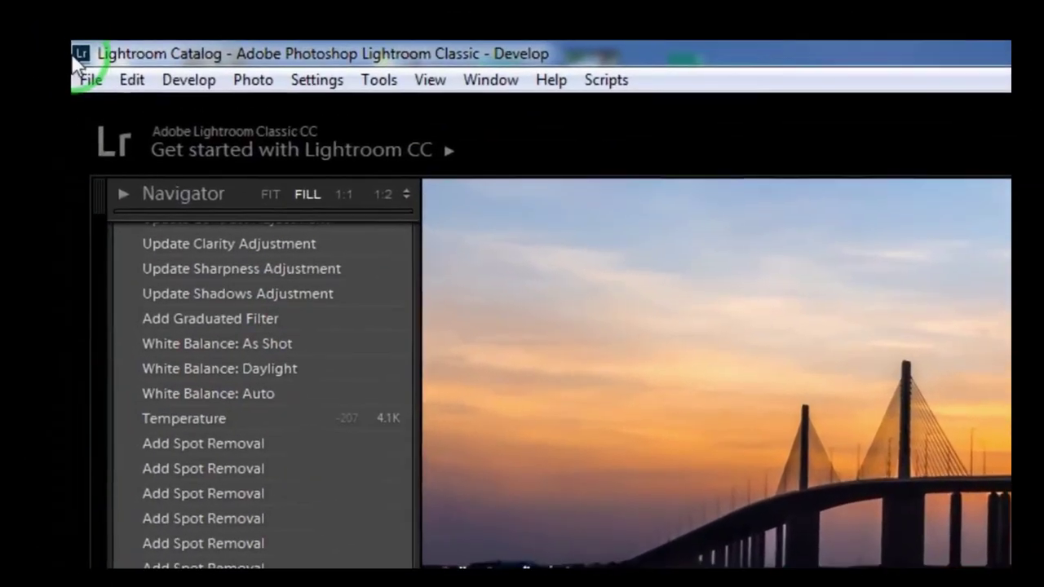
Step: Open the Watermark Editor, move it aside and right-align the watermark text
left_click(158, 85)
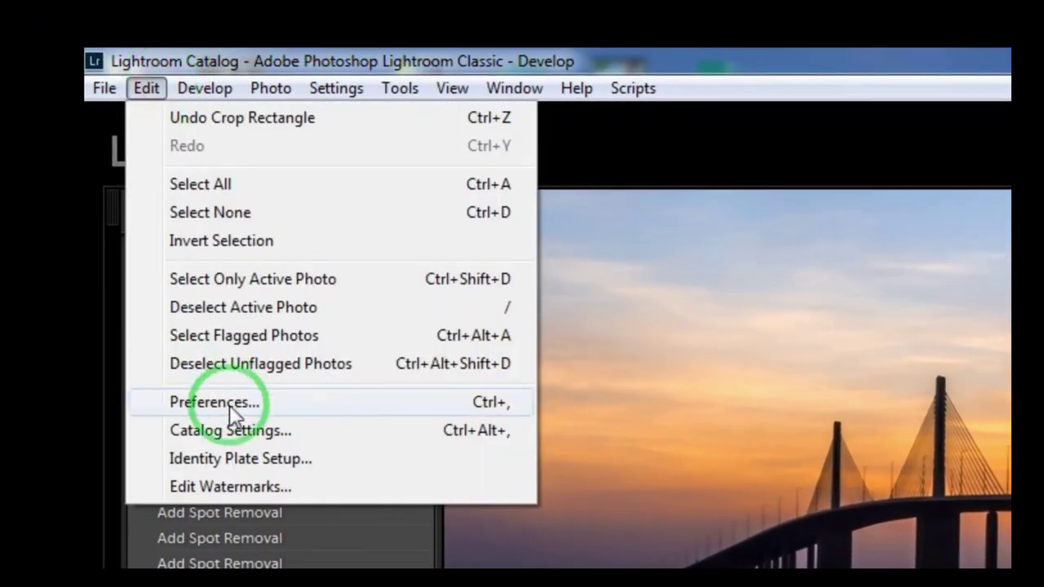
left_click(233, 488)
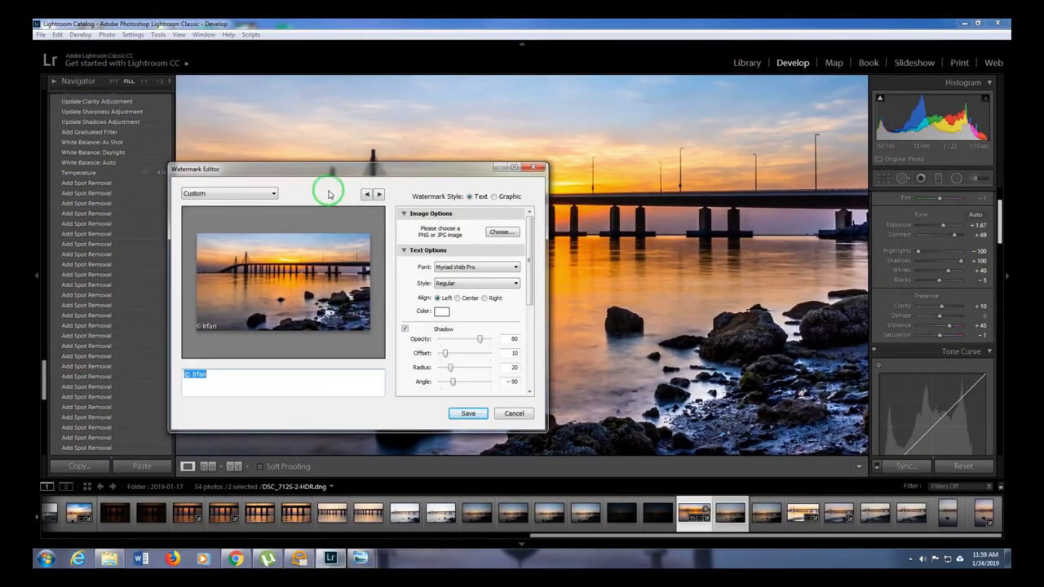
left_click_drag(339, 174, 446, 130)
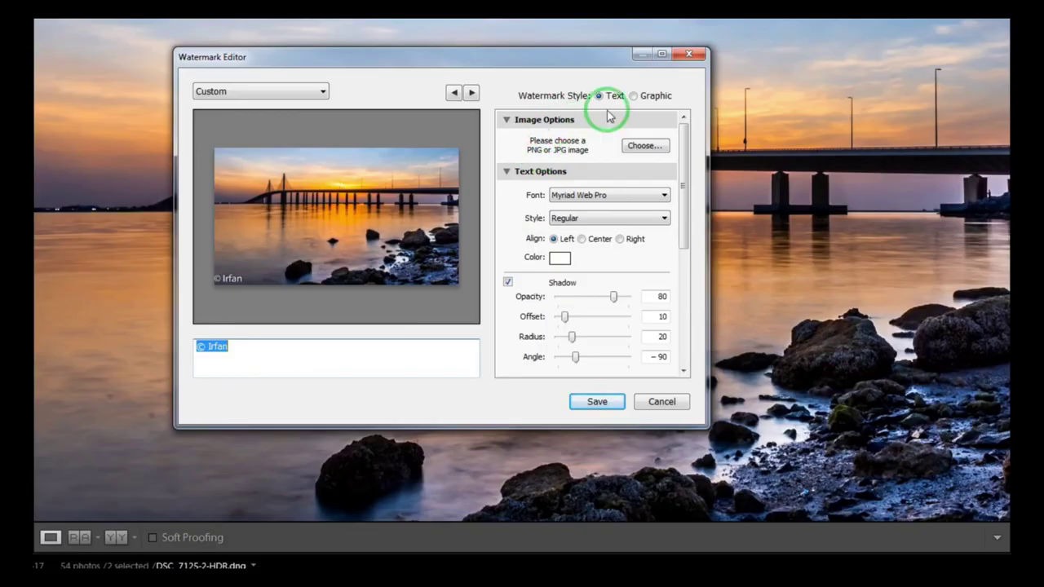
left_click(250, 347)
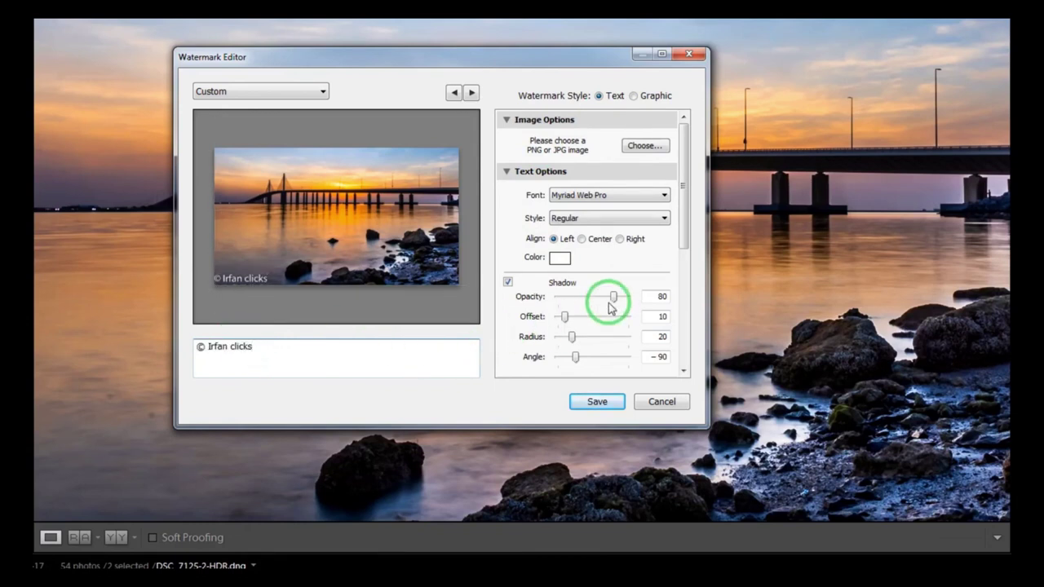
left_click(641, 244)
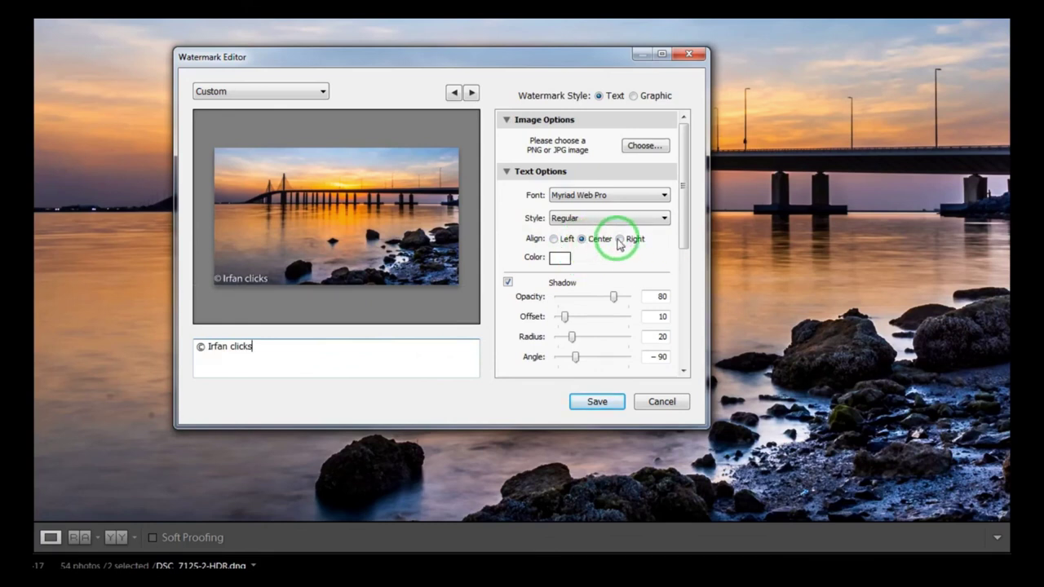
Step: Set the watermark to size 22 with lower opacity, in Niagara Solid Bold
left_click_drag(687, 234, 683, 310)
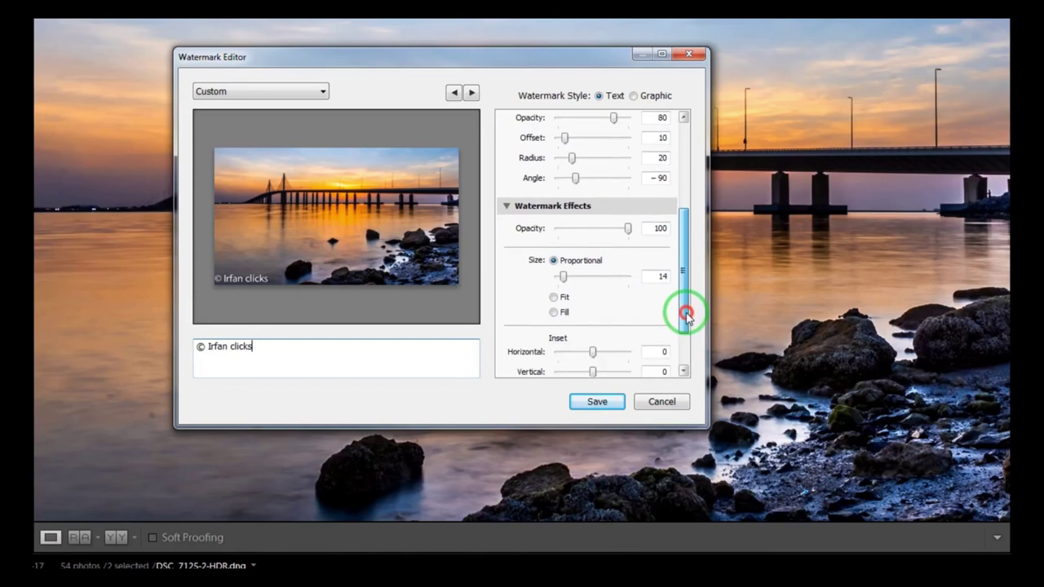
mouse_move(566, 282)
left_mouse_down()
mouse_move(578, 277)
mouse_move(567, 279)
left_mouse_up()
left_click_drag(628, 228, 583, 233)
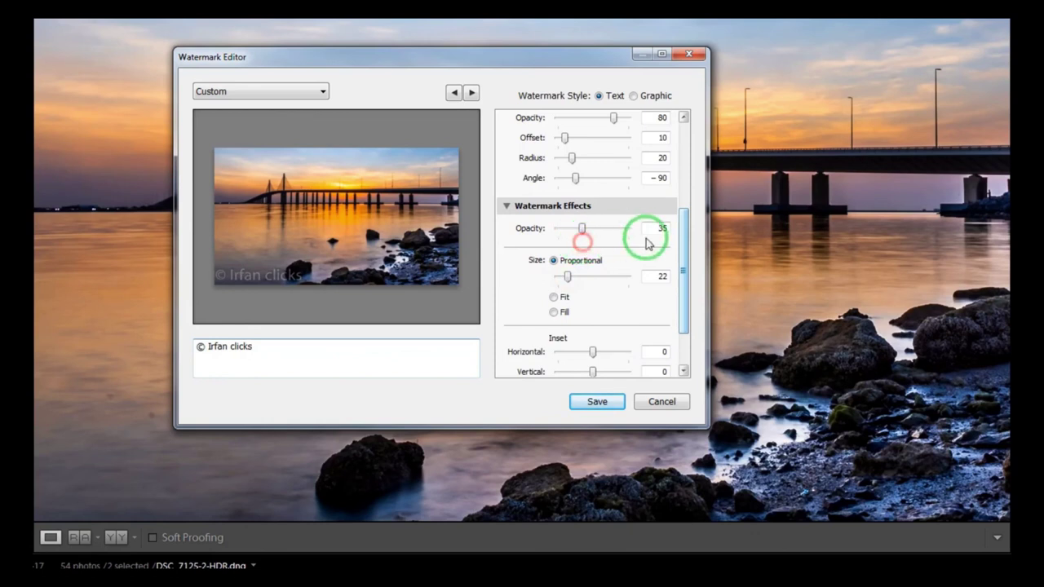
left_click_drag(677, 262, 688, 158)
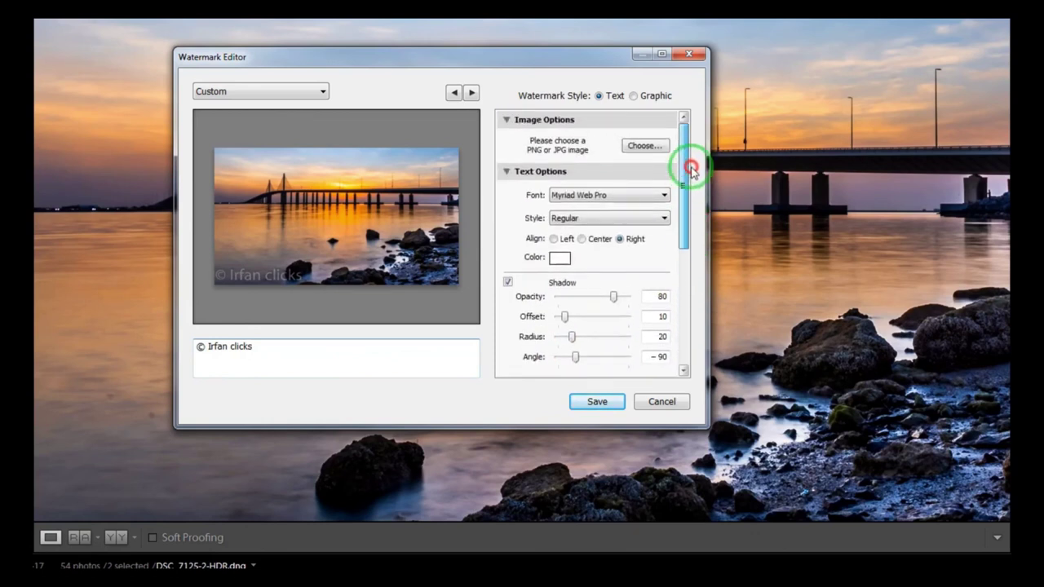
left_click(626, 195)
left_click(587, 281)
left_click(596, 218)
left_click(600, 251)
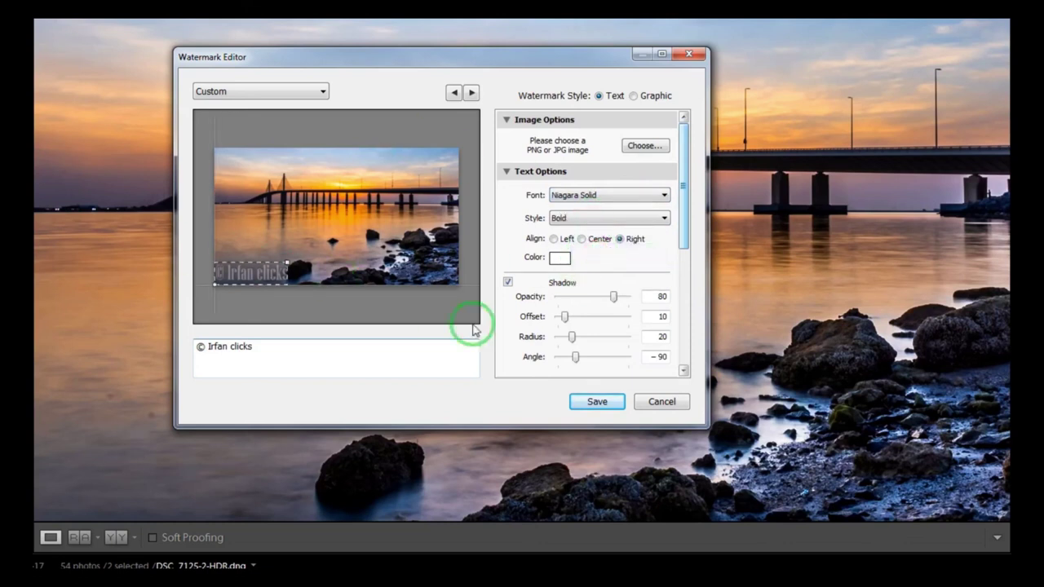
Step: Load the irfanclicks watermark preset, switch to a graphic style and close the editor
left_click(318, 93)
left_click(197, 147)
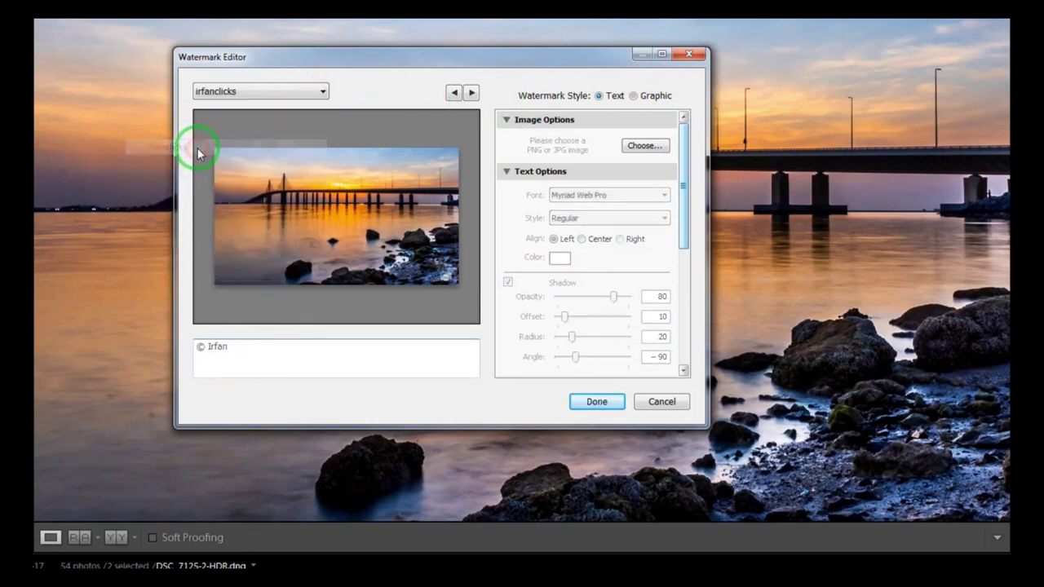
left_click(634, 95)
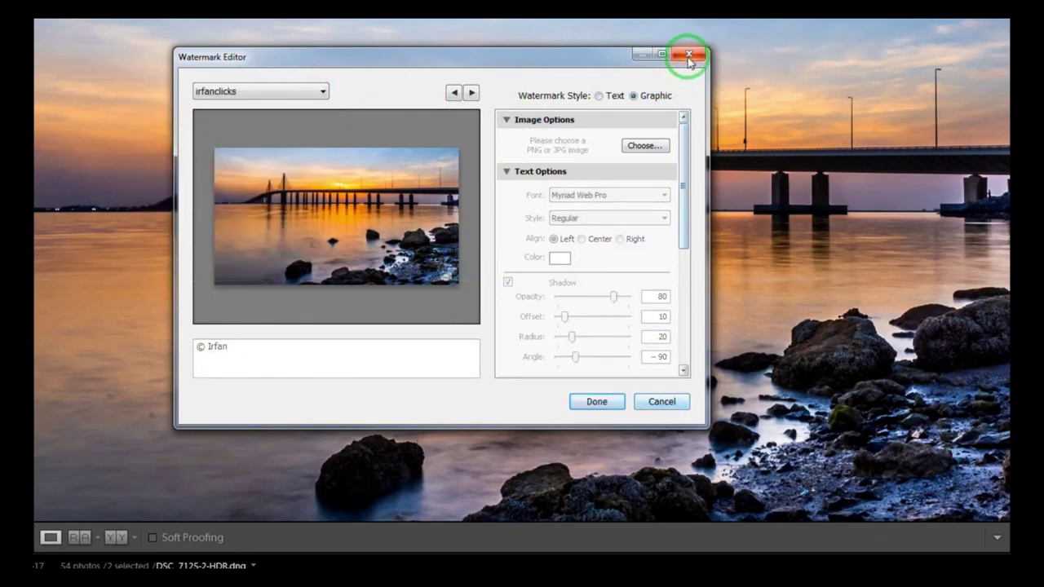
left_click(688, 55)
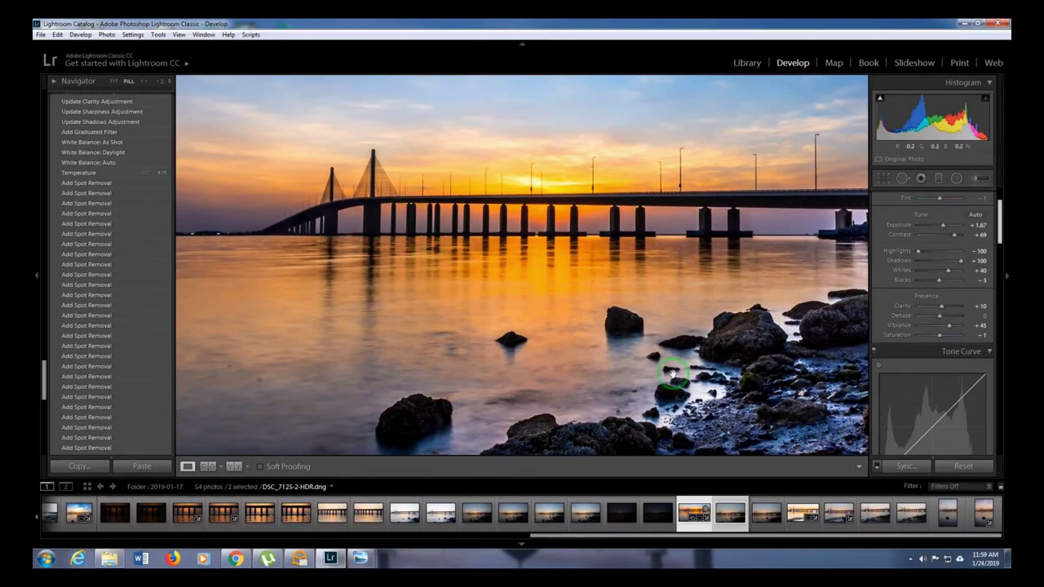
Step: Copy all develop settings from the edited HDR bridge photo, then select DSC_7125.NEF
left_click(549, 512)
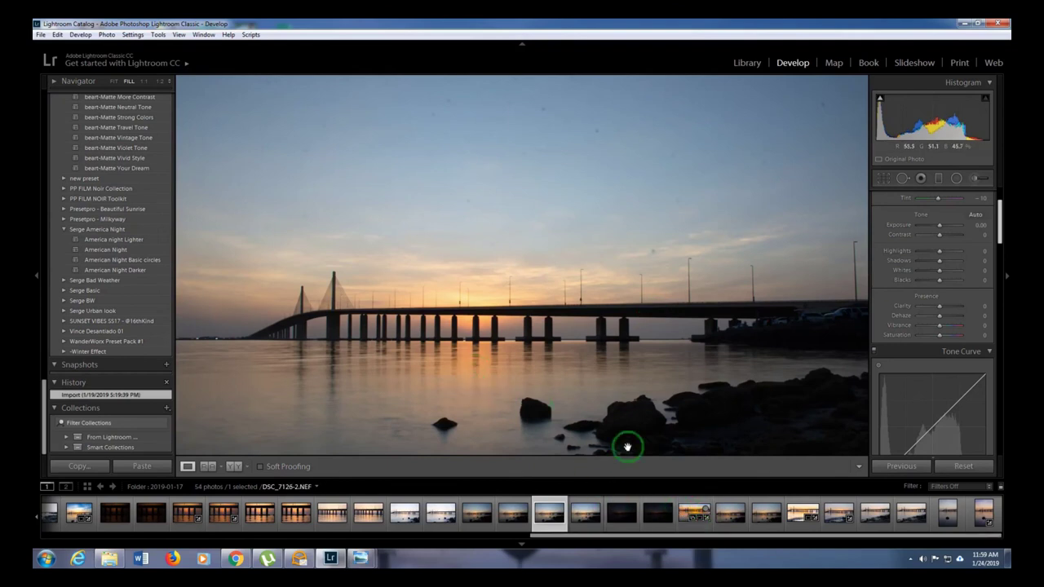
left_click(689, 512)
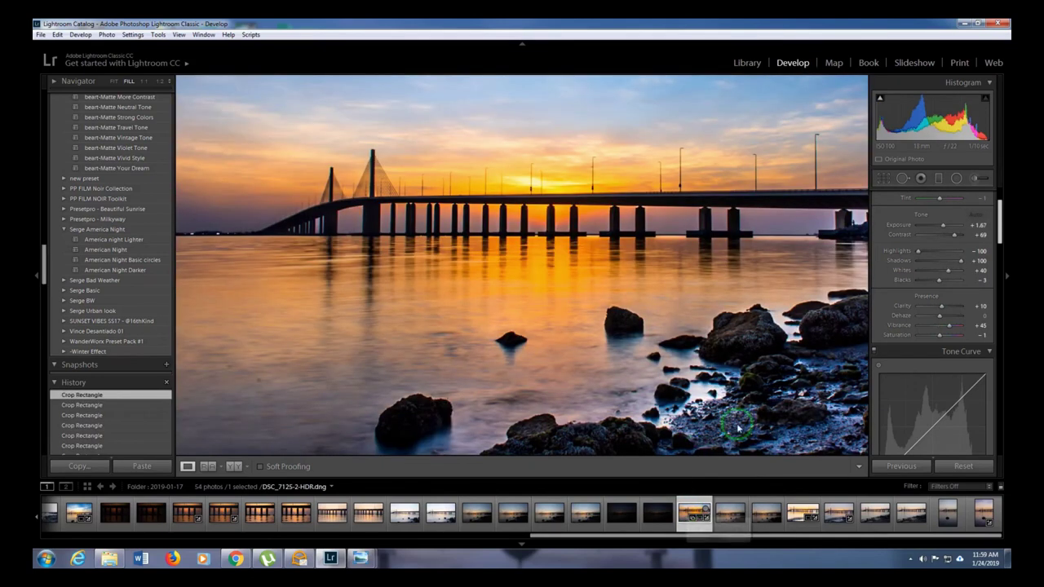
left_click(79, 469)
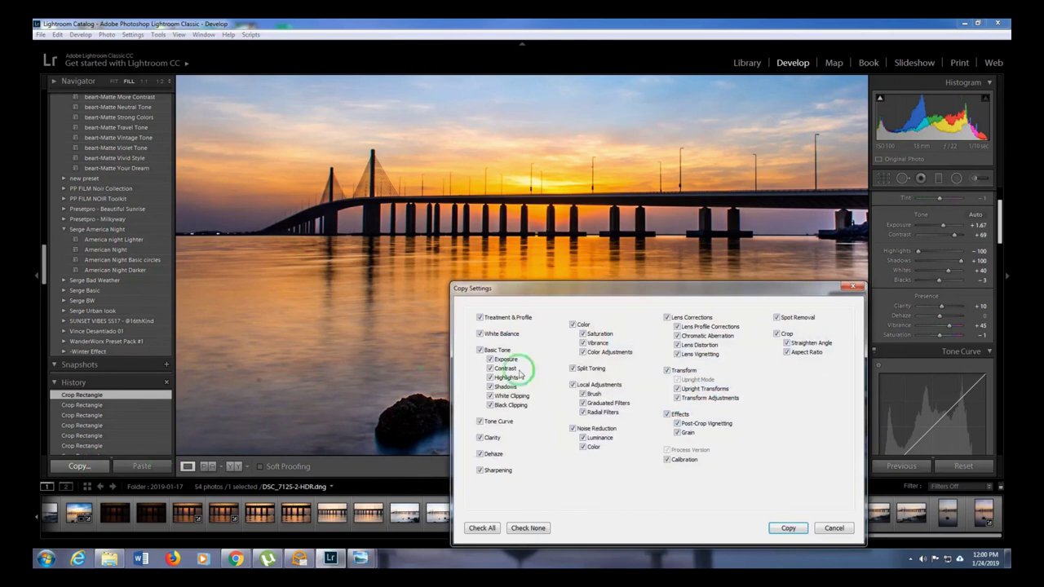
left_click_drag(697, 298, 533, 163)
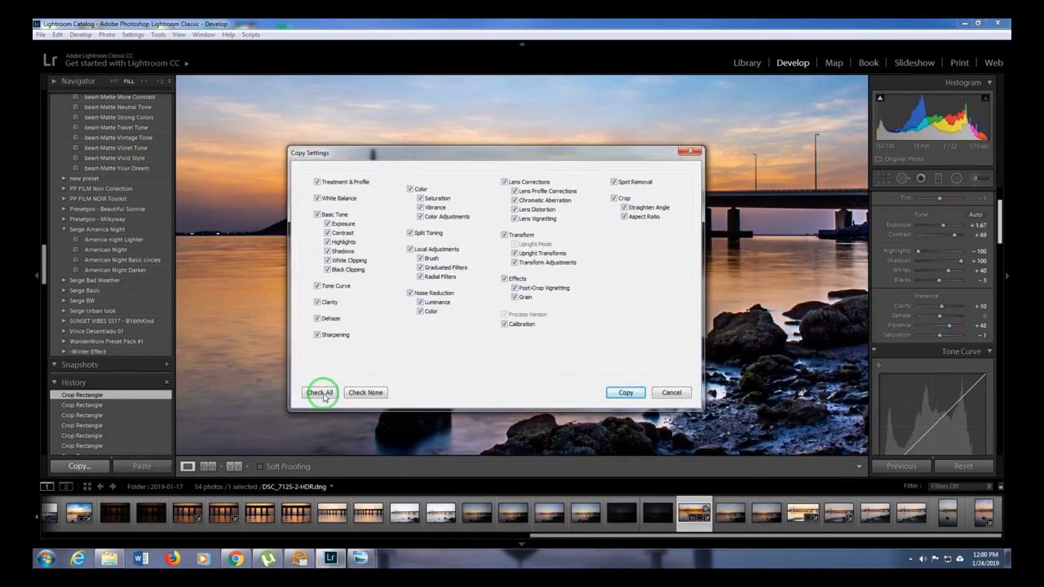
left_click(521, 234)
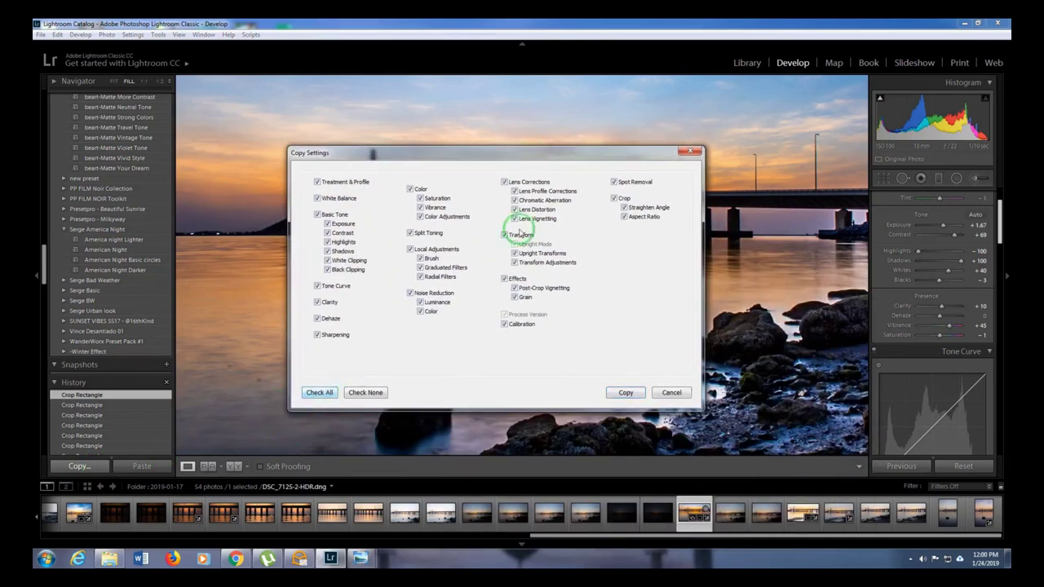
left_click(626, 393)
left_click(509, 520)
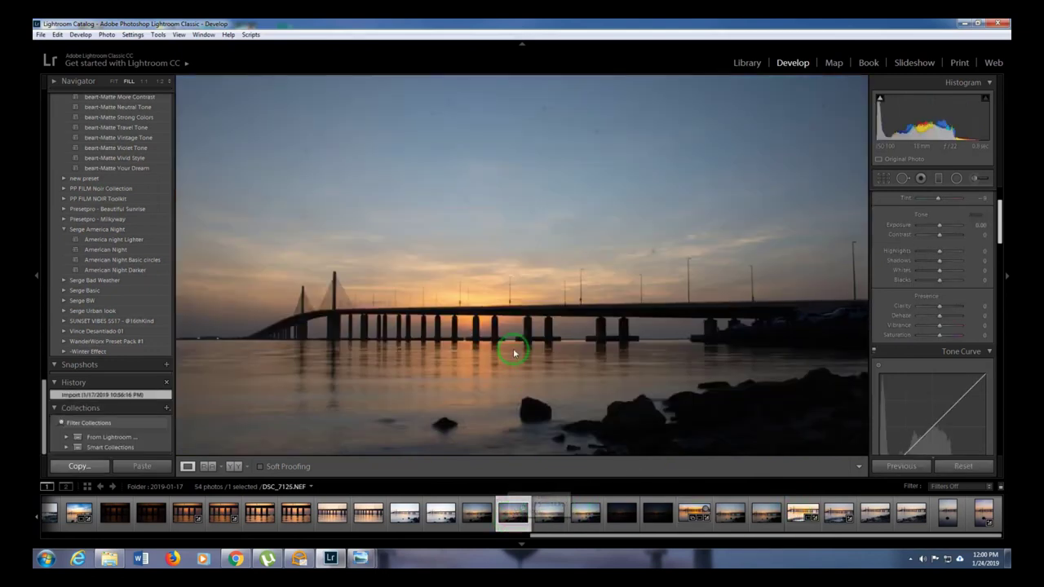
Step: Paste the sunset edits onto DSC_7125.NEF, reset Exposure to 0.00 and lower Contrast to +33
left_click(148, 471)
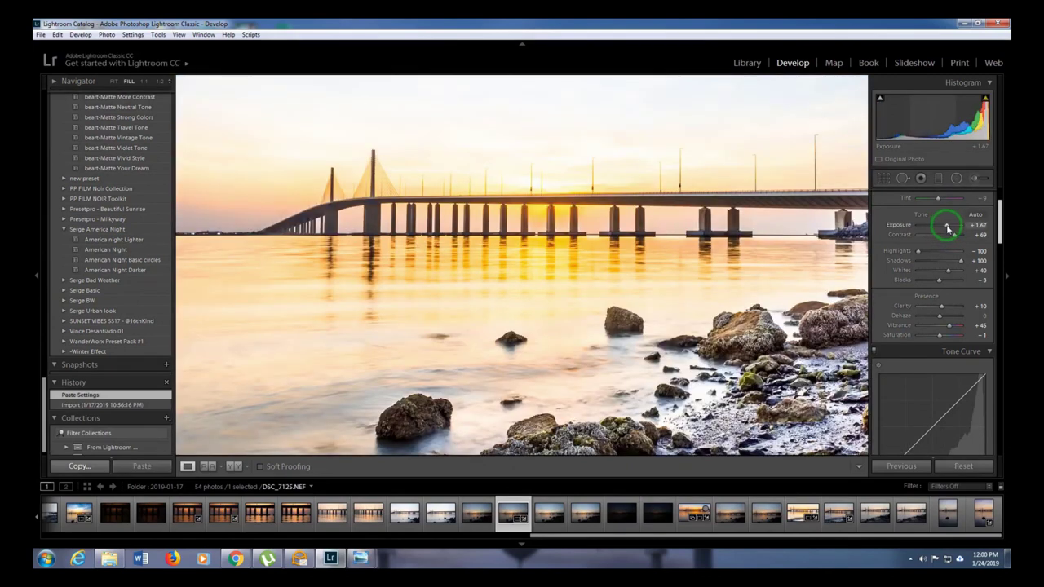
double_click(898, 225)
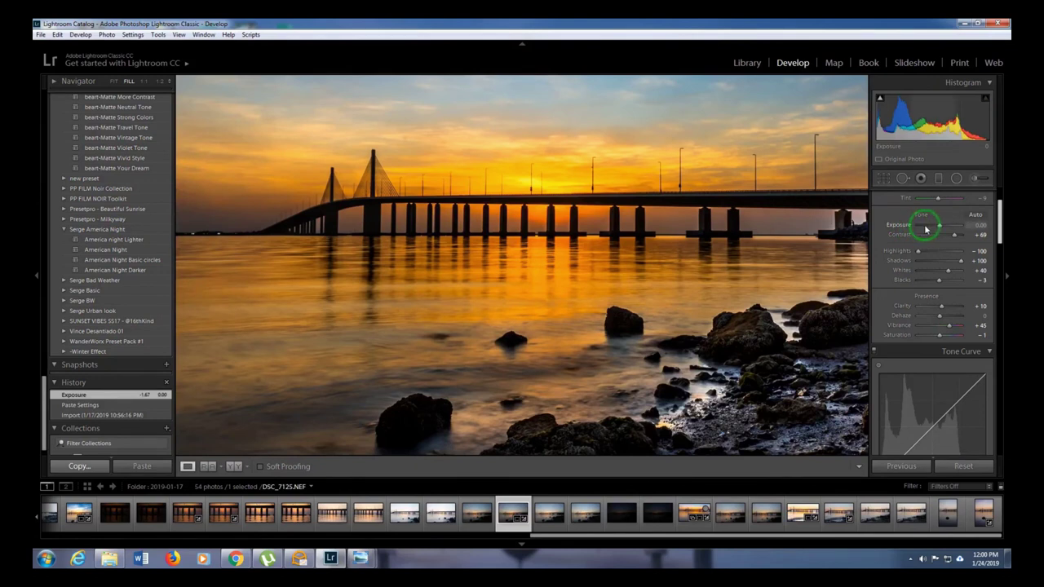
left_click_drag(954, 237, 946, 239)
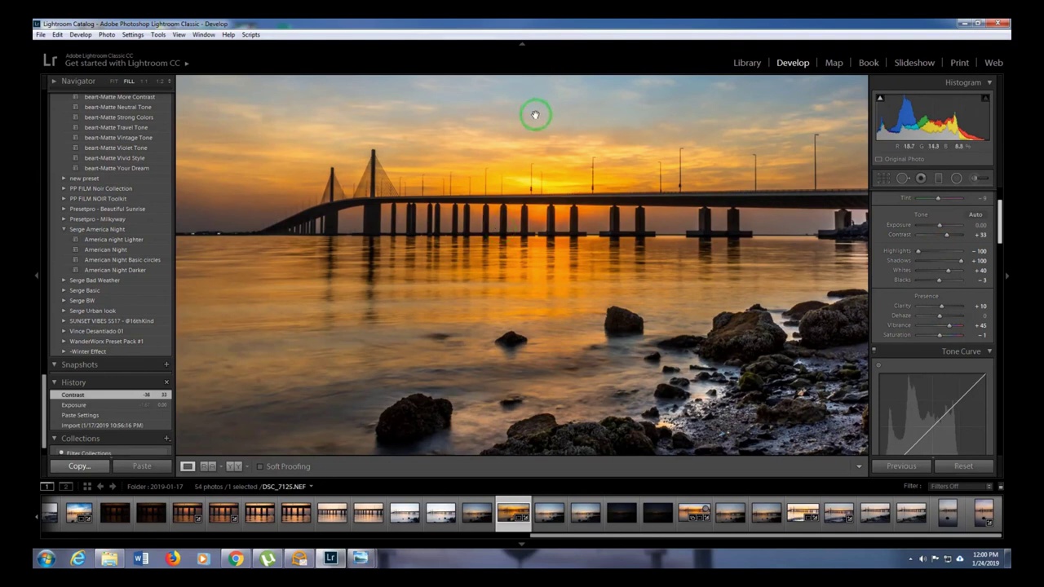
left_click(158, 35)
Step: Crop DSC_7125.NEF to a full-width 16 x 9 frame with the photo shifted down, and commit
left_click(167, 45)
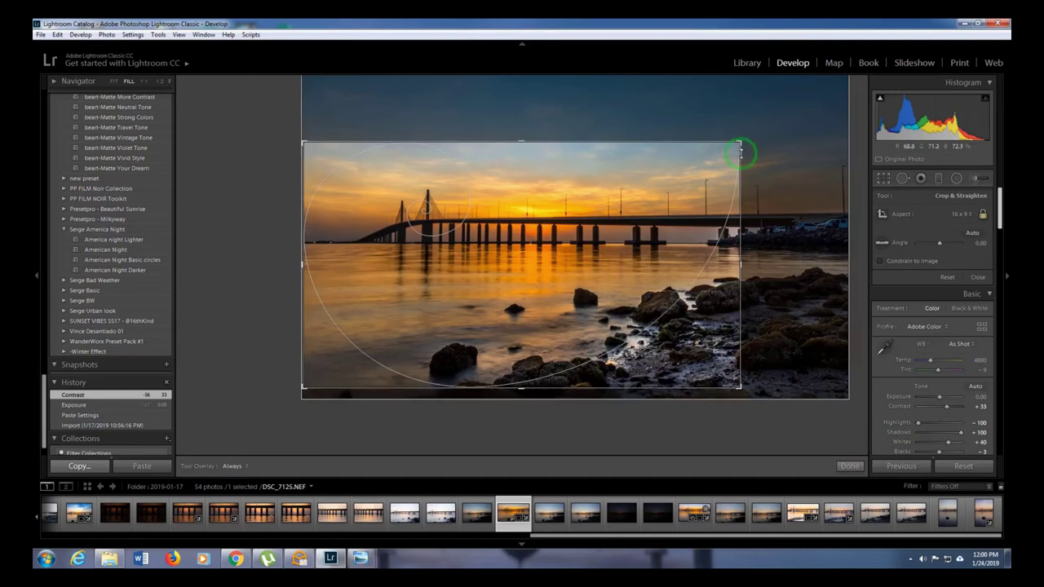
left_click_drag(741, 142, 816, 85)
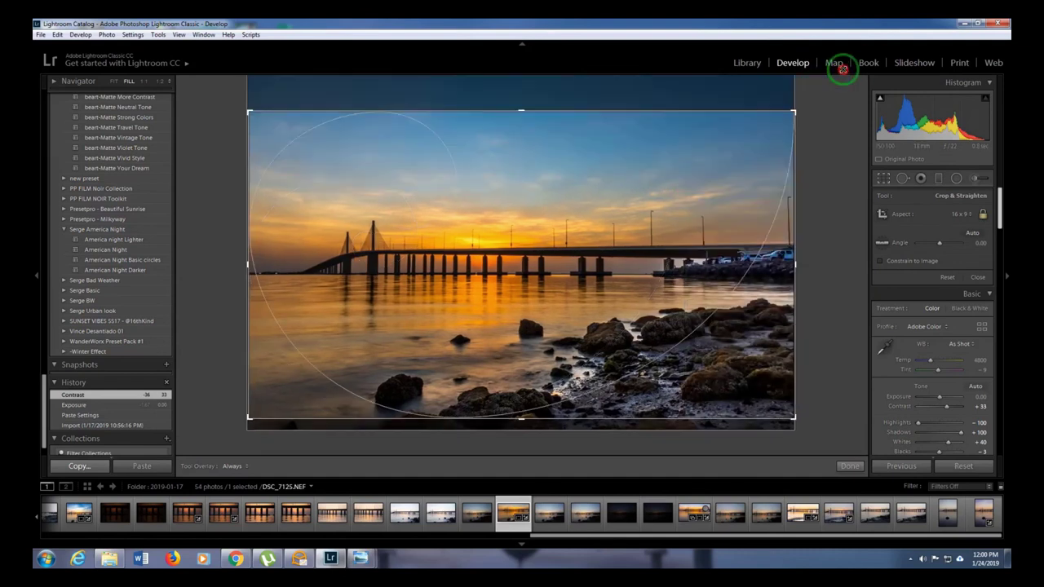
left_click_drag(525, 118, 501, 238)
key("Return")
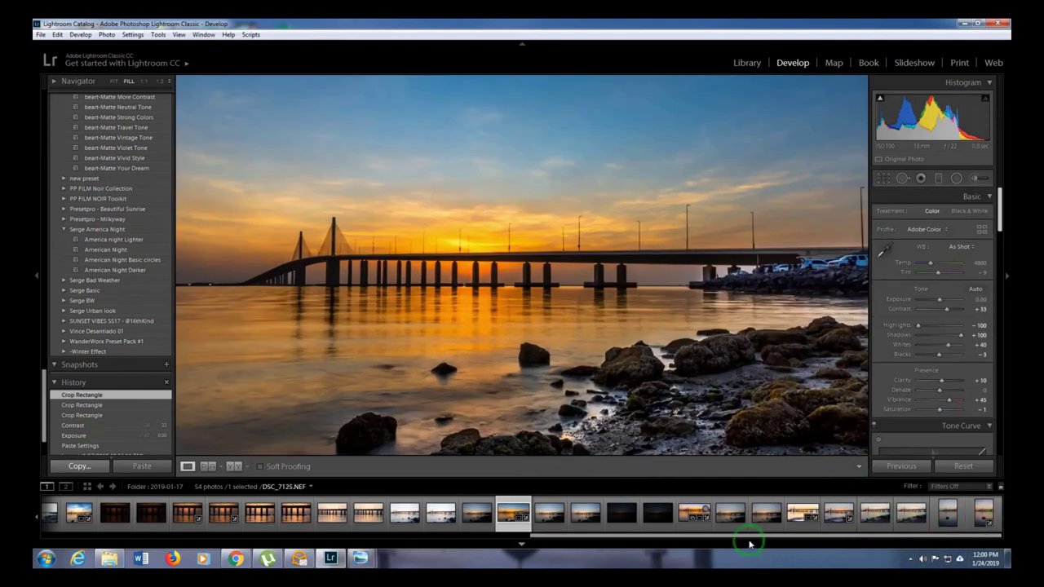
Step: Review the Develop panels, switch to Chrome's irfanclicks.com videos page, and reveal the hidden tray icons
scroll(951, 401, "down", 5)
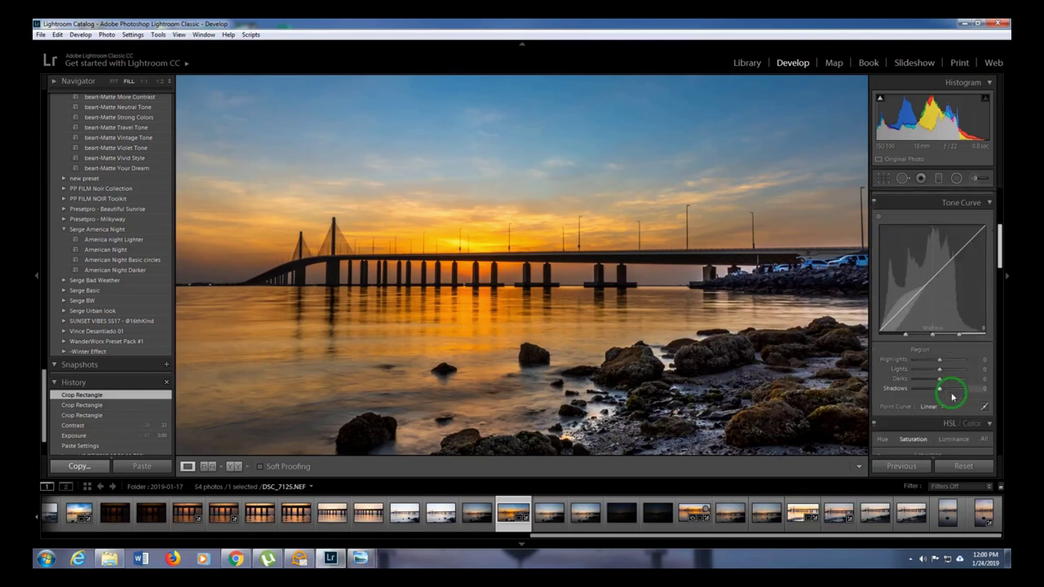
scroll(951, 397, "down", 10)
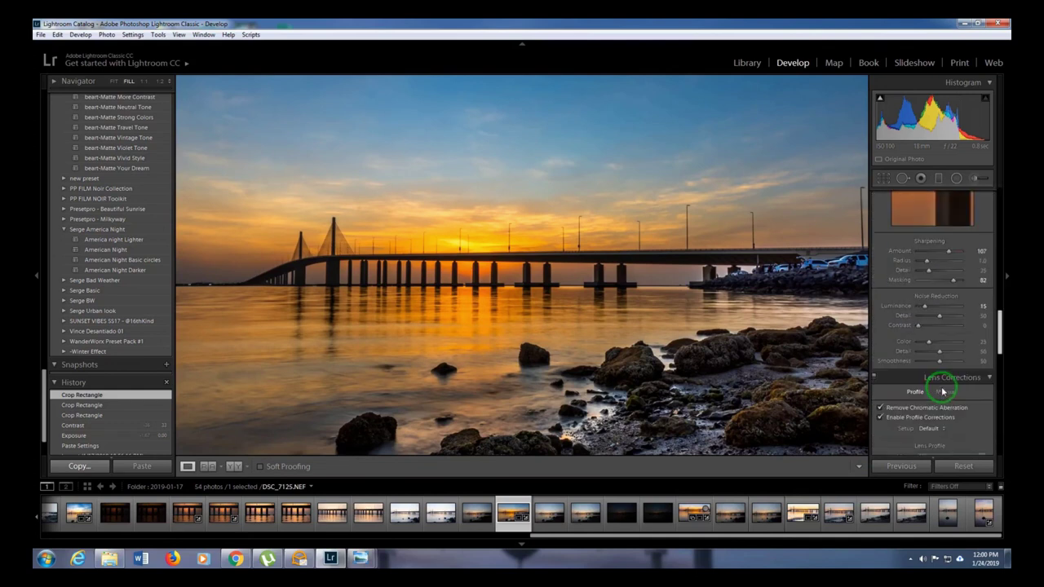
scroll(916, 341, "up", 6)
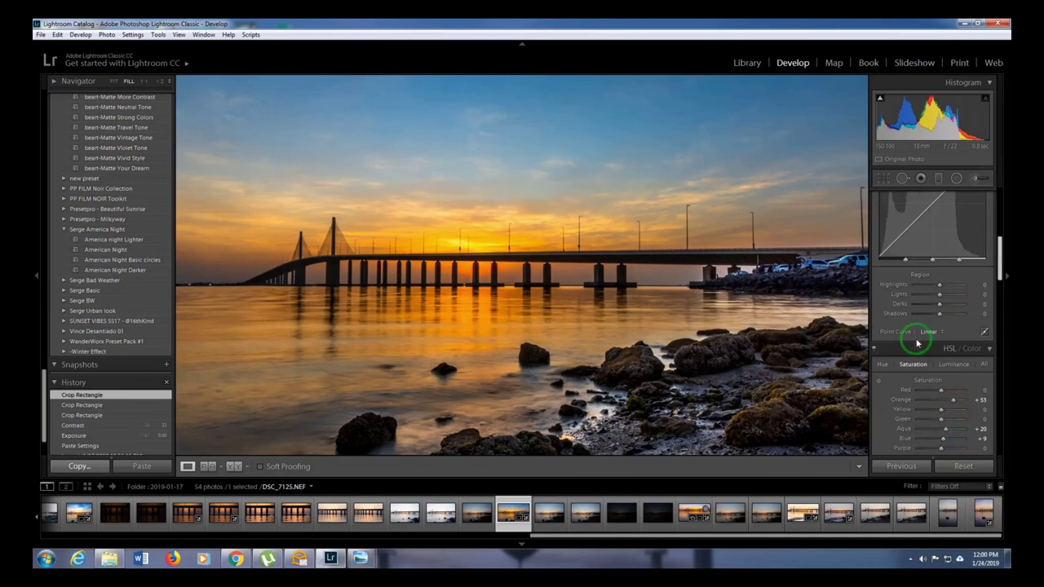
scroll(938, 234, "up", 4)
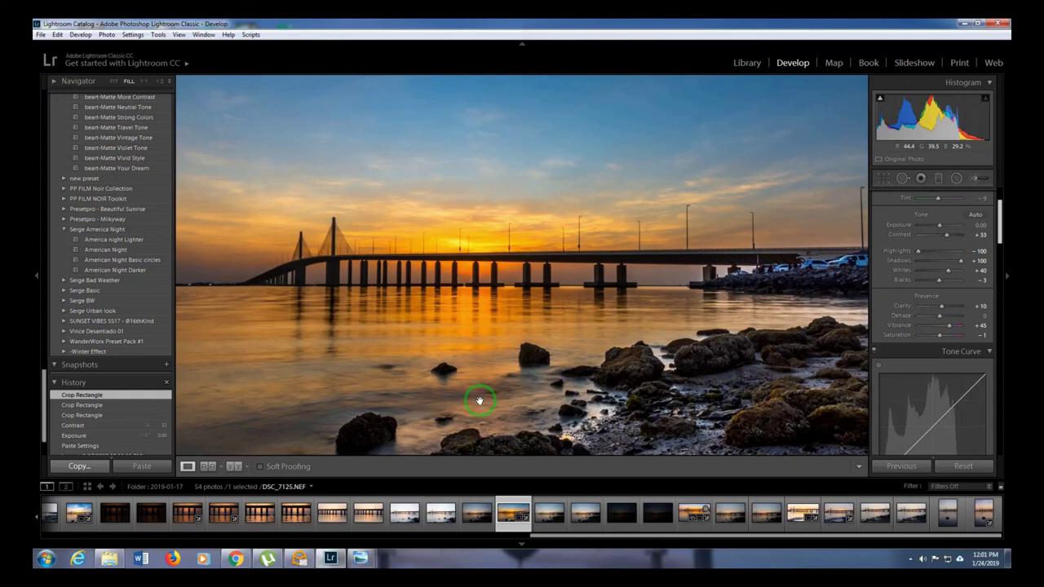
left_click(234, 559)
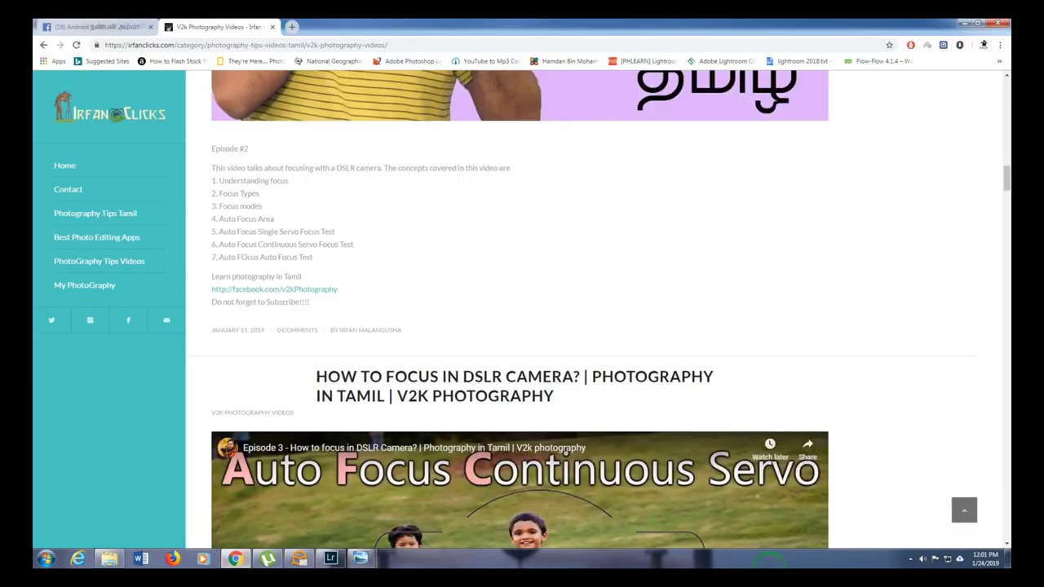
left_click(911, 560)
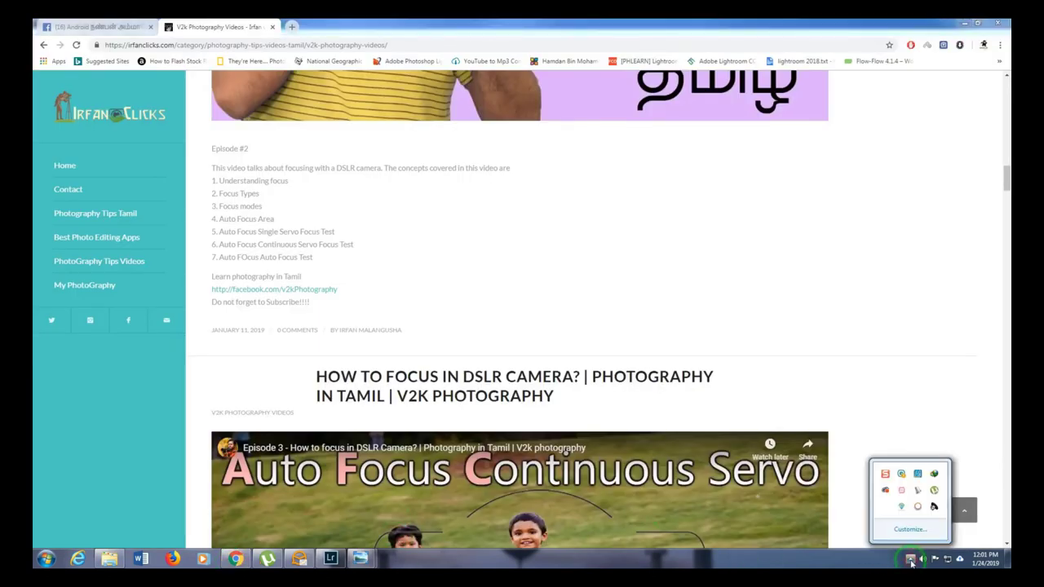